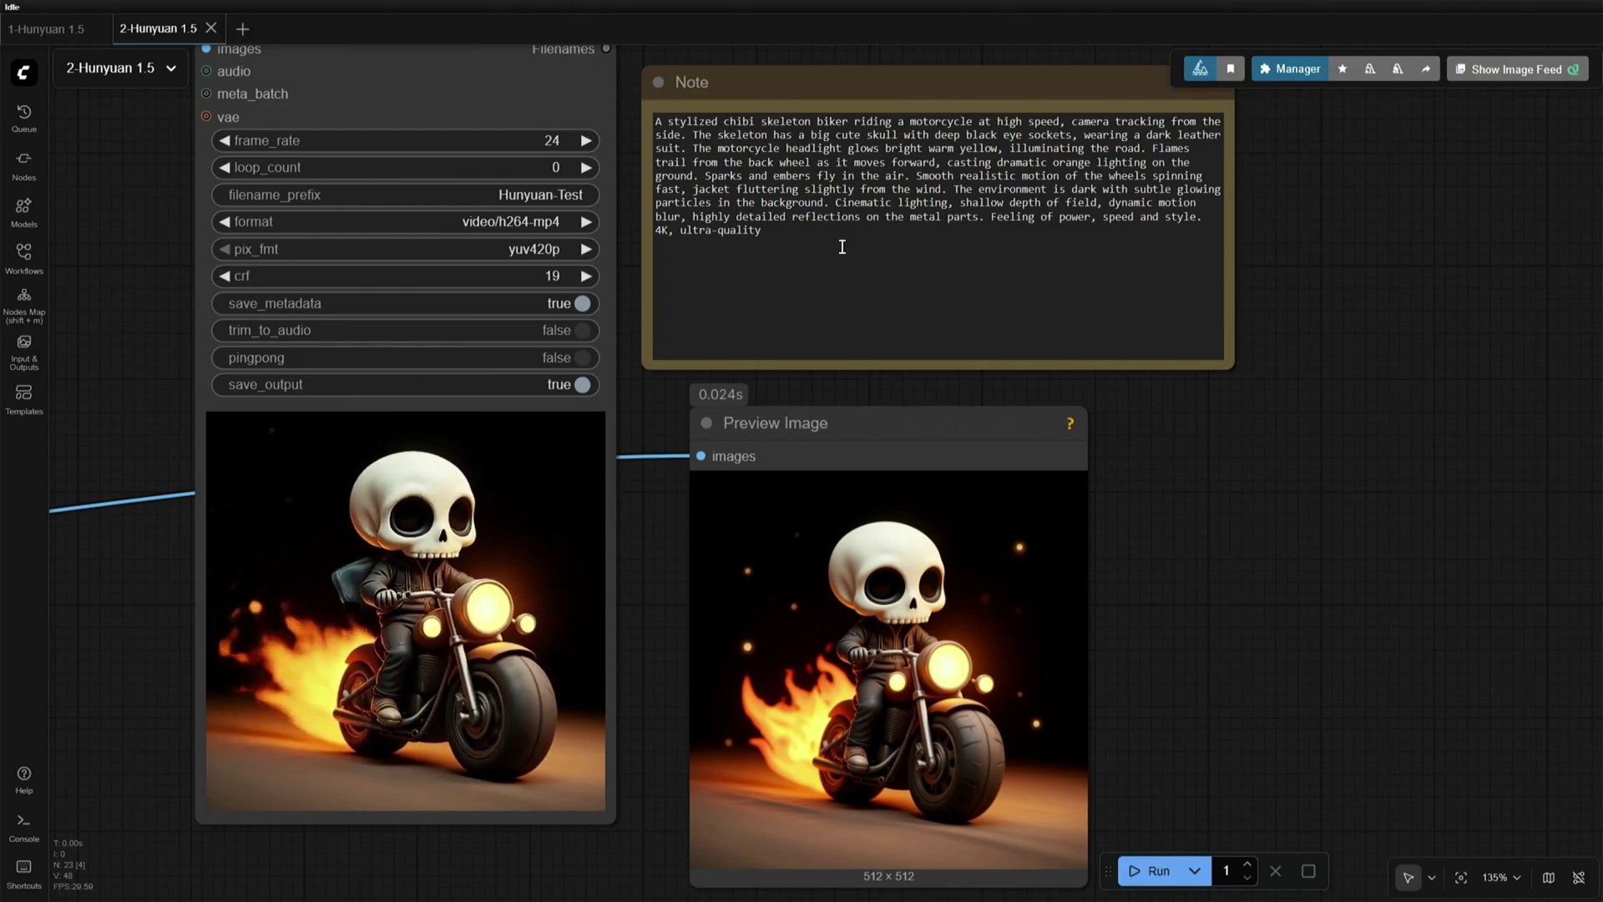
Step: Rename the note containing the skeleton biker description to Prompt-Used
double_click(698, 95)
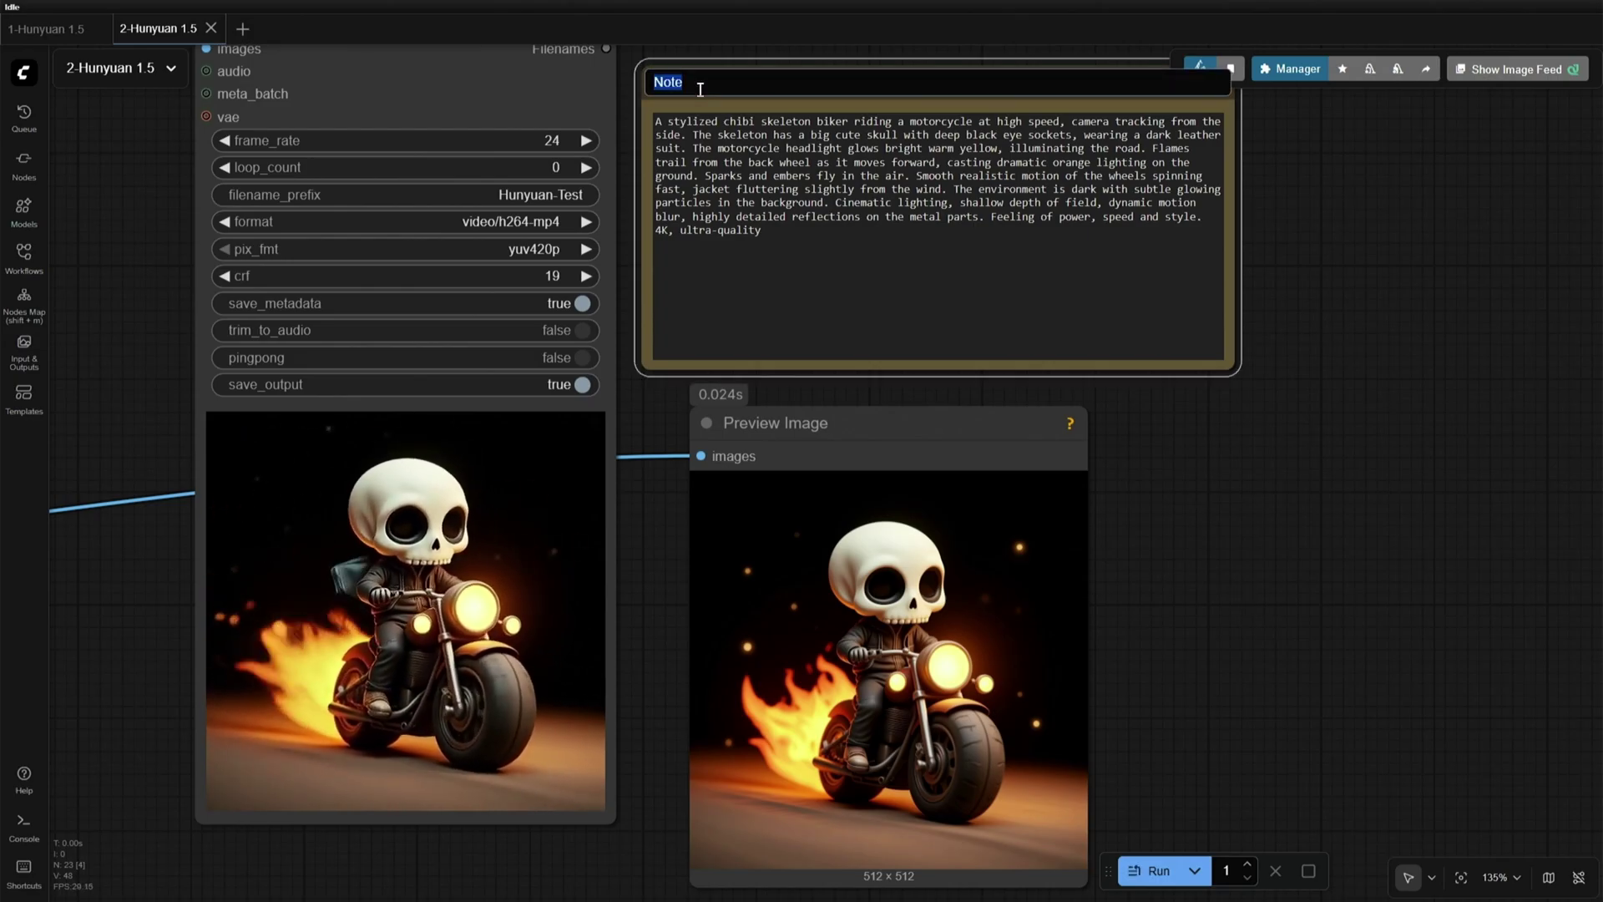
text(Prompt)
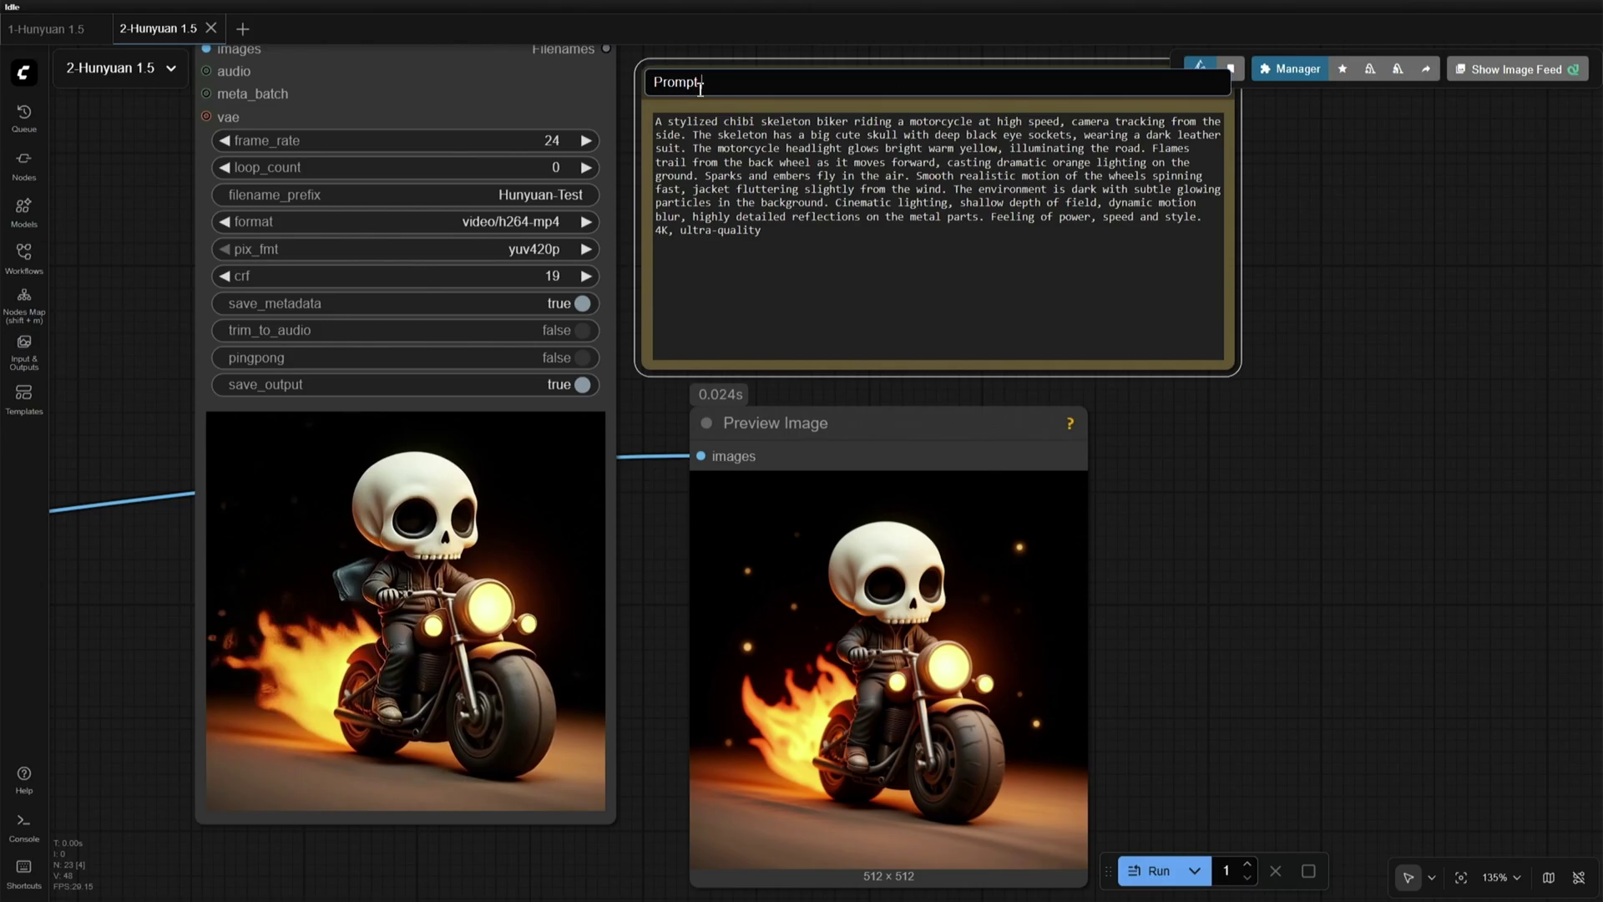
text( Used)
key(Return)
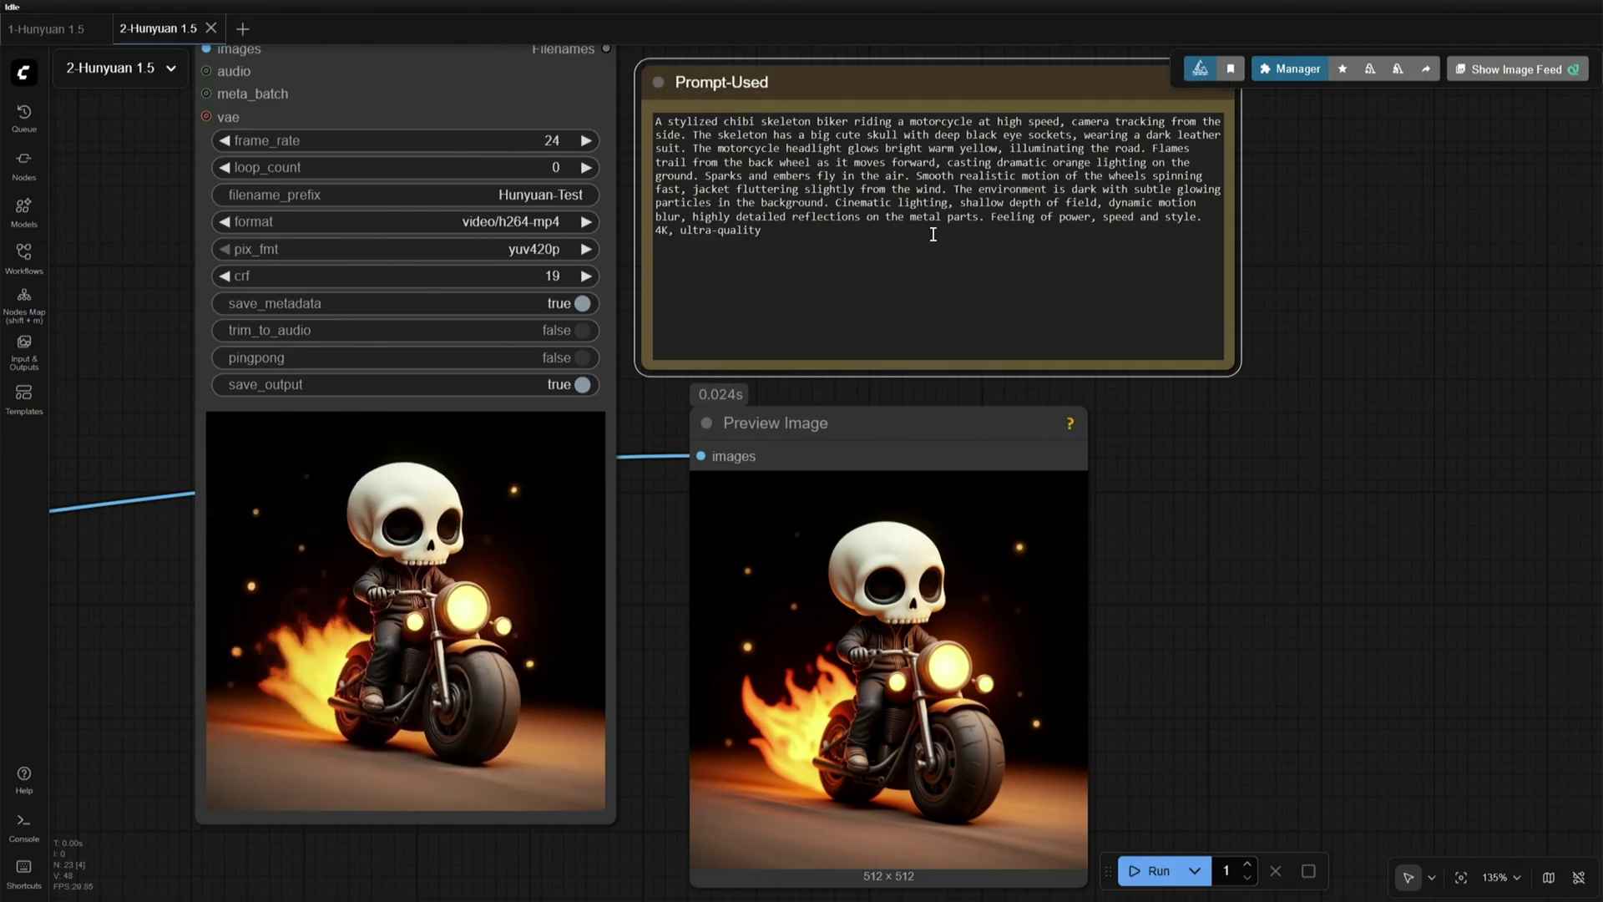
click(1353, 518)
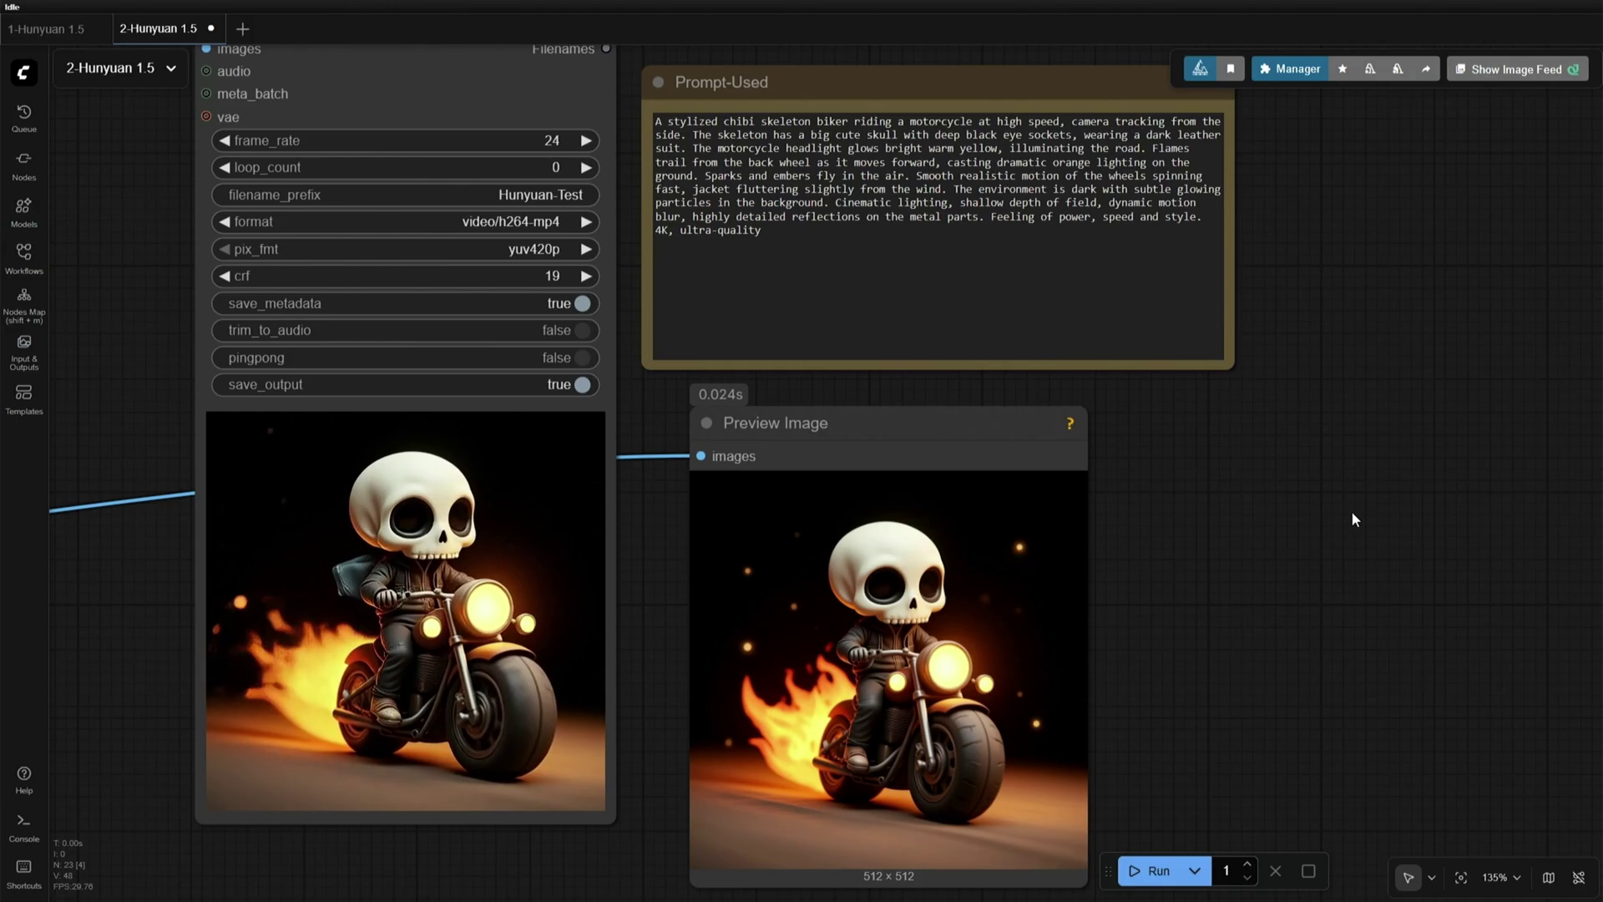
Step: Switch to the run_nvidia_gpu terminal and check the sampling steps, seconds per iteration and total execution times of the last two full runs
key(alt+Tab)
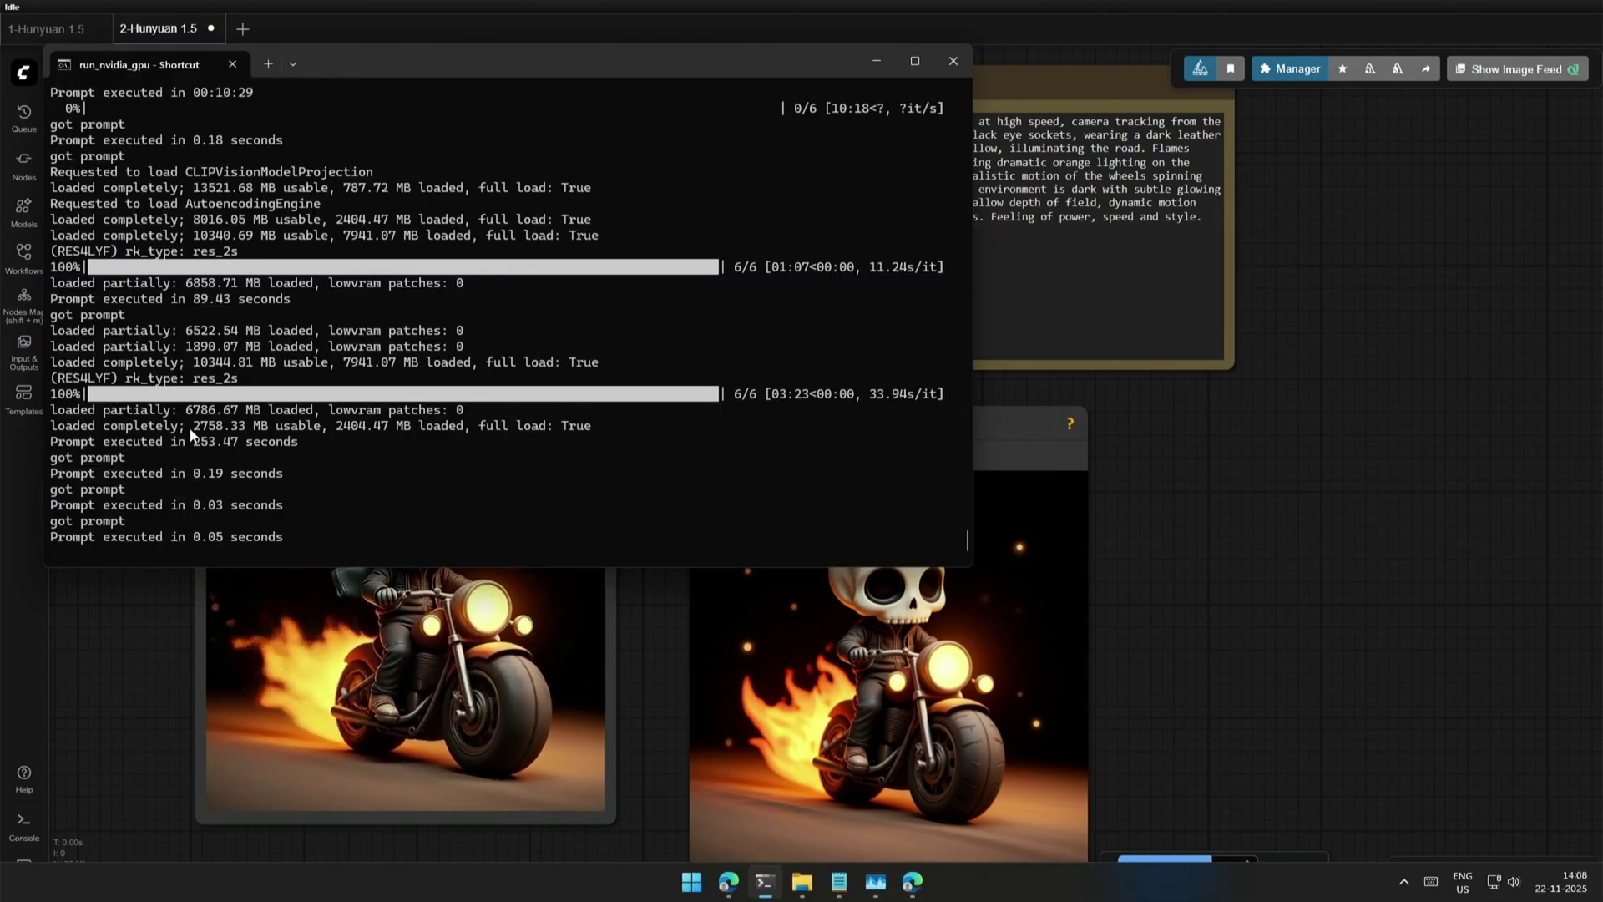
drag(721, 393, 756, 393)
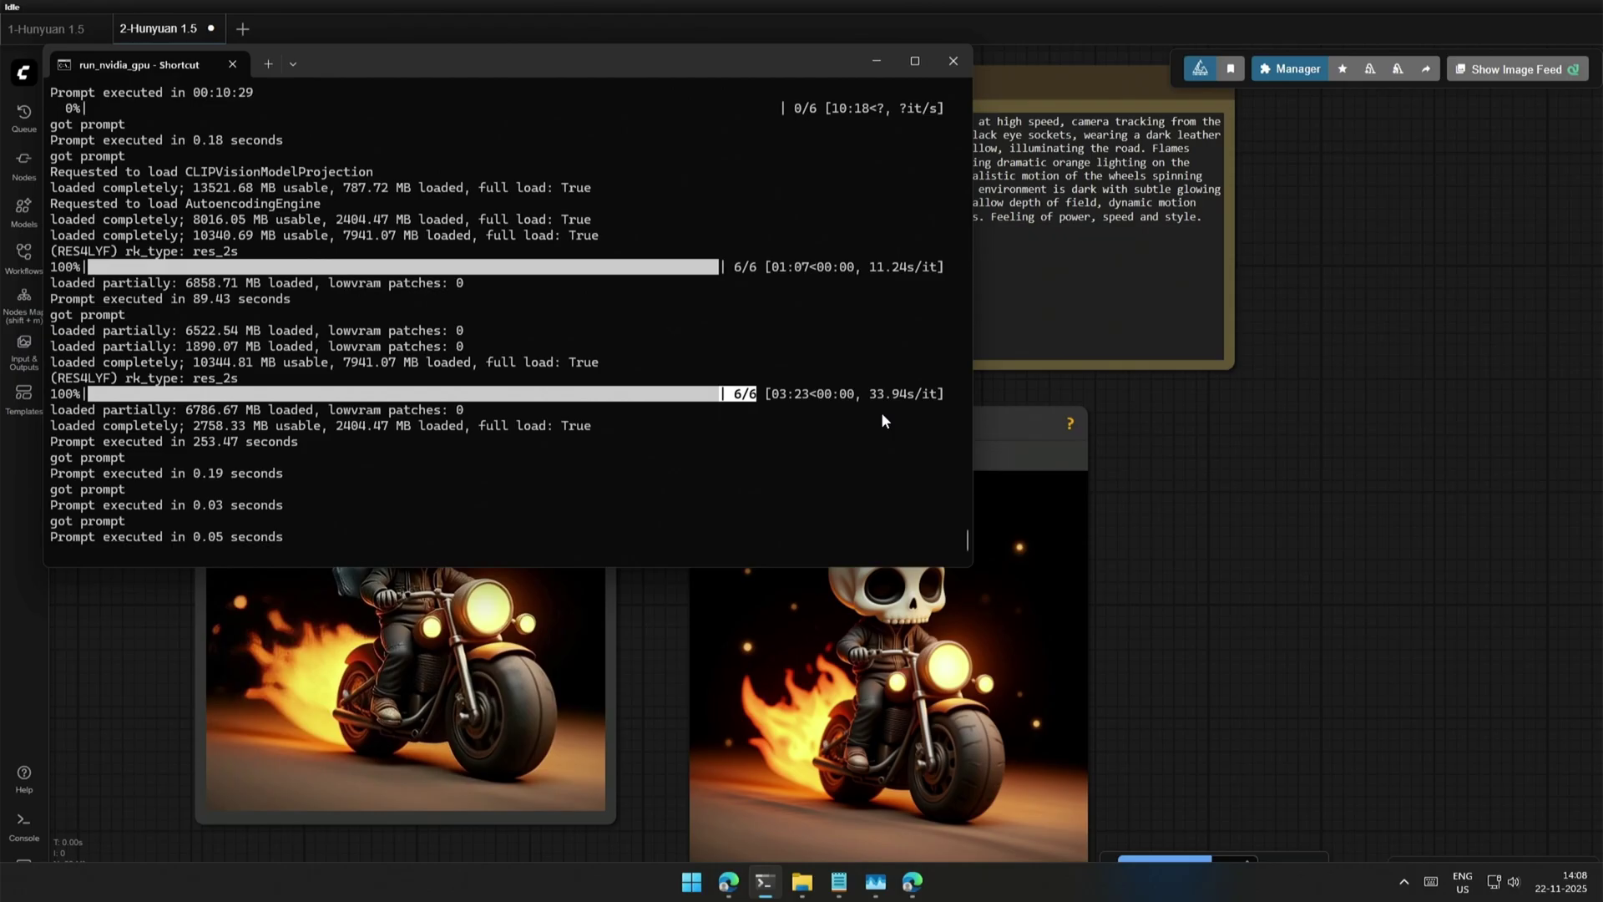
drag(861, 393, 921, 393)
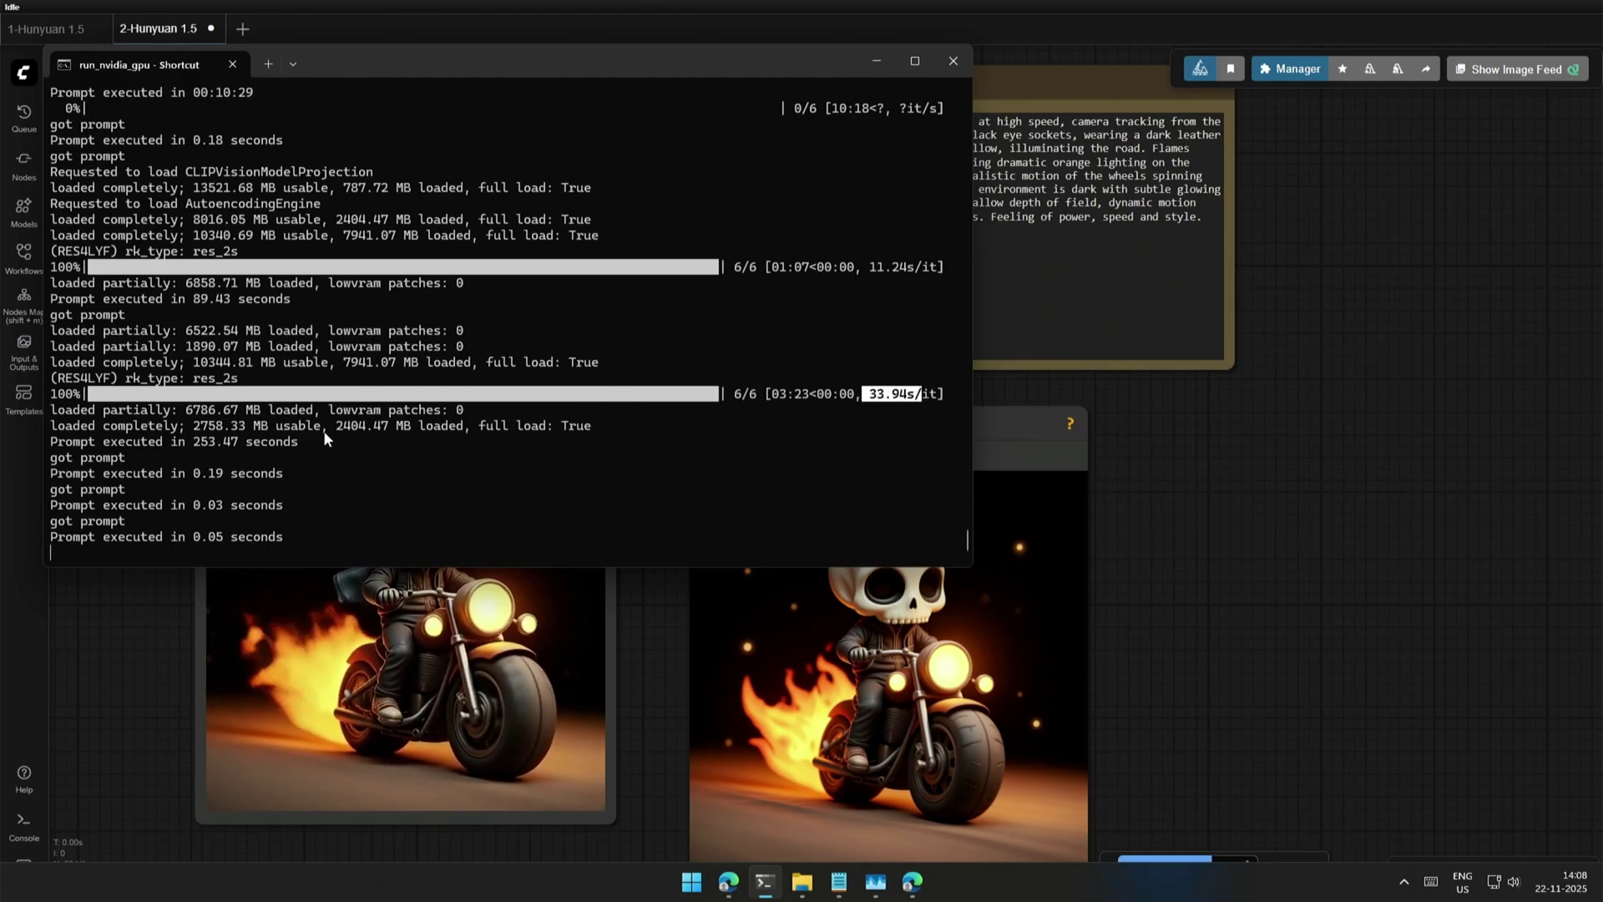
drag(185, 441, 232, 442)
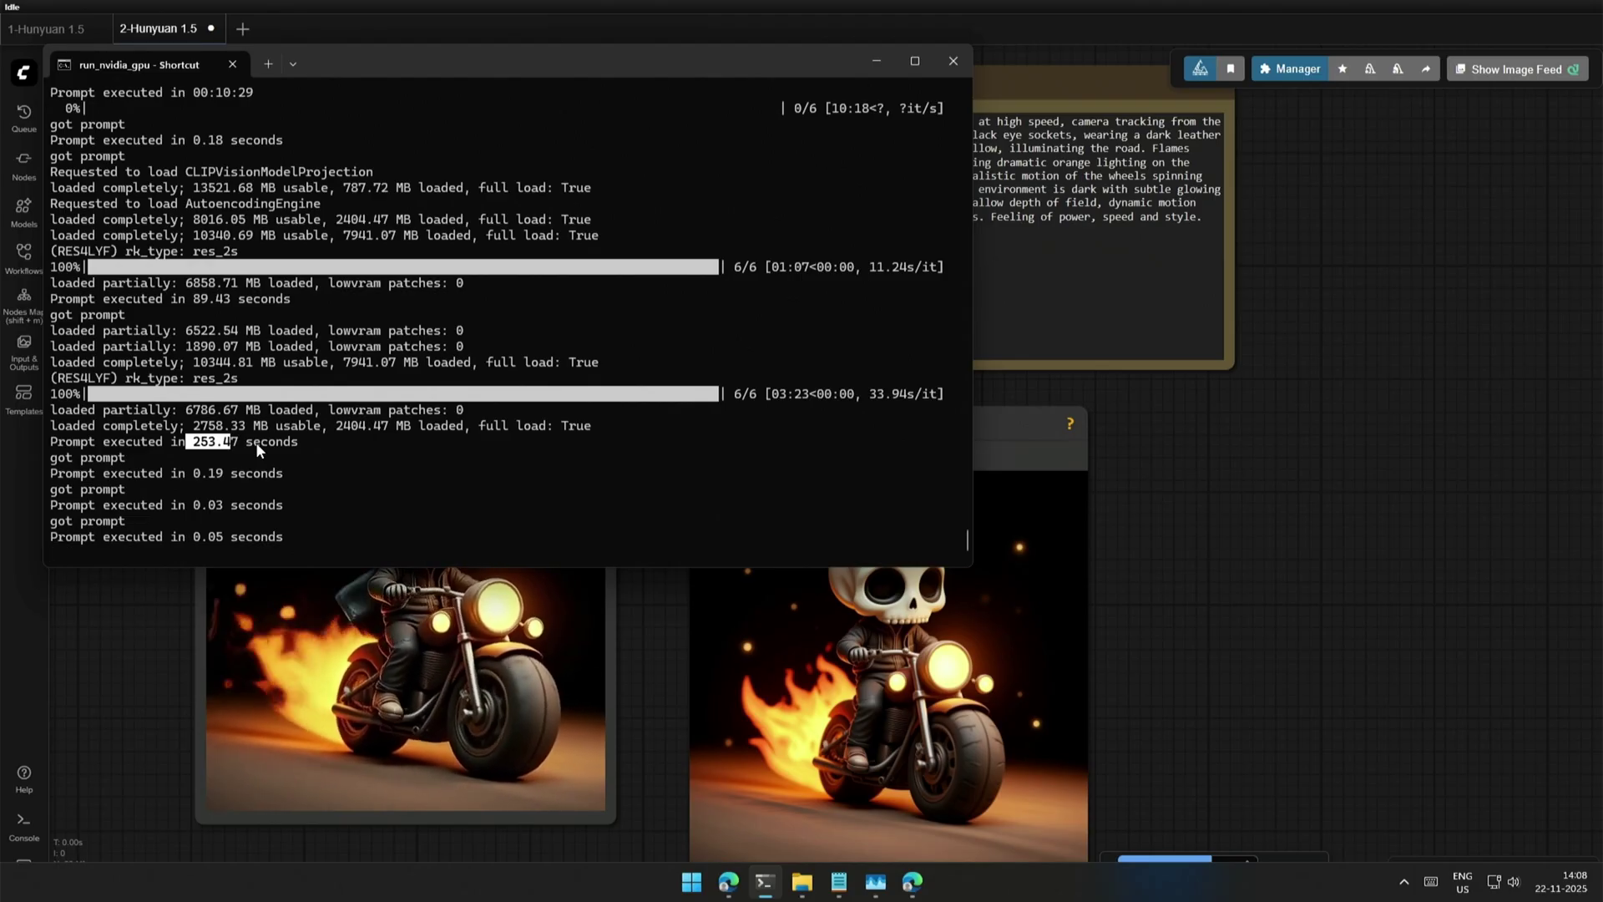
click(256, 443)
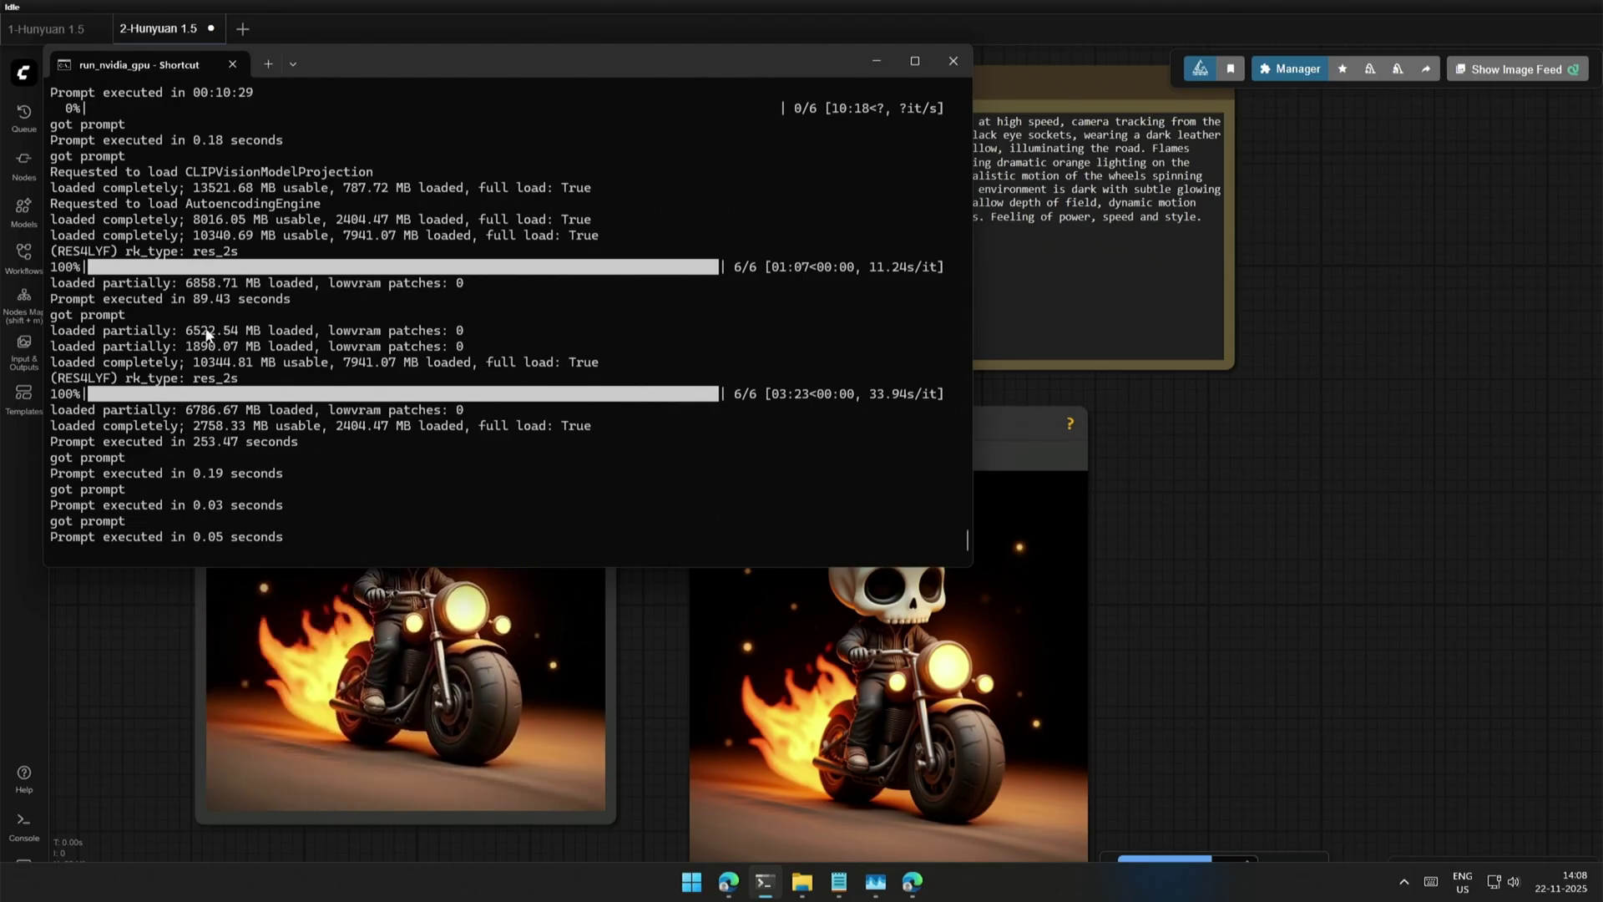
drag(187, 299, 309, 304)
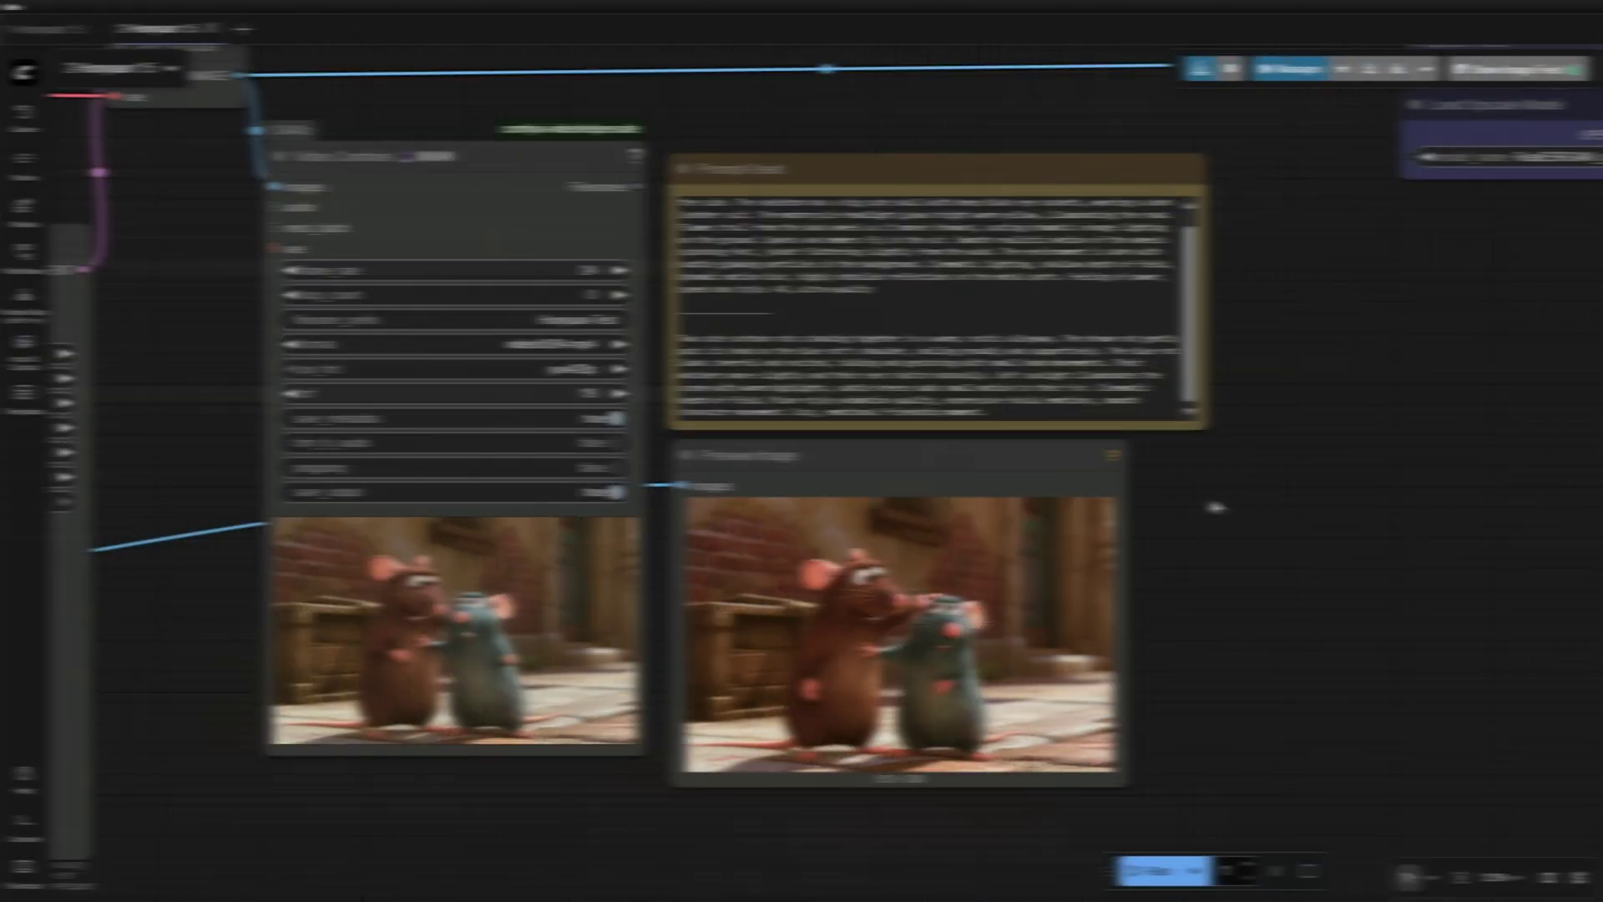
Step: Review the generated rat video beside its source preview, followed by the upscaled 16 fps and 32 fps outputs
scroll(1215, 507, up, 2)
drag(1210, 529, 1331, 537)
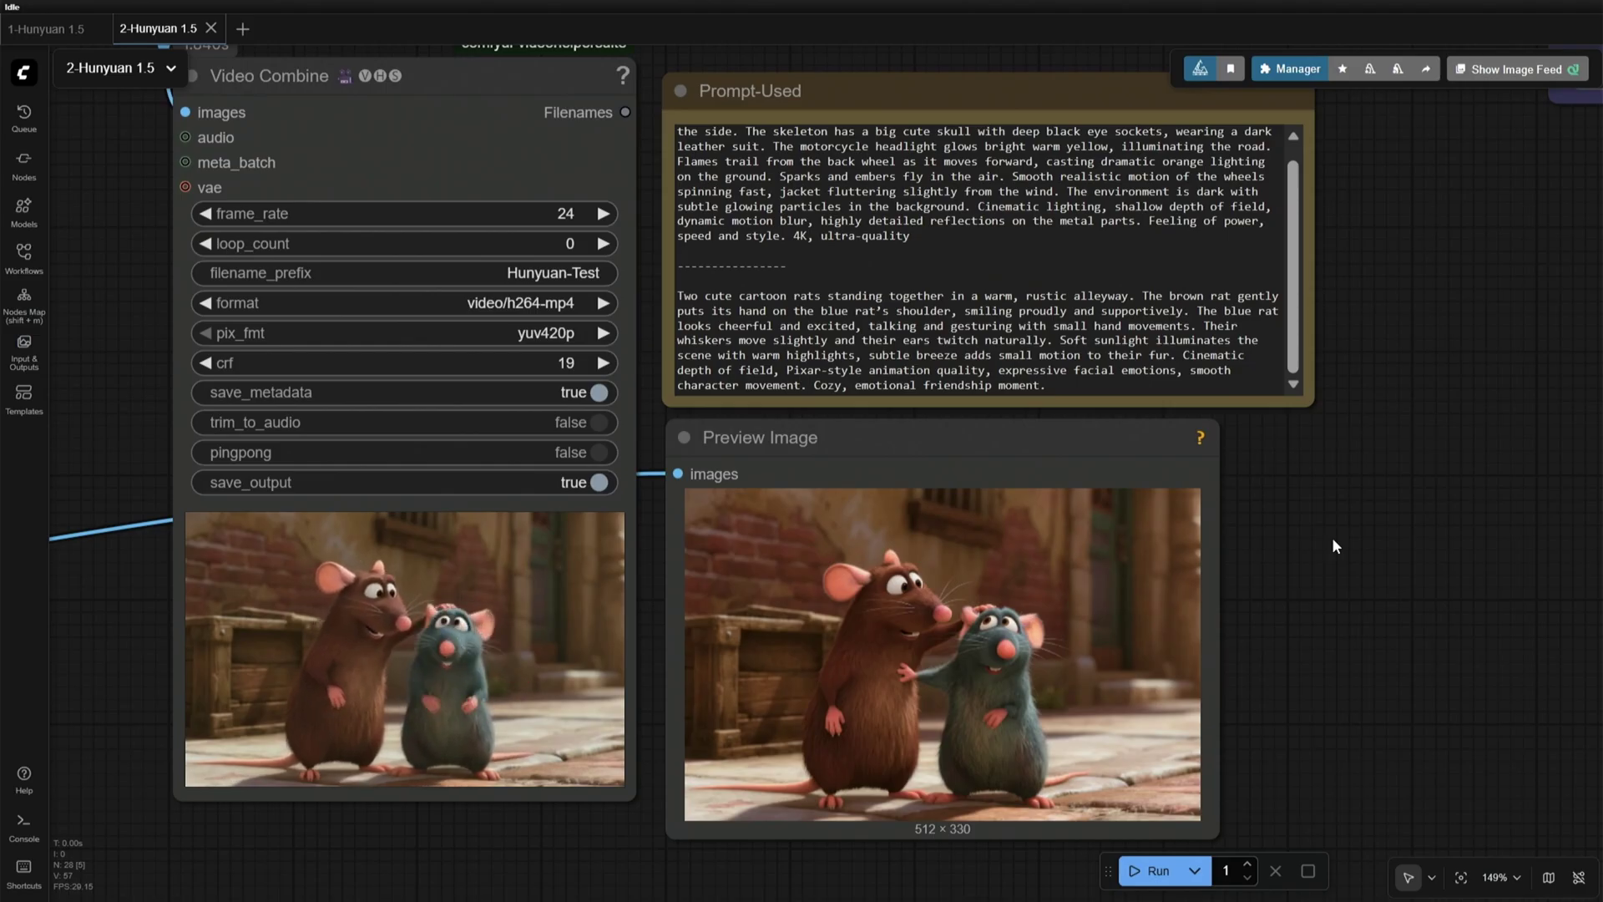
drag(1128, 598, 402, 581)
drag(887, 564, 254, 492)
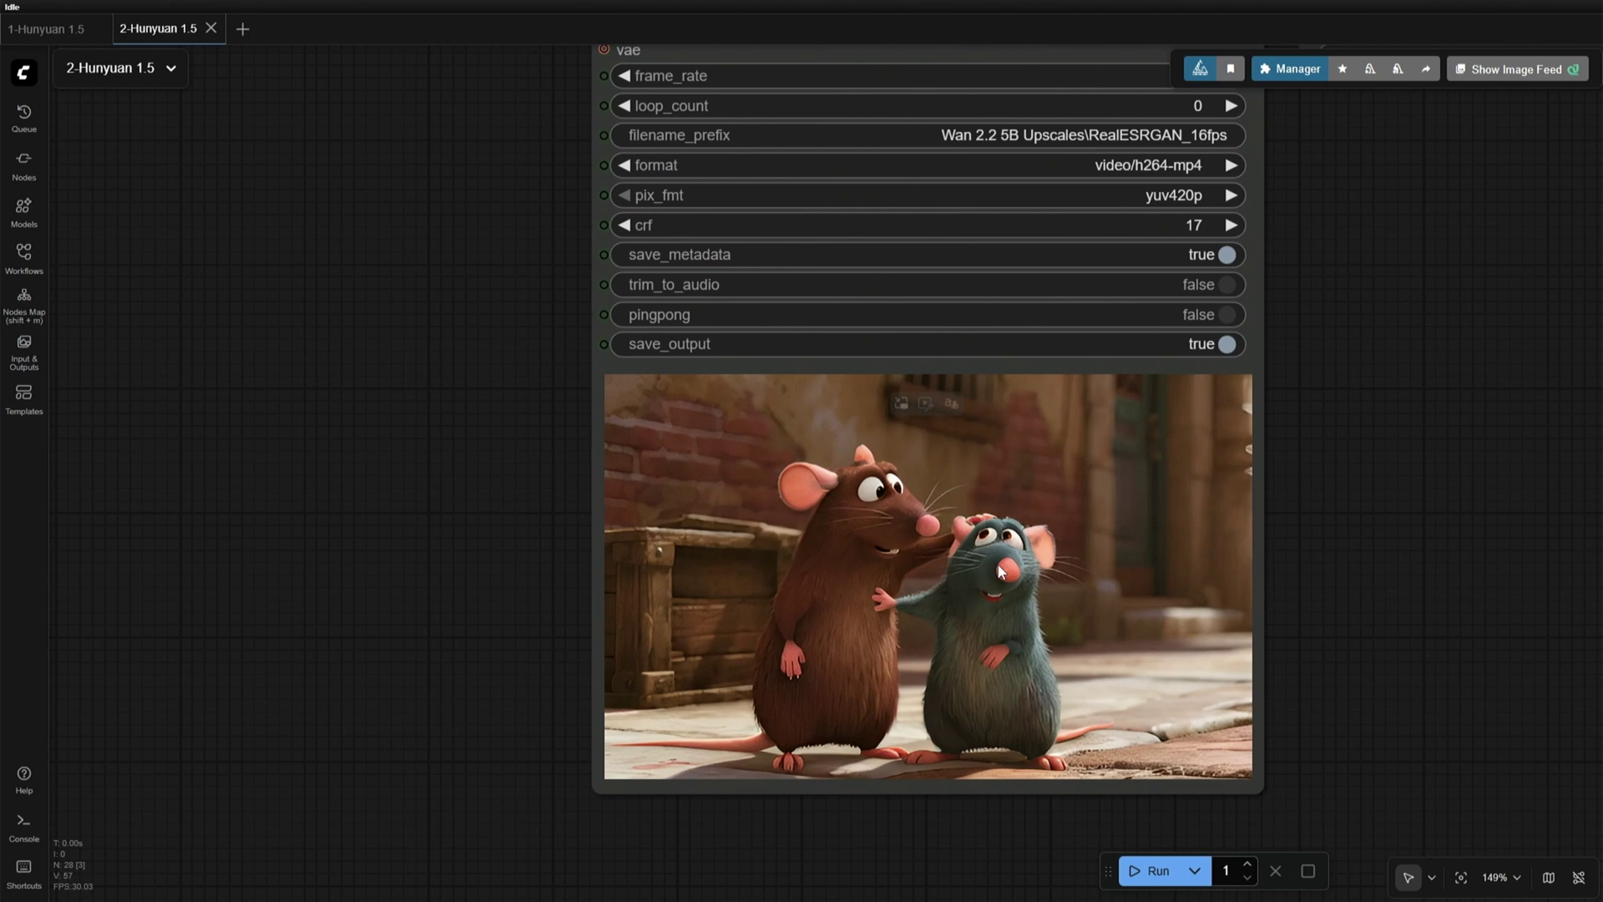
drag(1541, 529, 367, 619)
scroll(409, 526, up, 3)
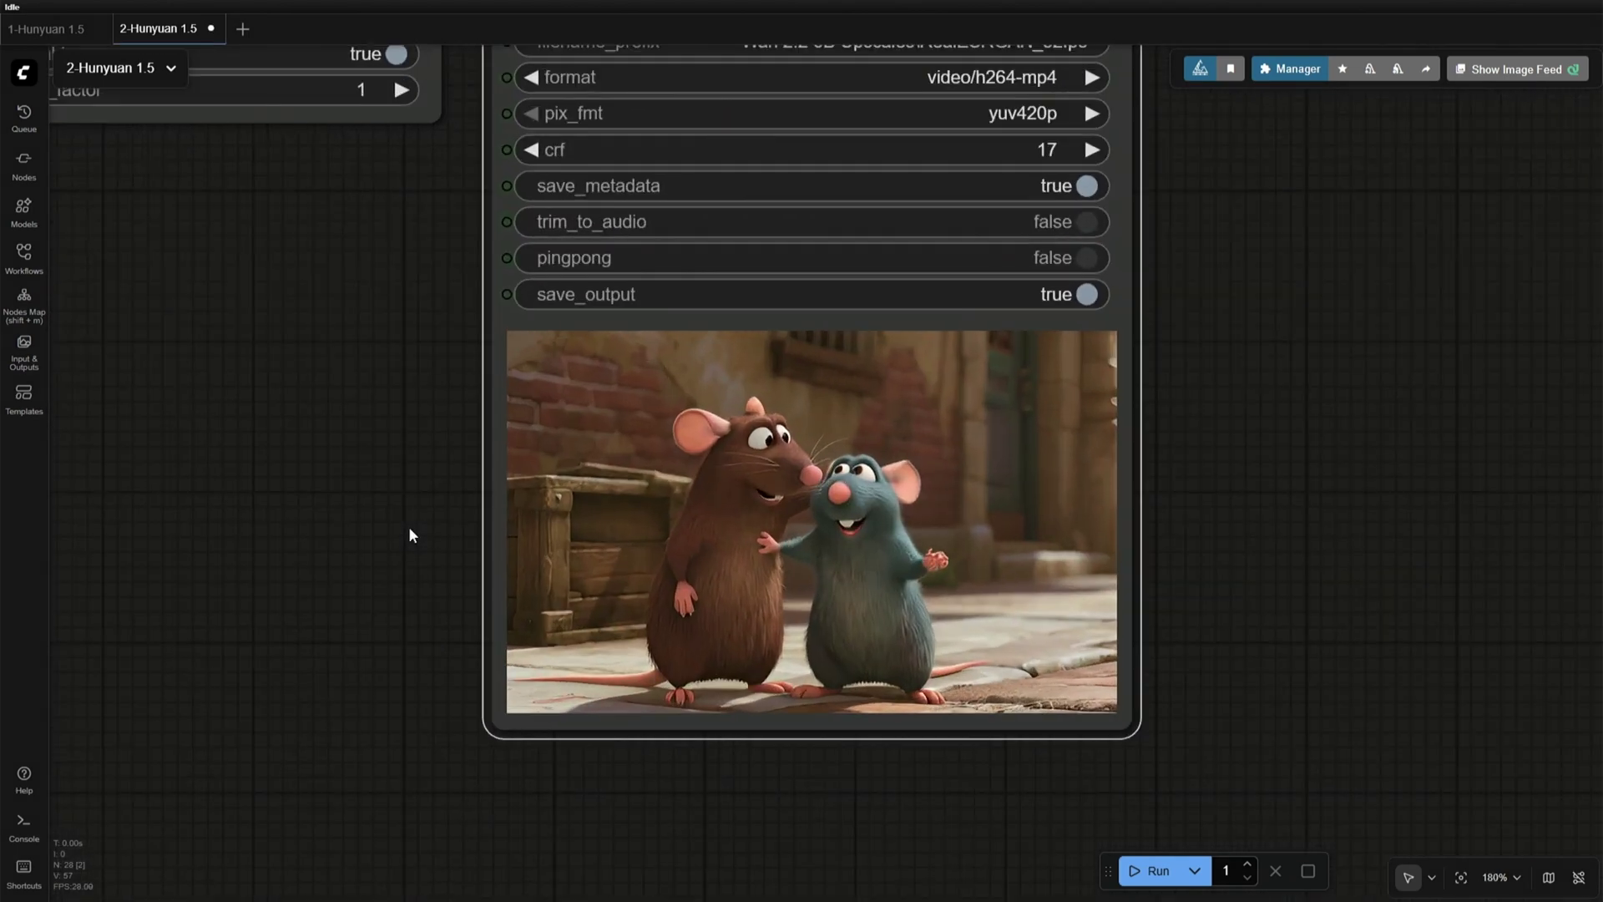
Step: Compare the RealESRGAN 16 fps and 32 fps rat videos, checking the 32 fps clip's resolution and frame count
scroll(408, 526, up, 1)
mouse_move(408, 526)
mouse_down()
mouse_move(321, 560)
mouse_move(781, 799)
mouse_up()
scroll(321, 563, down, 1)
scroll(433, 738, down, 1)
mouse_move(520, 730)
mouse_down()
mouse_move(1217, 694)
mouse_move(1461, 709)
mouse_up()
drag(305, 606, 860, 714)
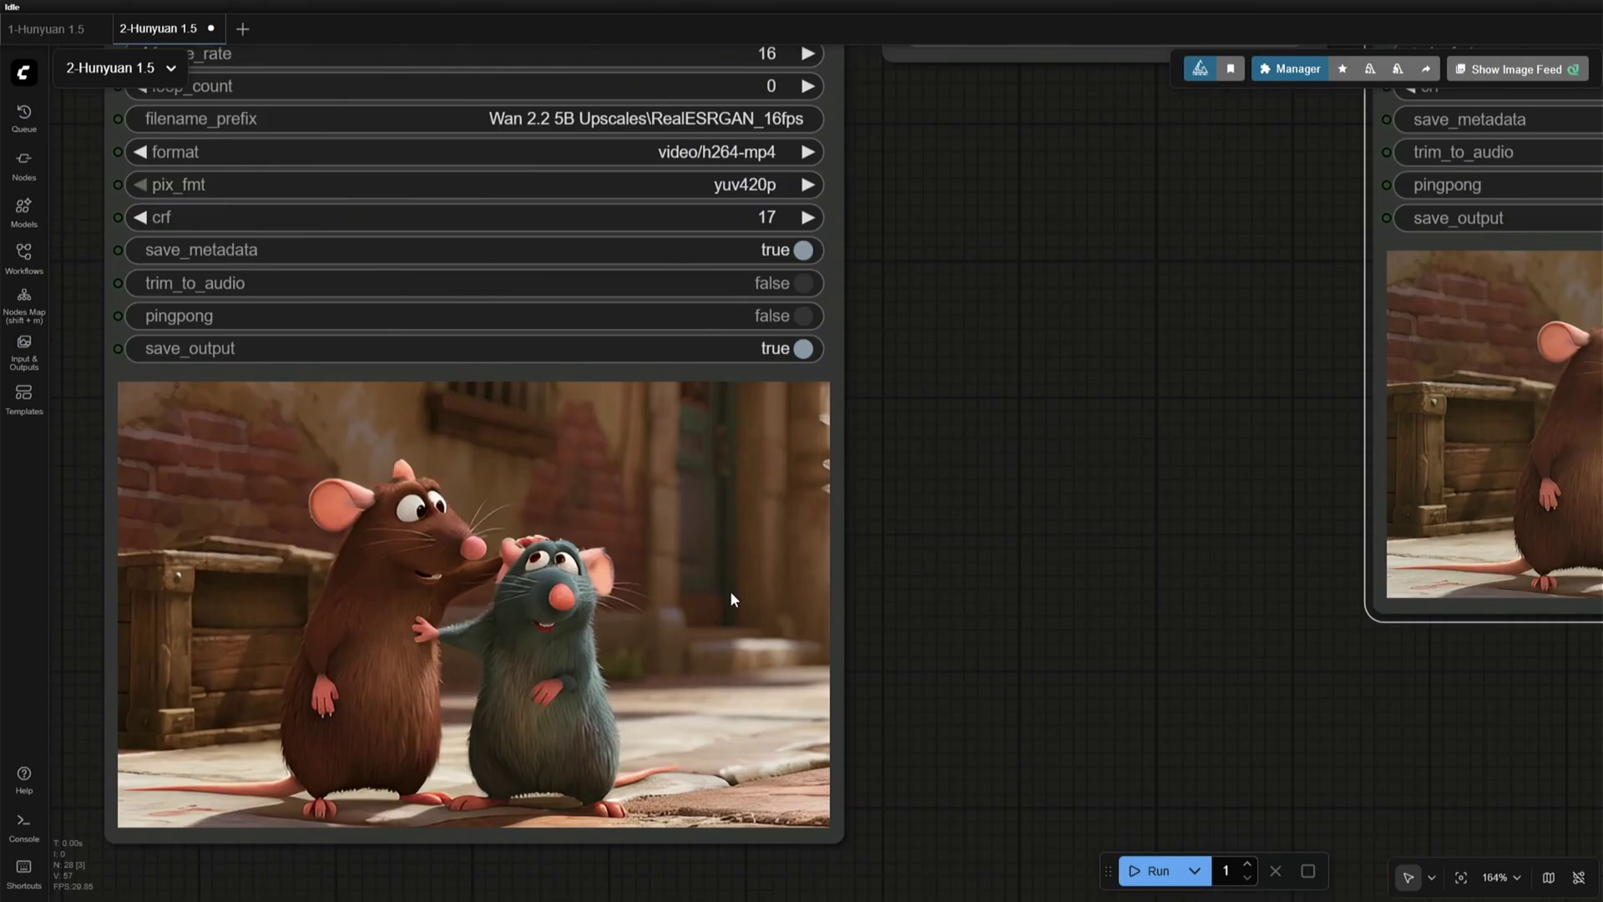
drag(980, 598, 68, 737)
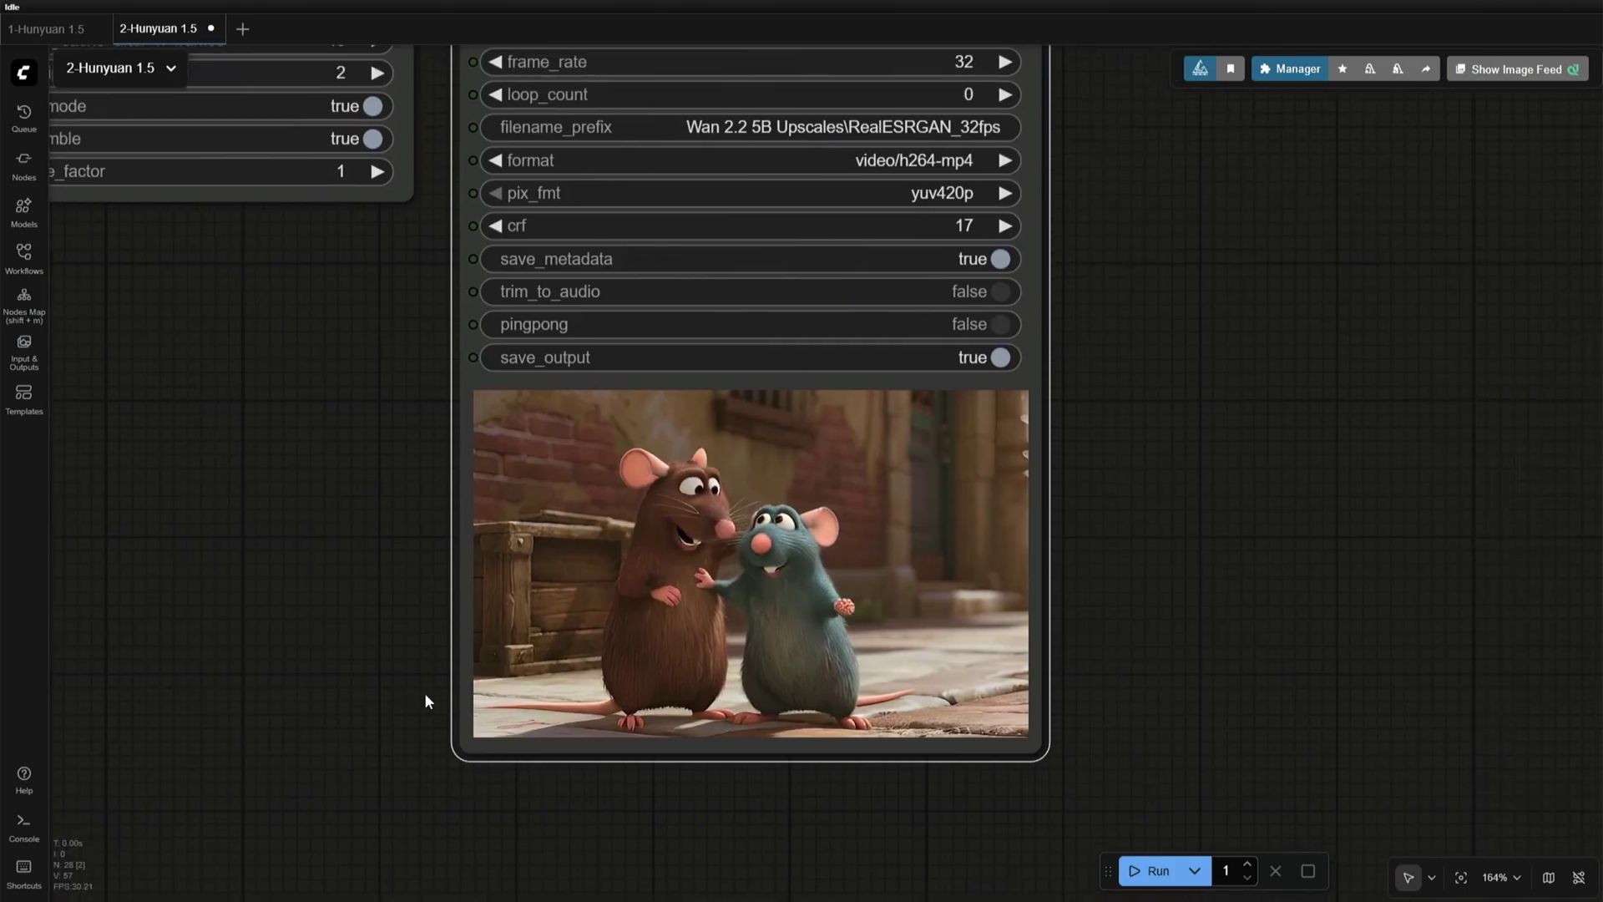
right_click(762, 576)
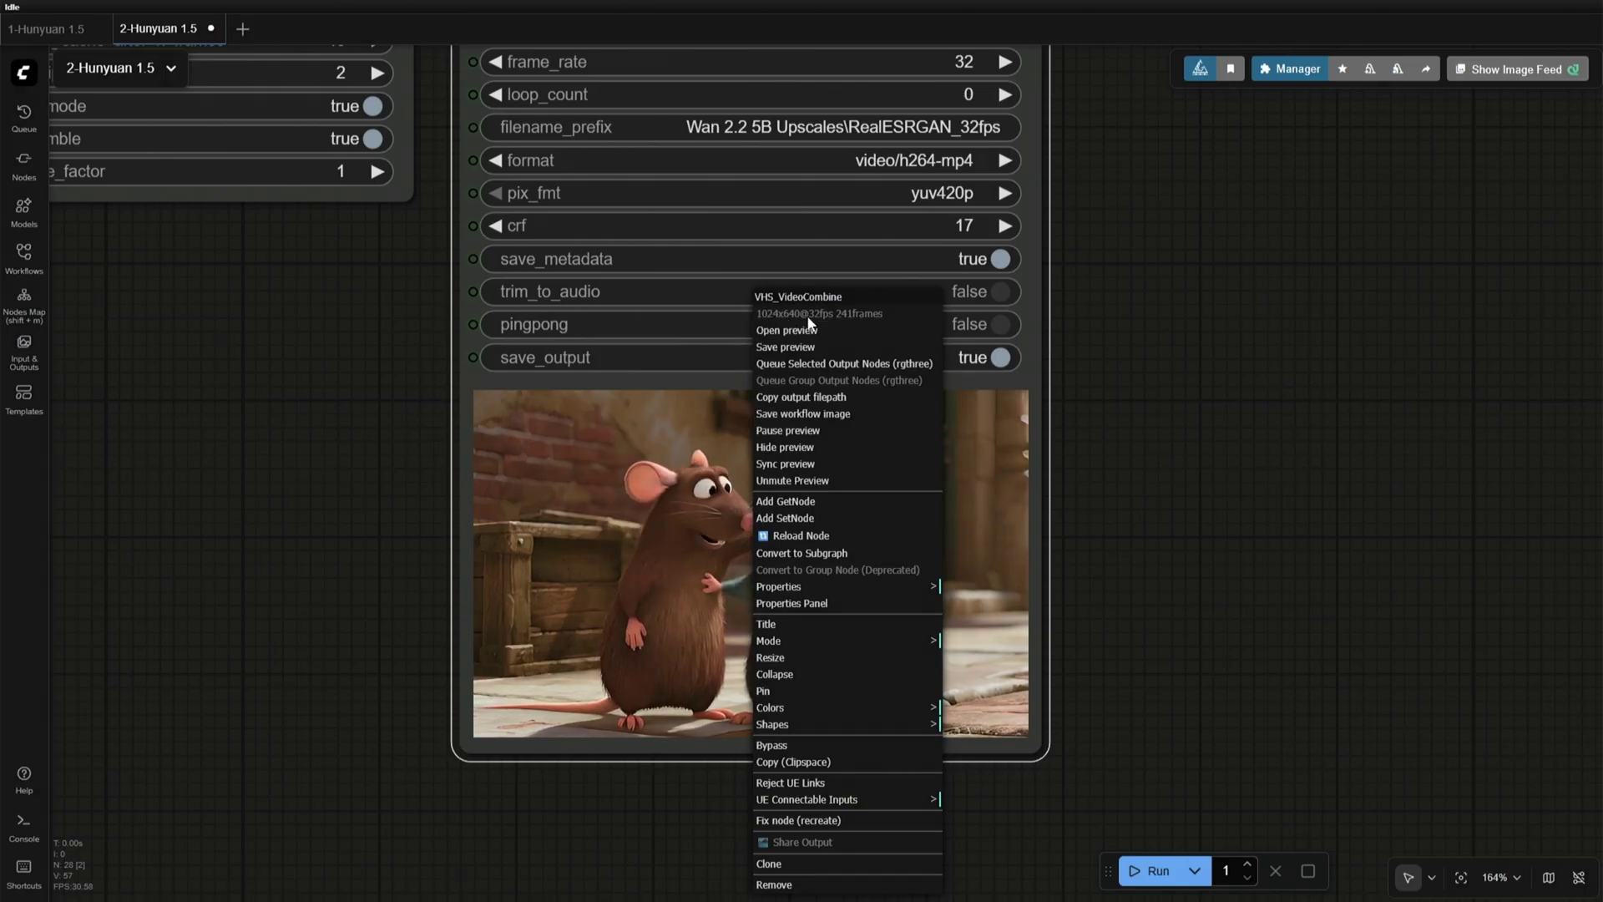
click(1130, 519)
drag(201, 708, 1065, 621)
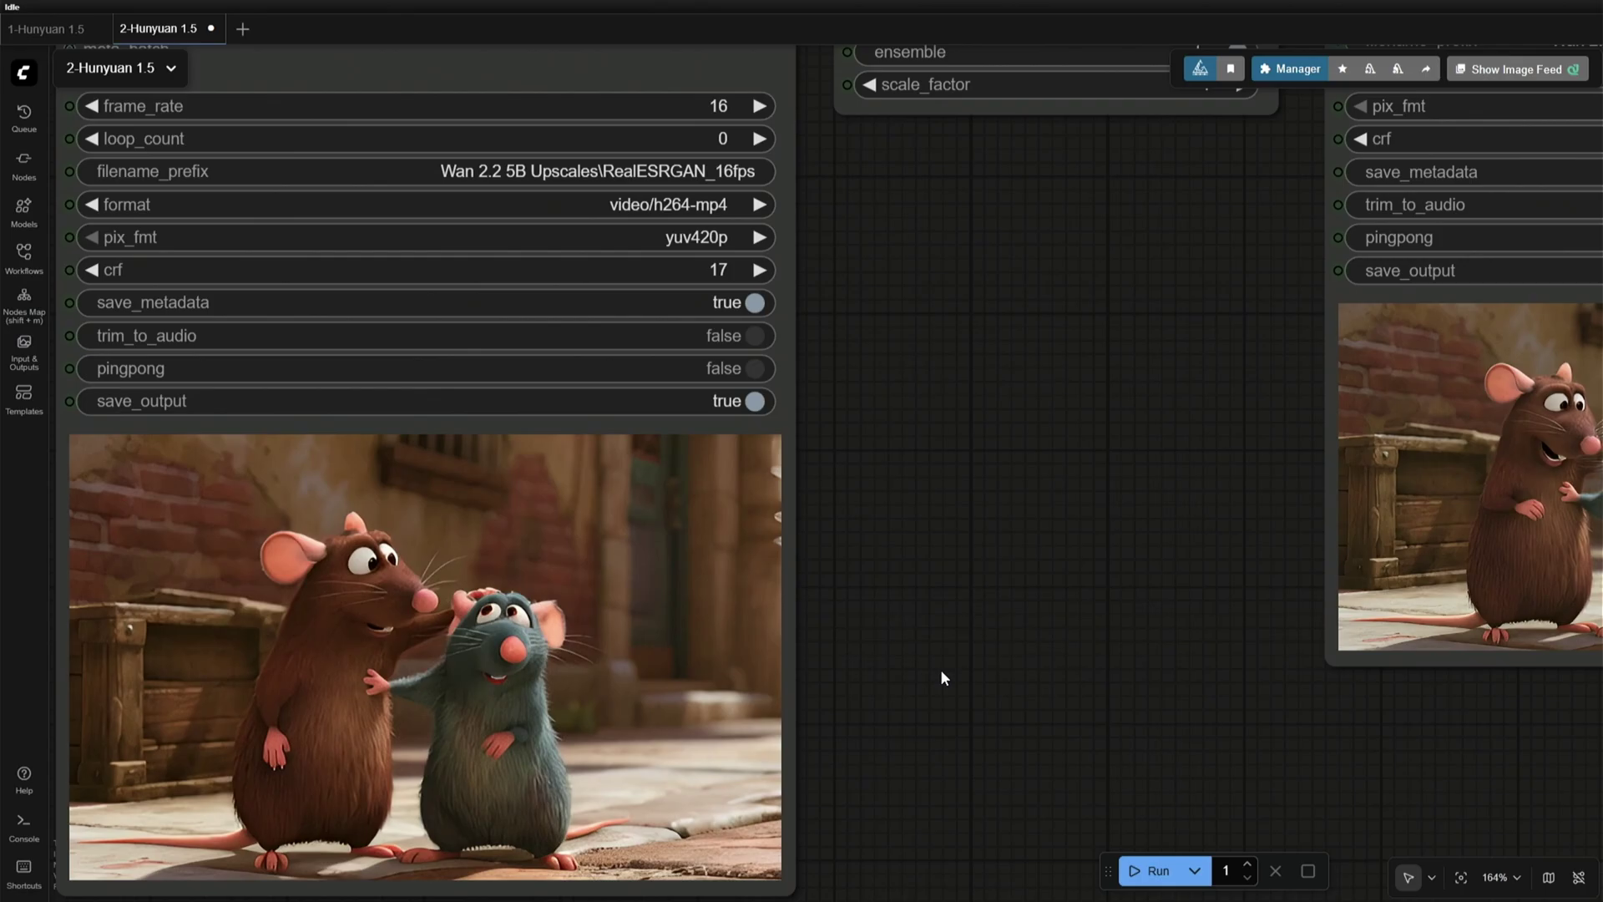
drag(940, 669, 1563, 448)
drag(612, 602, 1217, 791)
Step: Gather the upscaling, frame interpolation and their two video output nodes into a group titled Upscale
scroll(780, 683, down, 12)
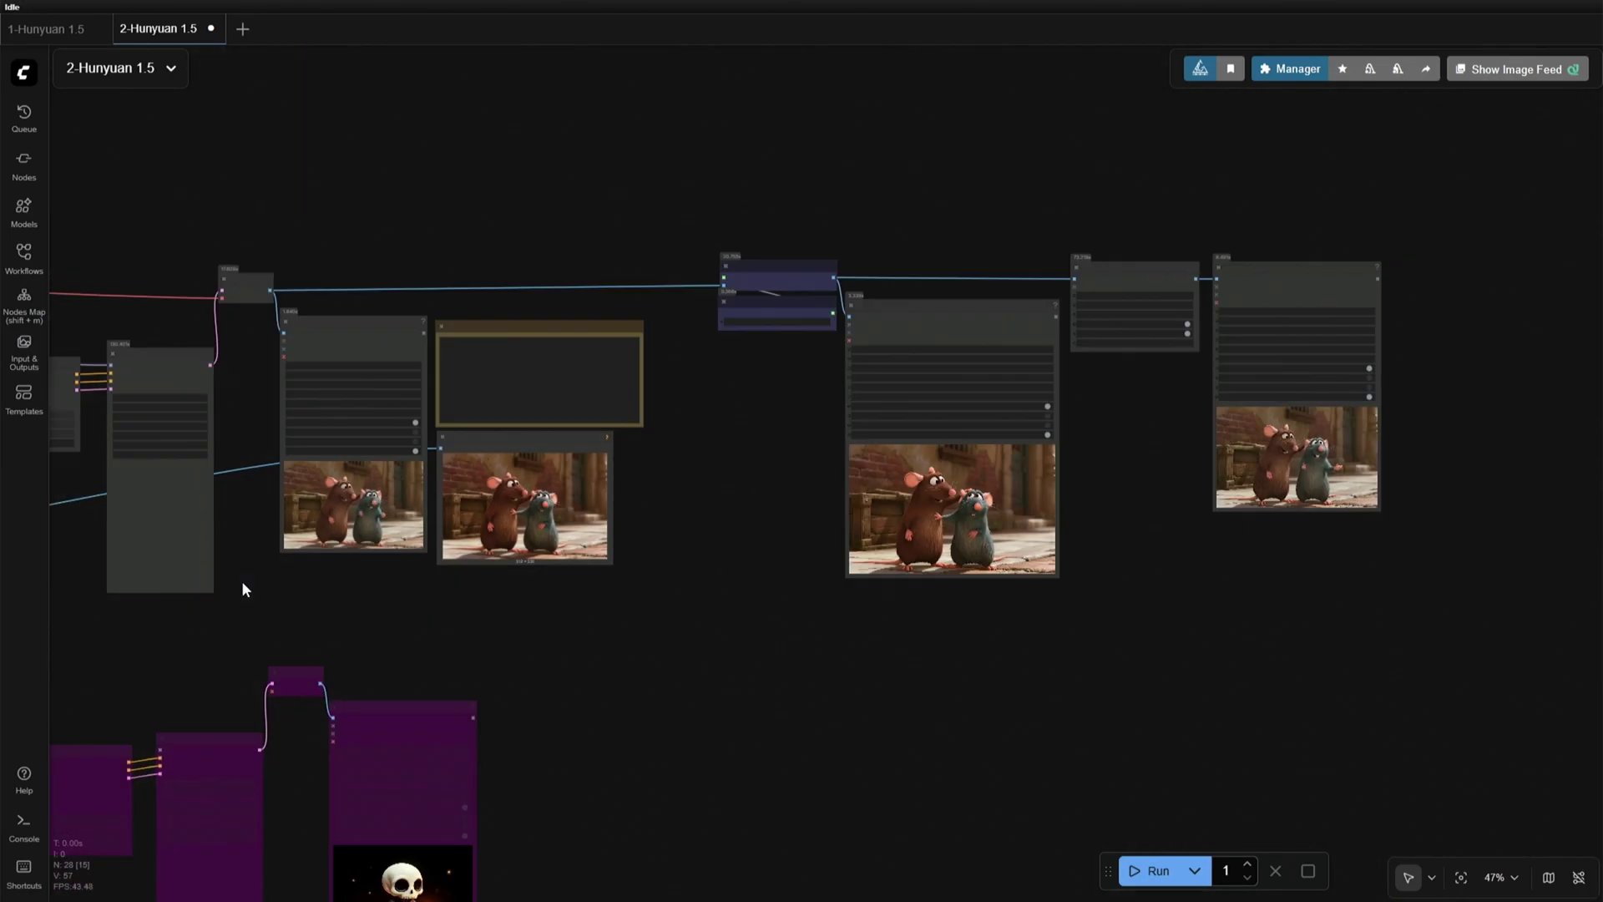
drag(709, 215, 1390, 584)
click(1027, 227)
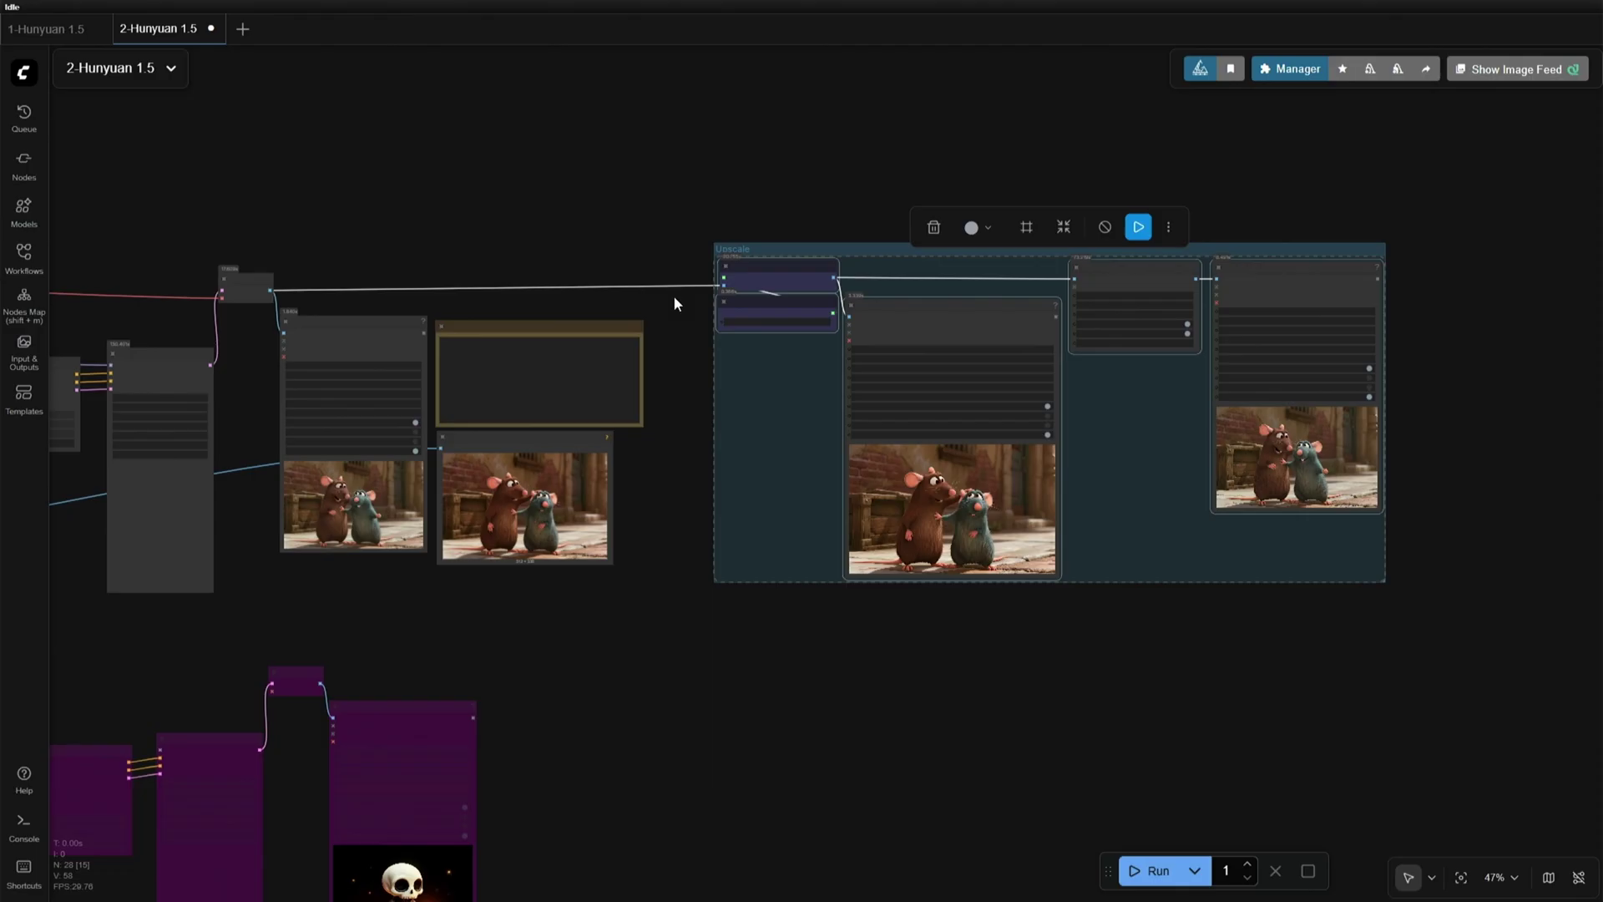
Step: Examine the workflow's model links note, model loaders, Load CLIP Vision node, and the chain through KSampler to VAE Decode
drag(663, 490, 1411, 386)
scroll(763, 556, up, 4)
drag(802, 548, 1237, 581)
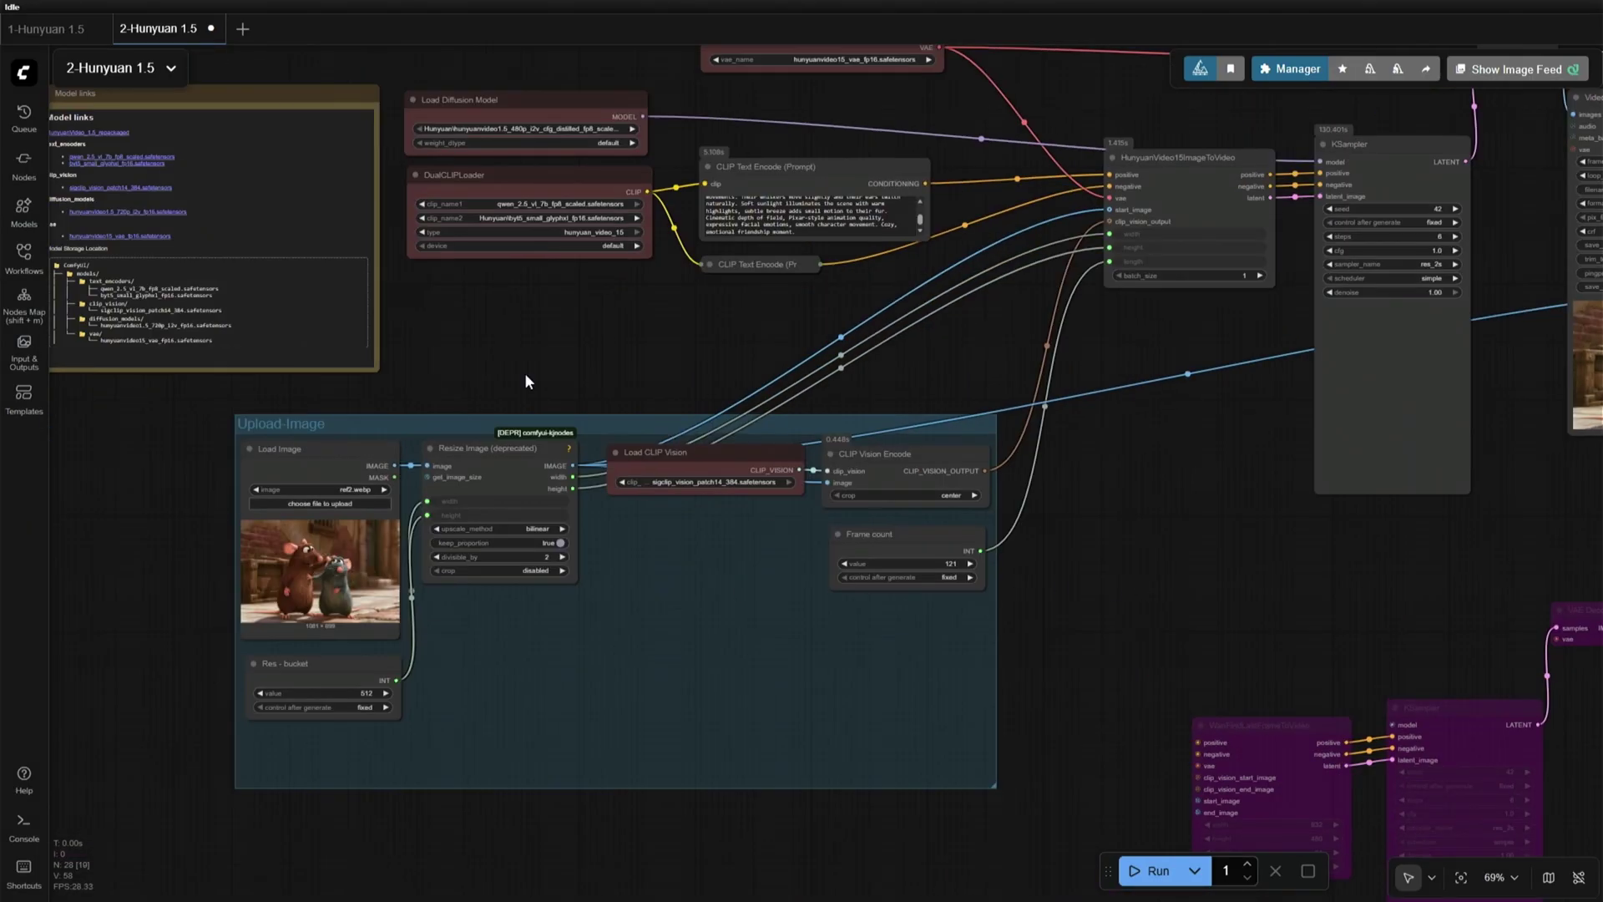
drag(525, 381, 741, 549)
click(884, 600)
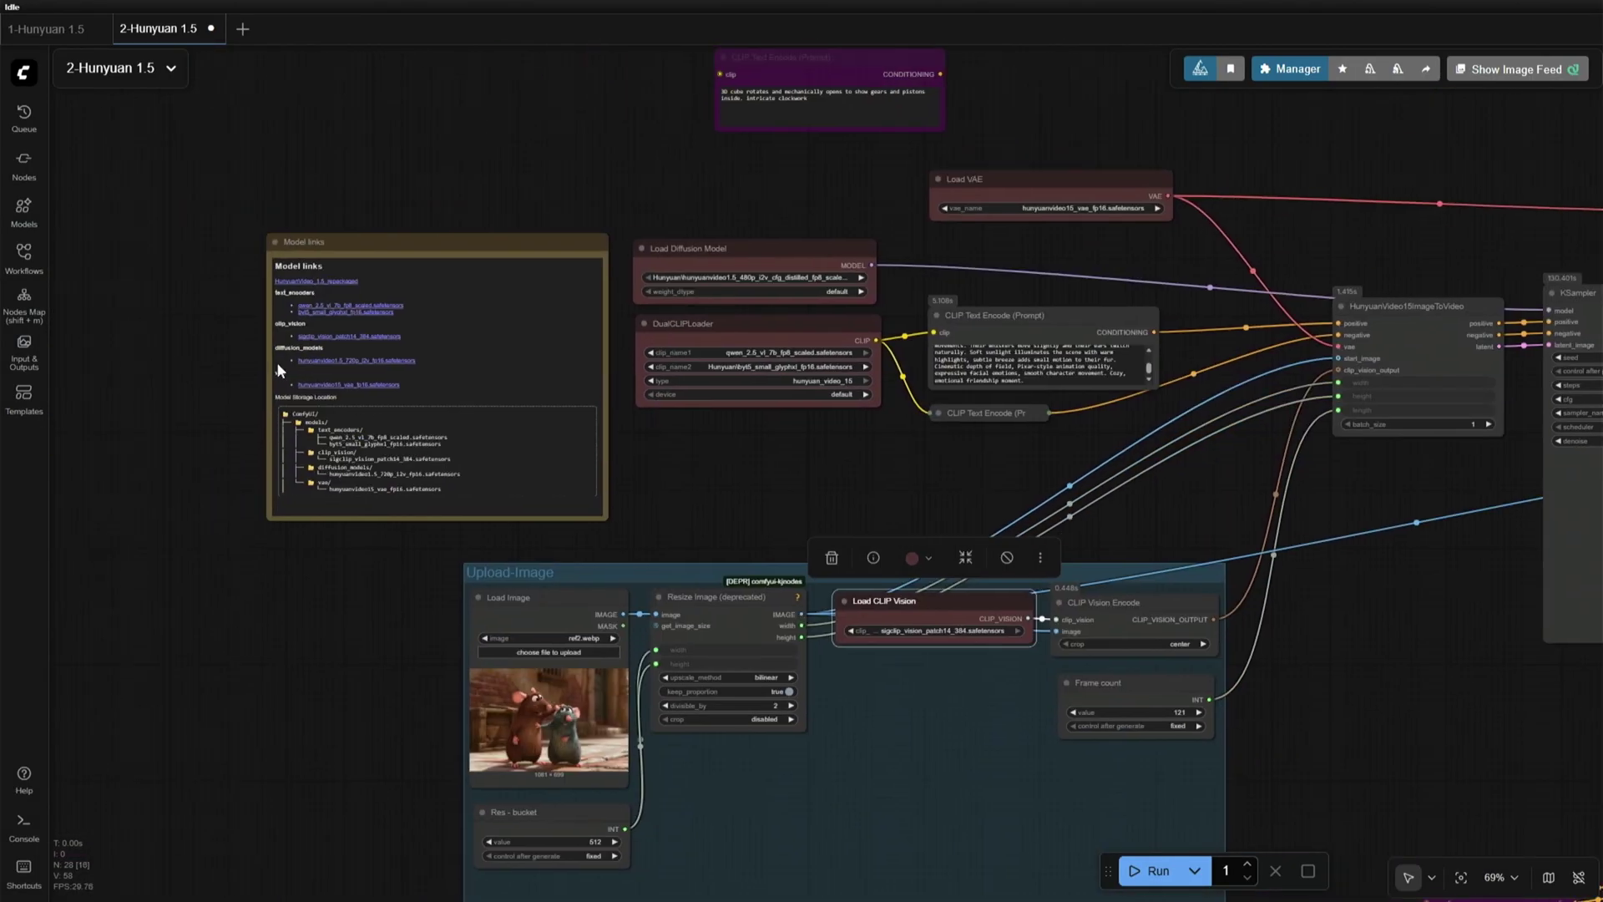
drag(686, 410, 245, 255)
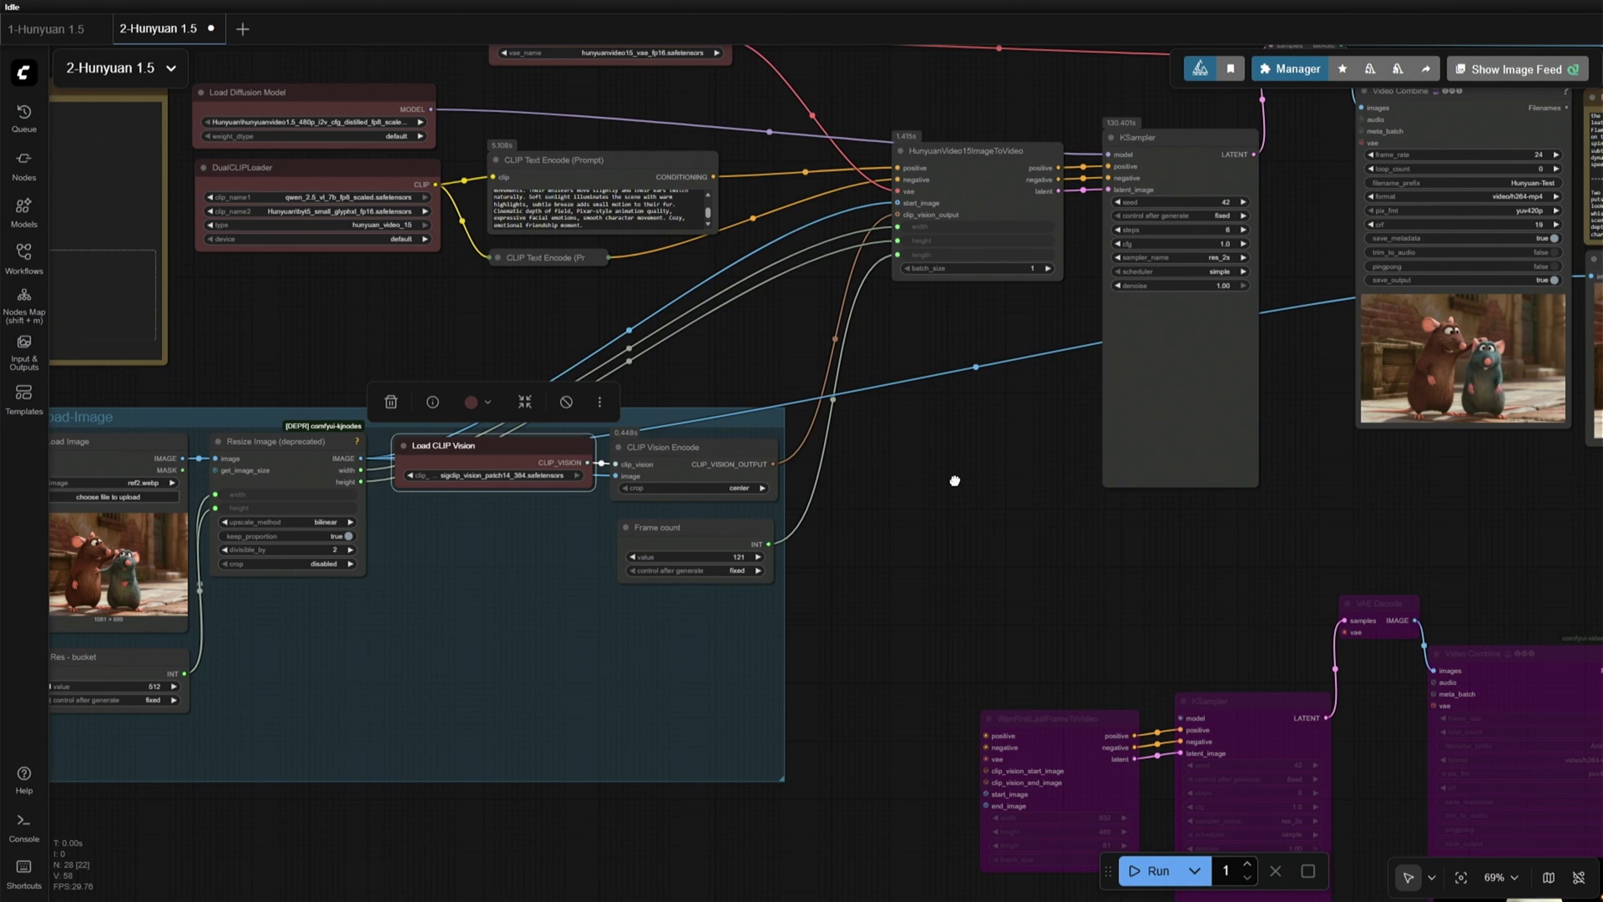
drag(954, 481, 521, 469)
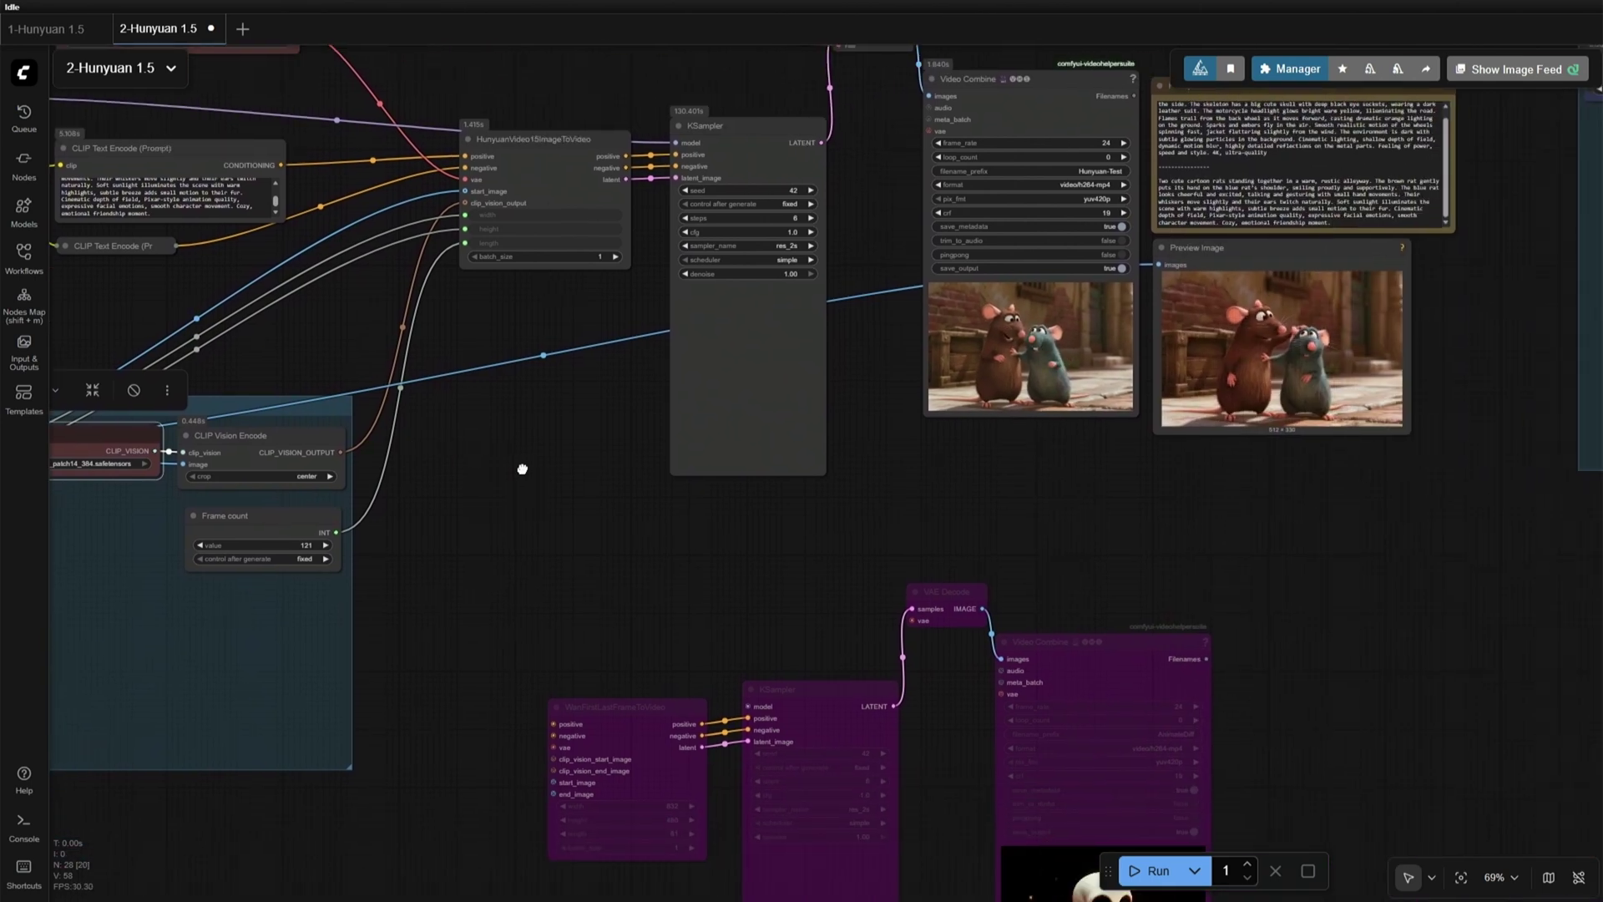
drag(596, 558, 766, 760)
drag(681, 704, 839, 807)
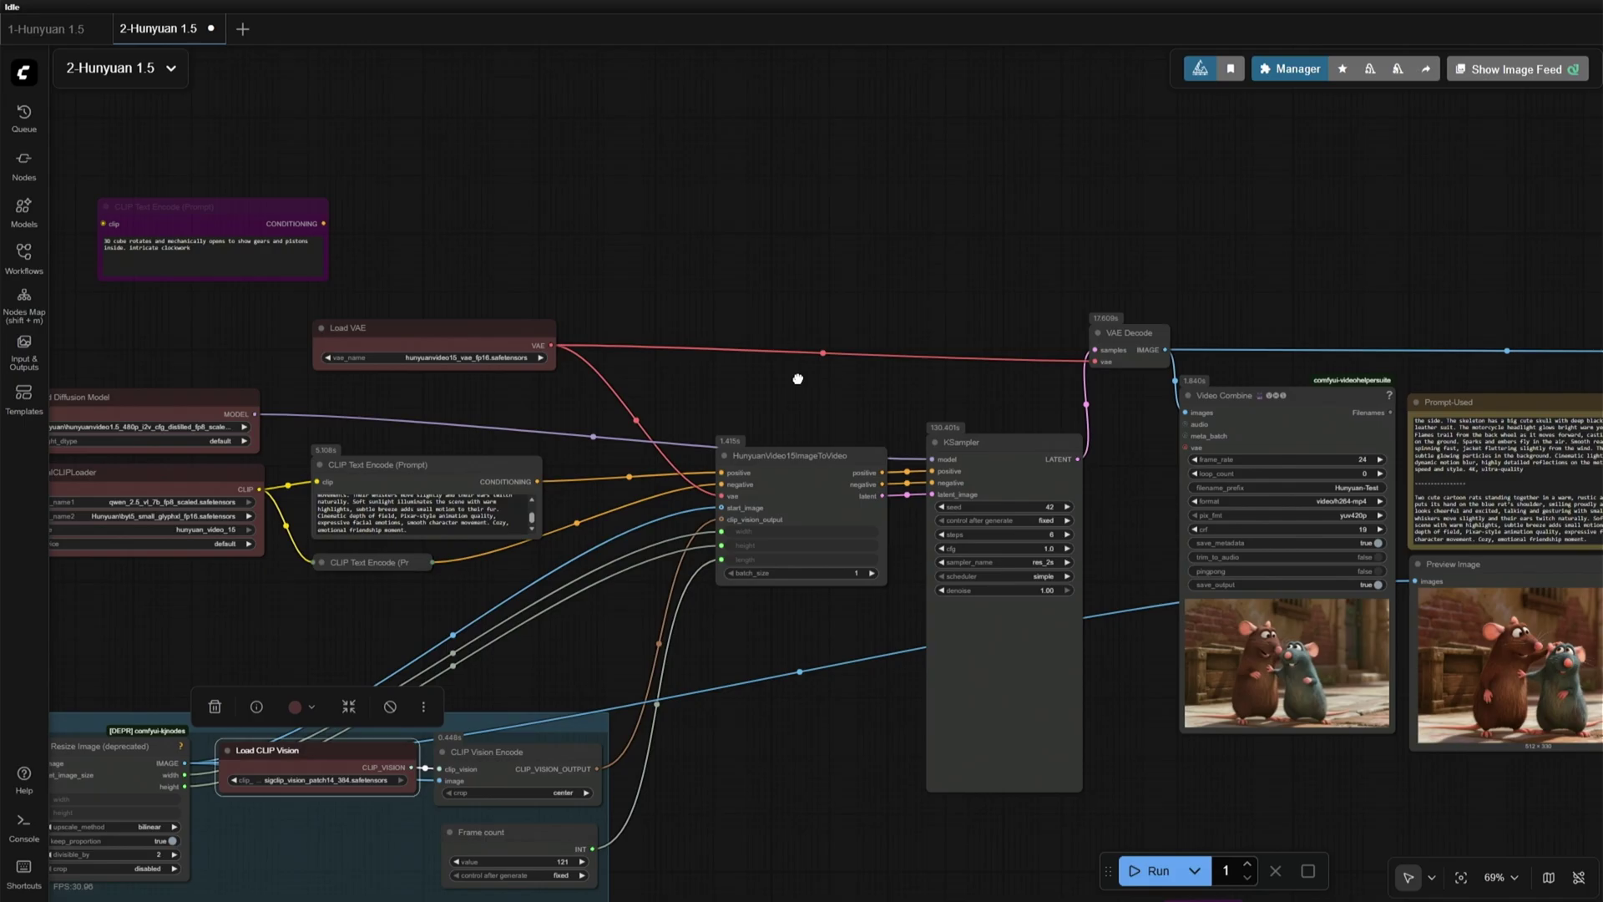
drag(797, 379, 642, 262)
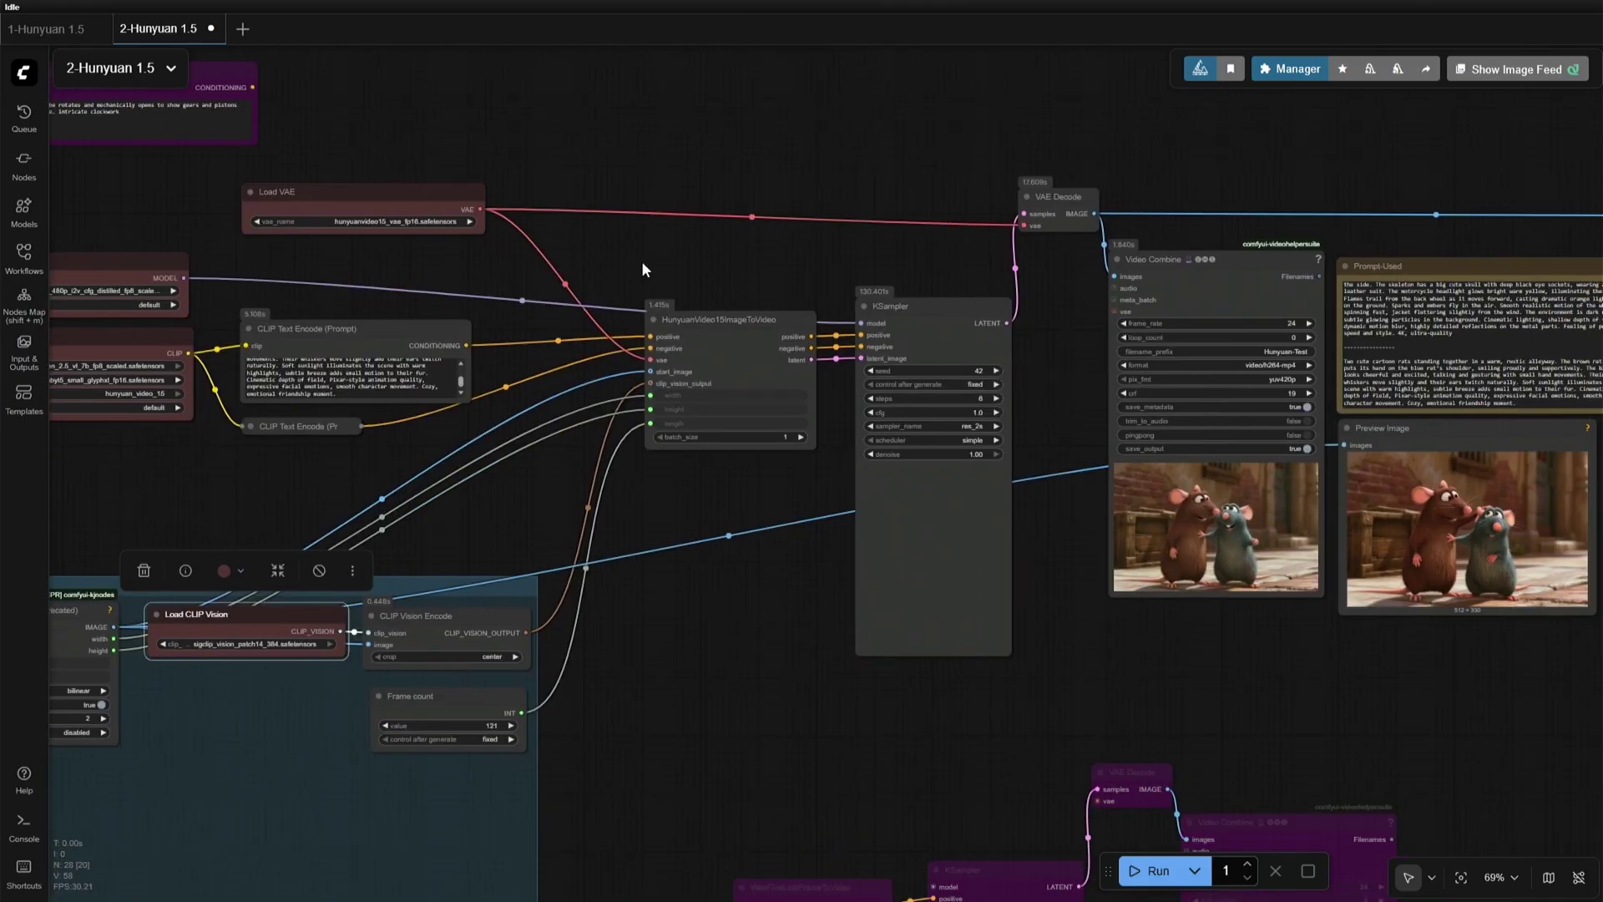
Step: Inspect how the two CLIP Text Encode nodes and the VAE feed the HunyuanVideo15ImageToVideo node
scroll(739, 572, down, 2)
click(388, 368)
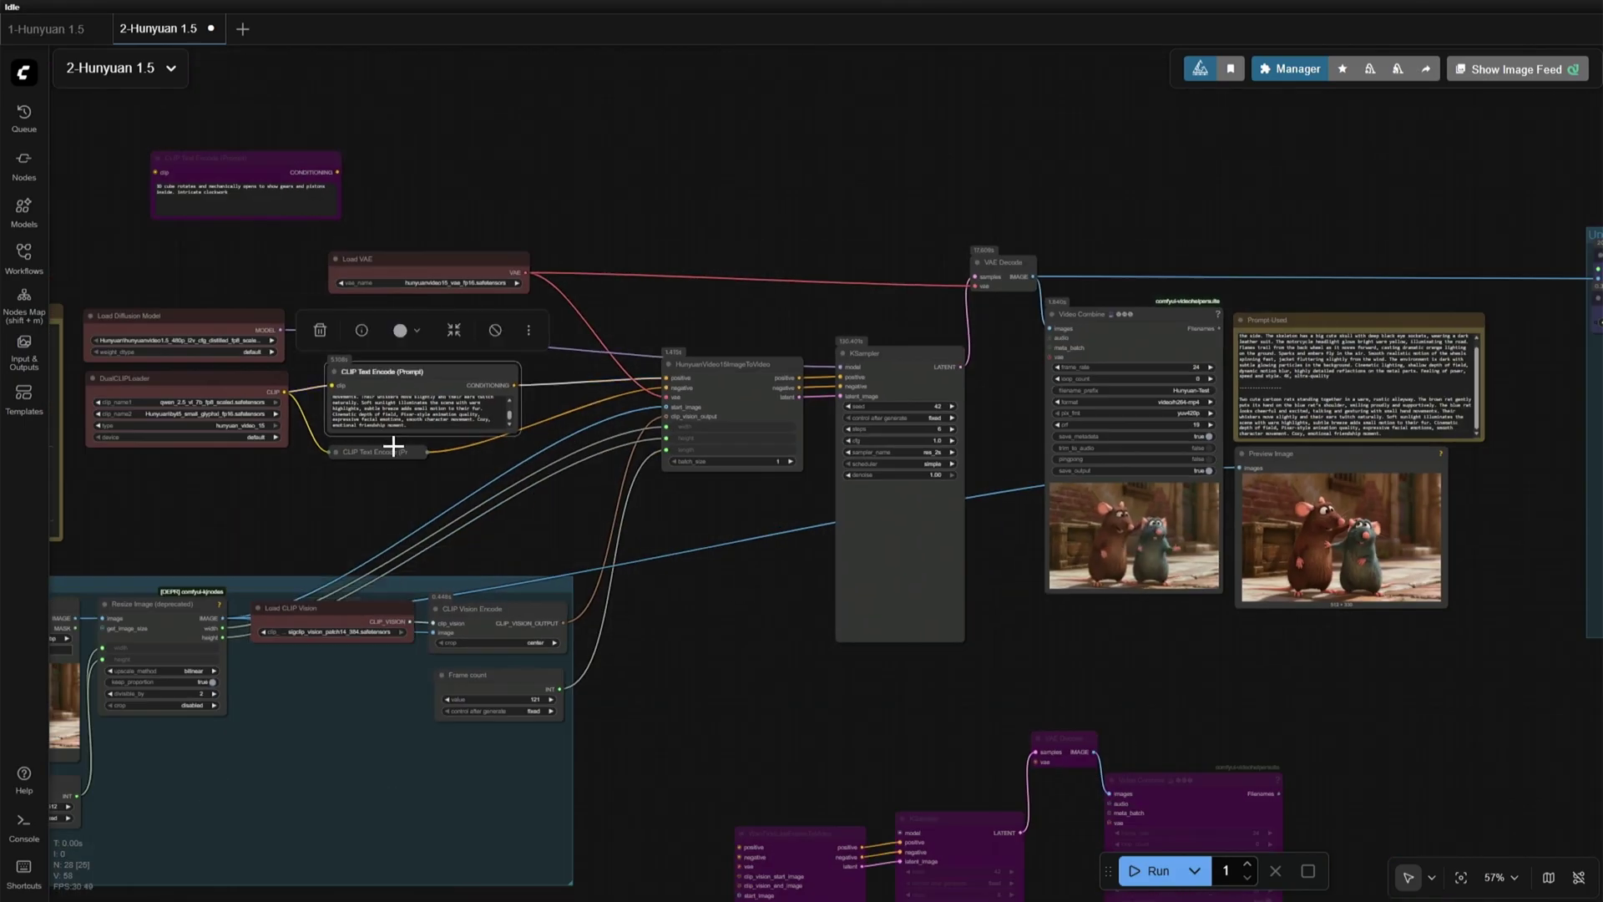
click(382, 451)
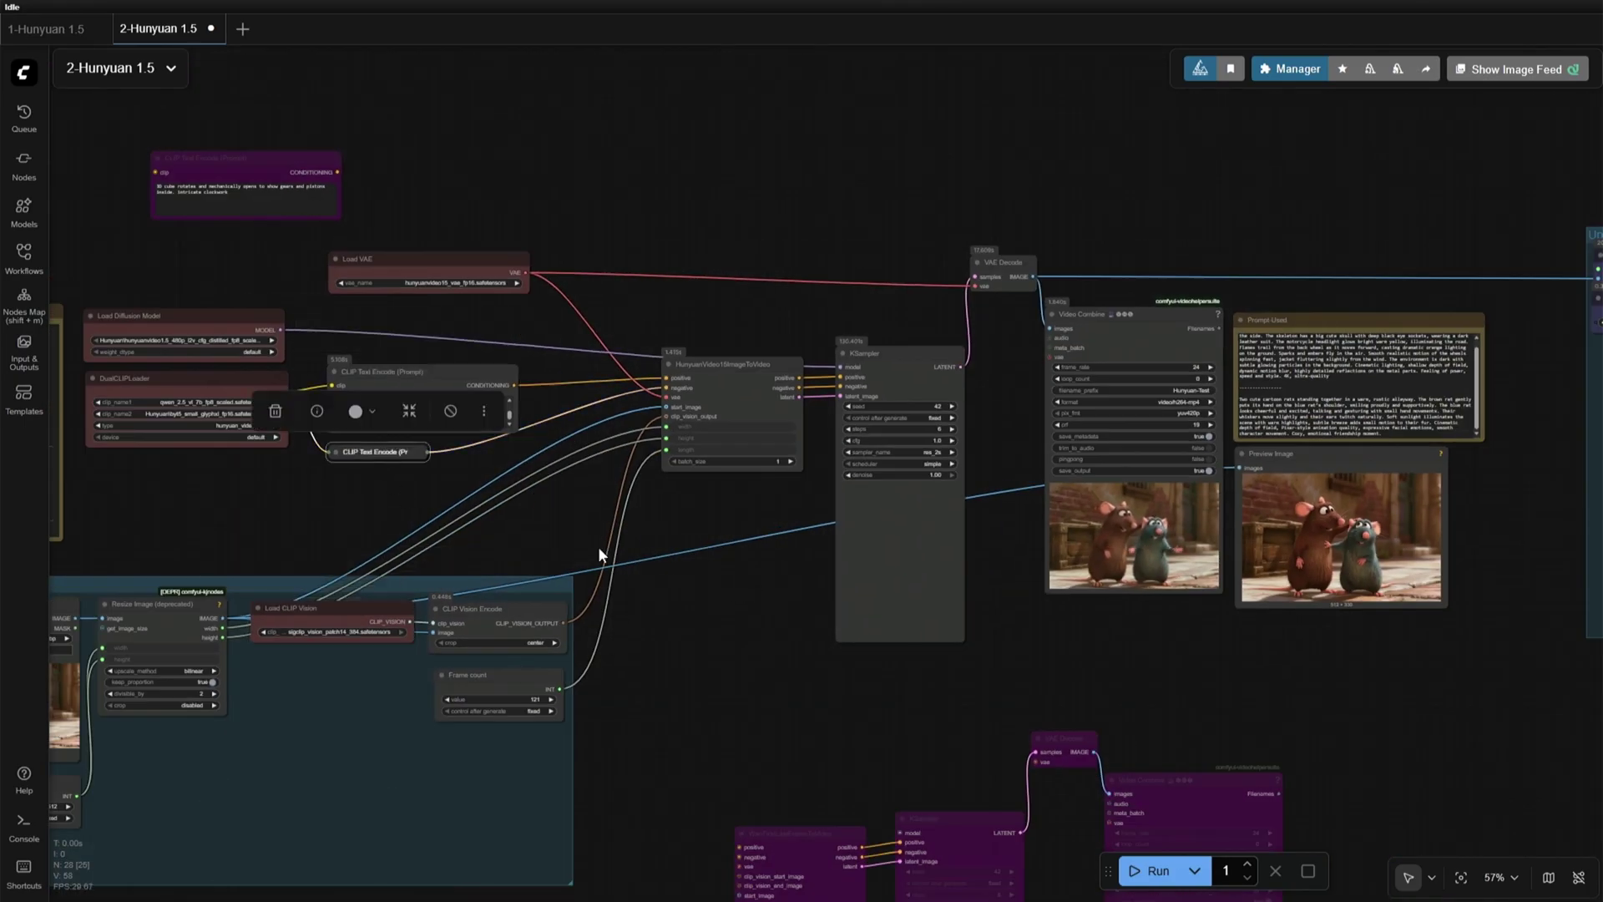
click(720, 370)
scroll(753, 548, up, 7)
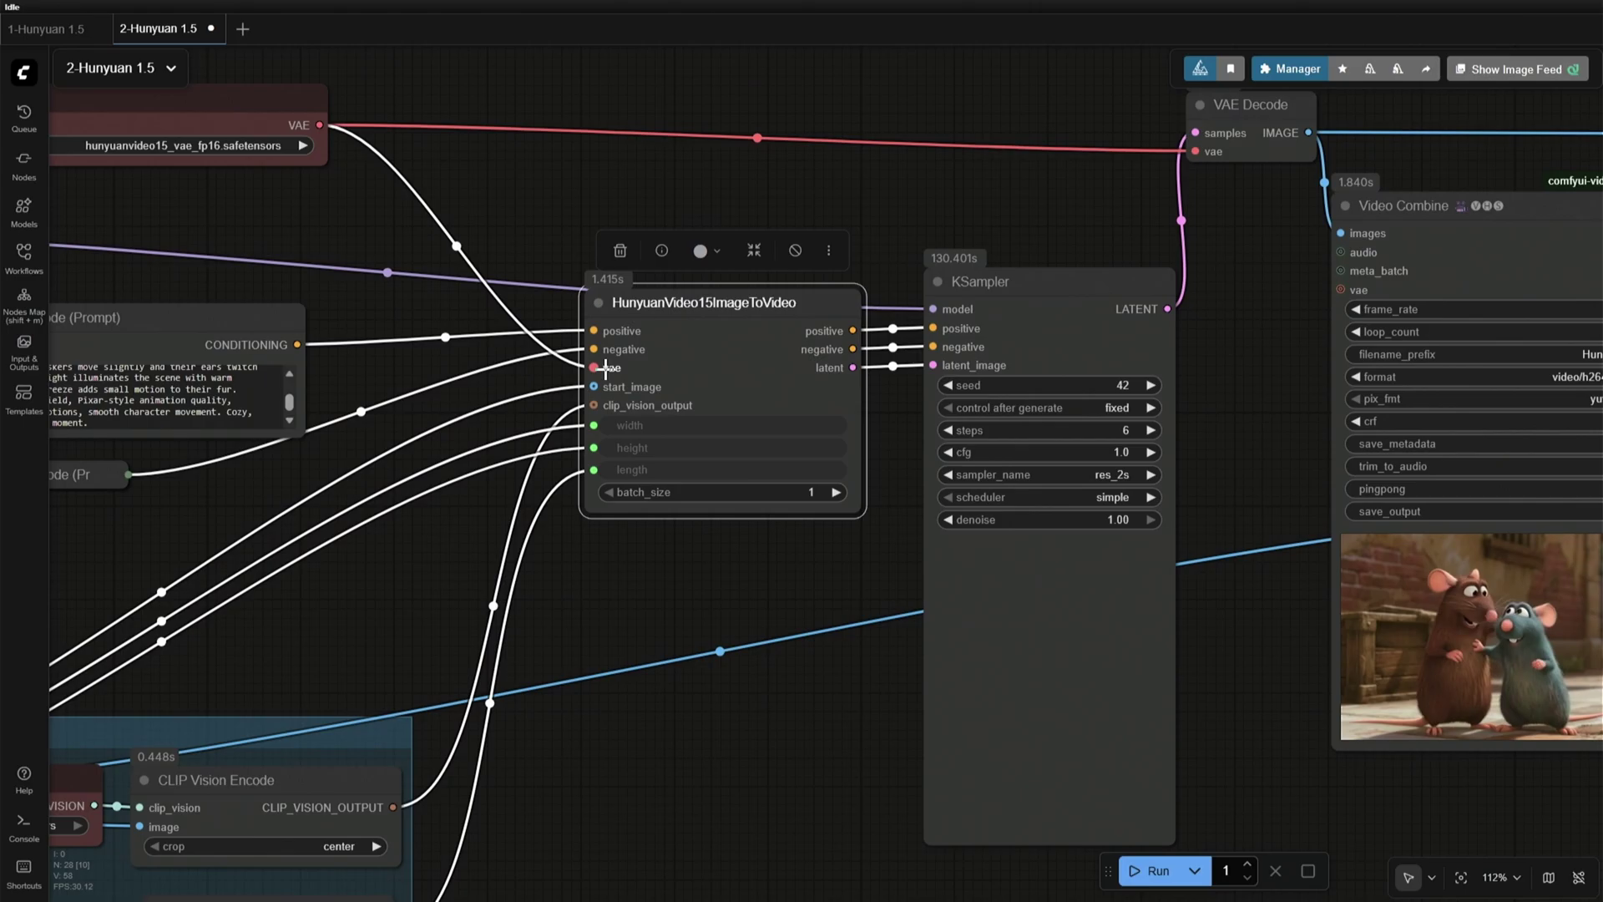
scroll(626, 555, up, 3)
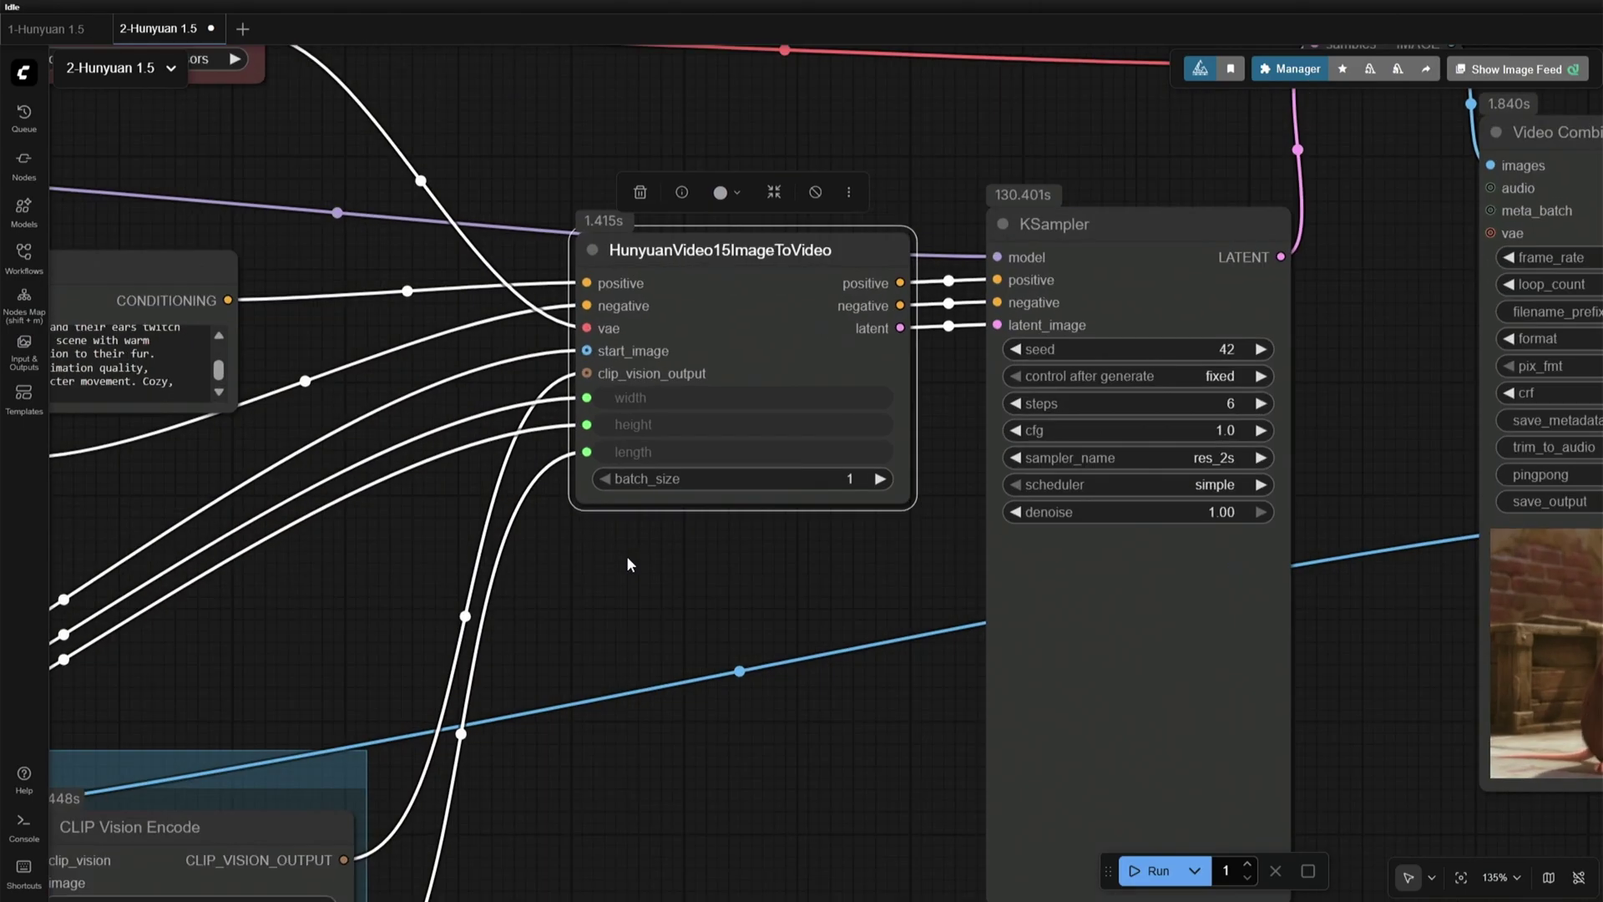
Step: Trace the clip_vision_output connection back to the CLIP Vision Encode node in the Upload-Image group
drag(626, 554, 1137, 280)
click(575, 621)
scroll(889, 708, down, 3)
drag(946, 735, 1333, 606)
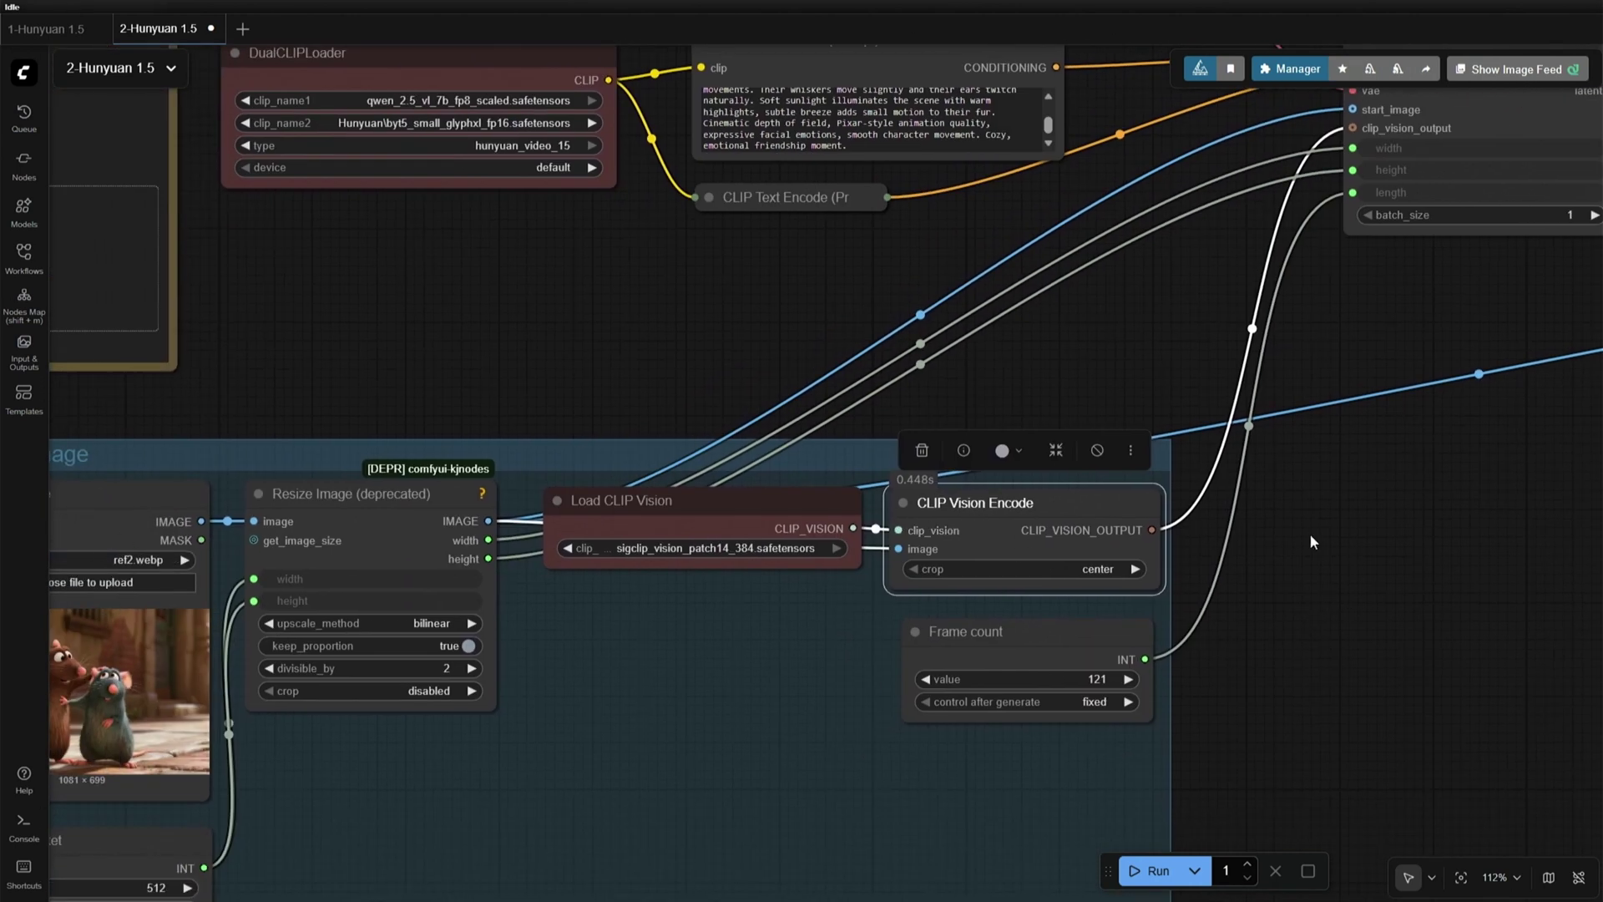
Step: Inspect the Resize Image node's connections to the Res - bucket value, the video node's width and height, and the image preview
drag(1311, 541, 1084, 835)
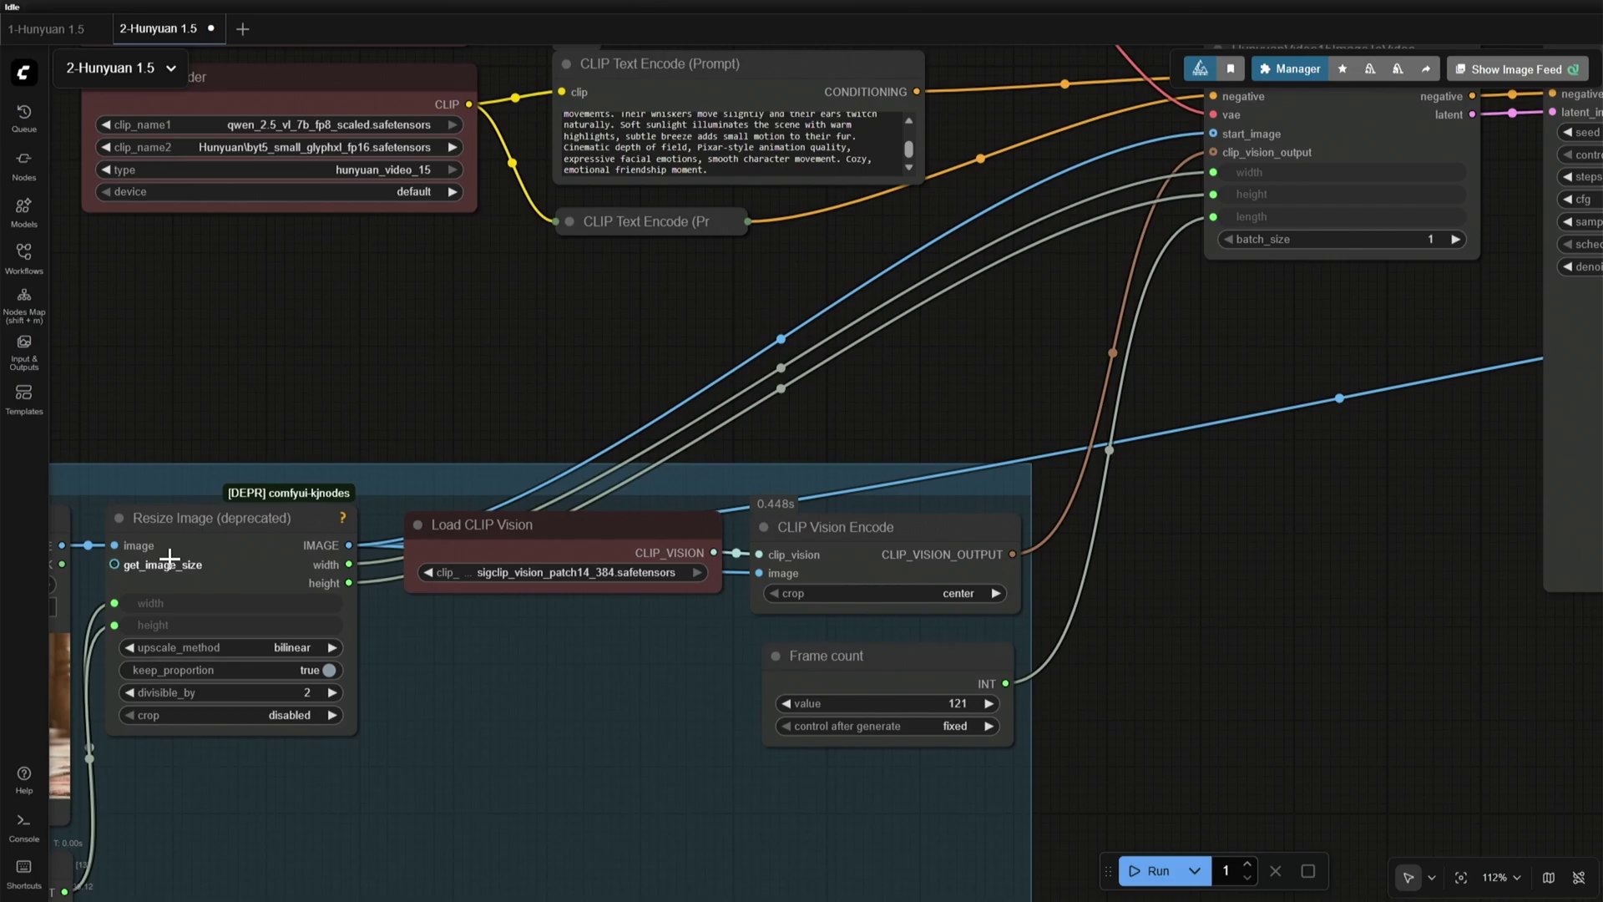
click(201, 537)
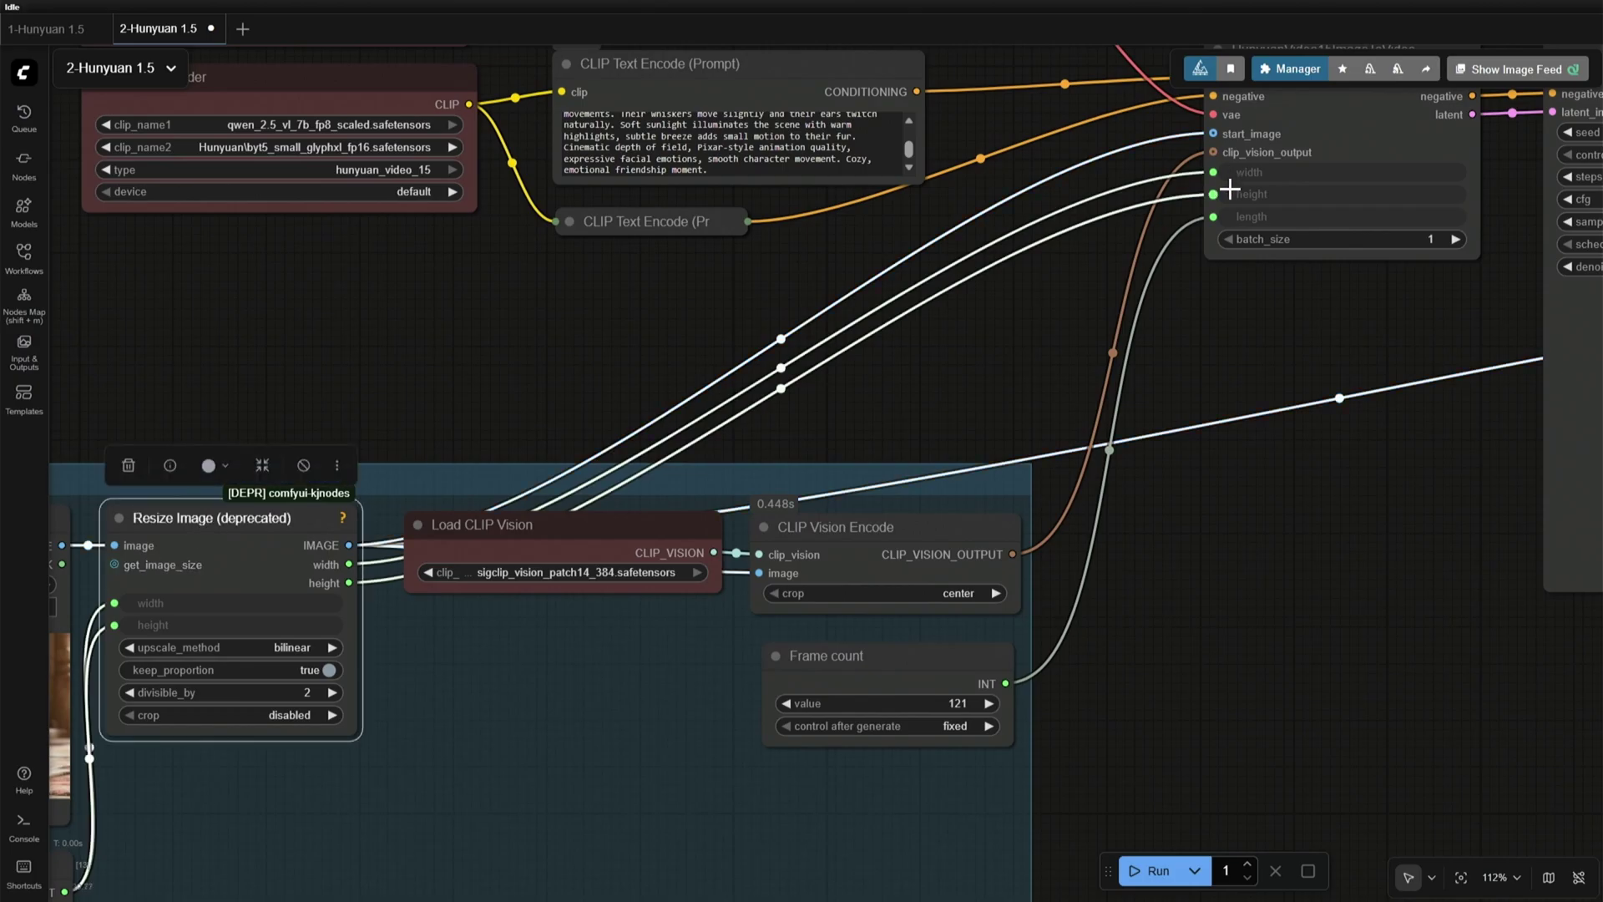
drag(398, 372, 910, 209)
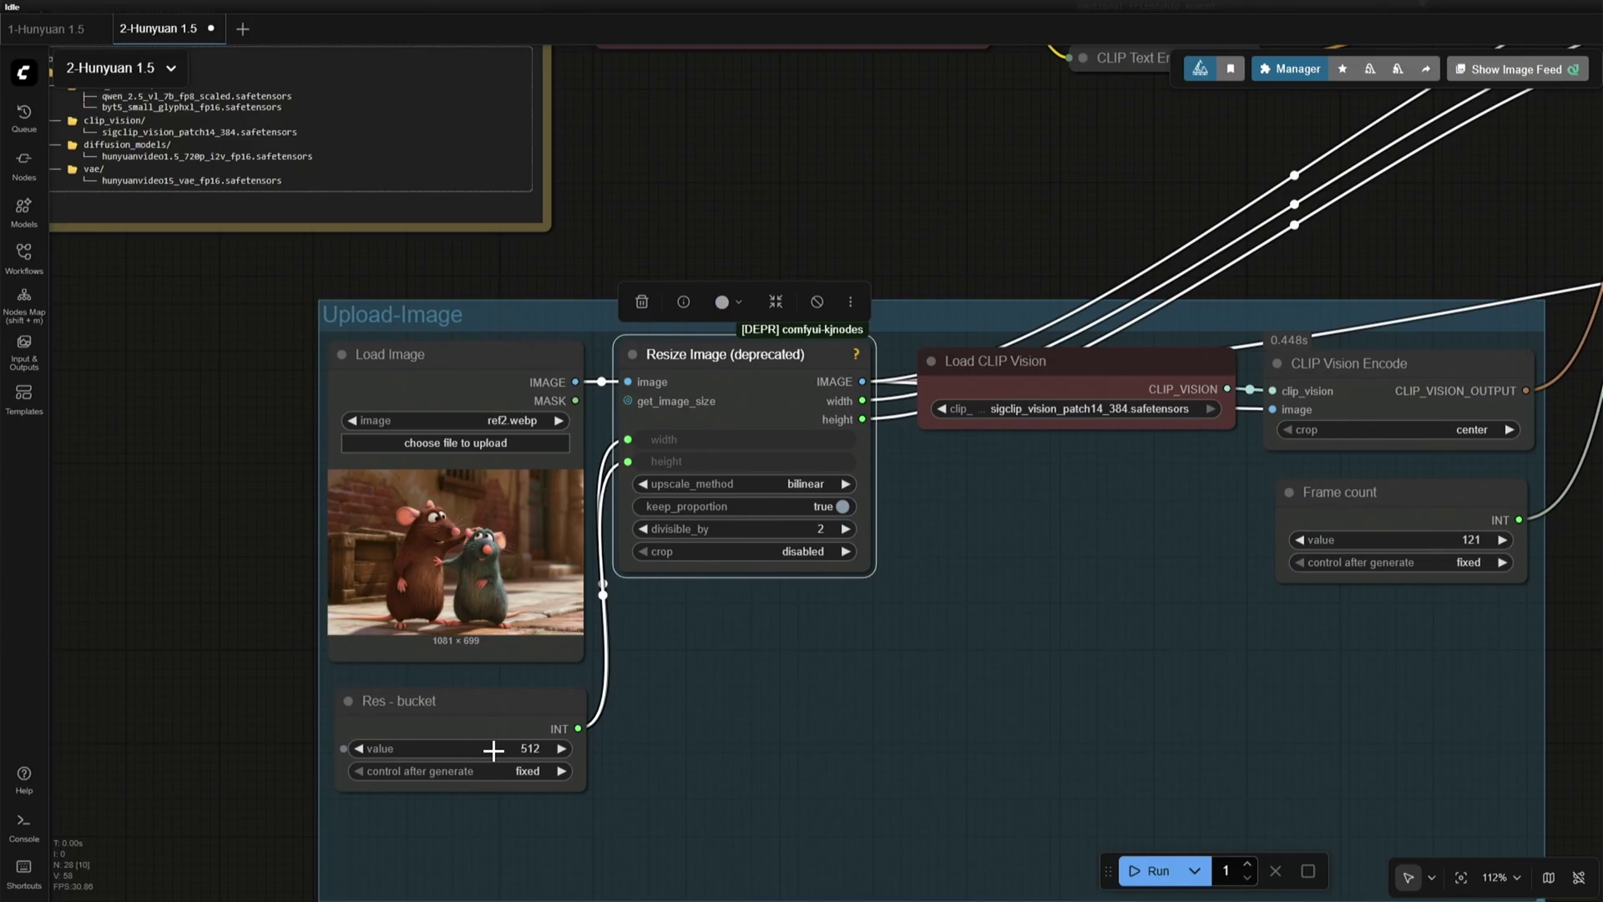
drag(861, 710, 373, 841)
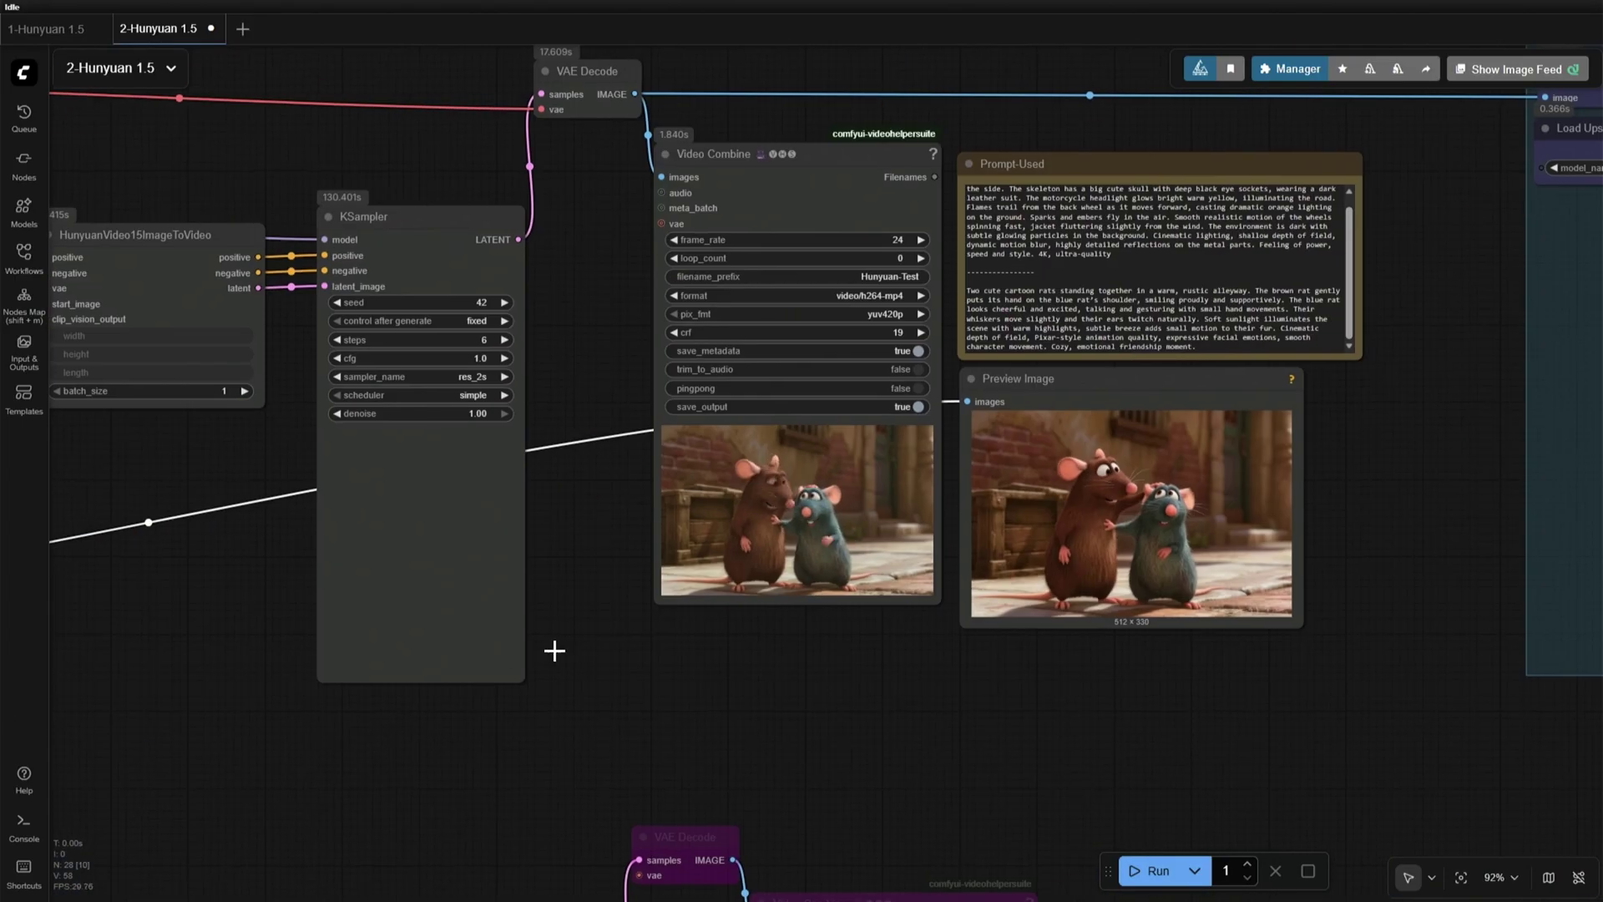
scroll(601, 702, right, 3)
scroll(837, 604, up, 4)
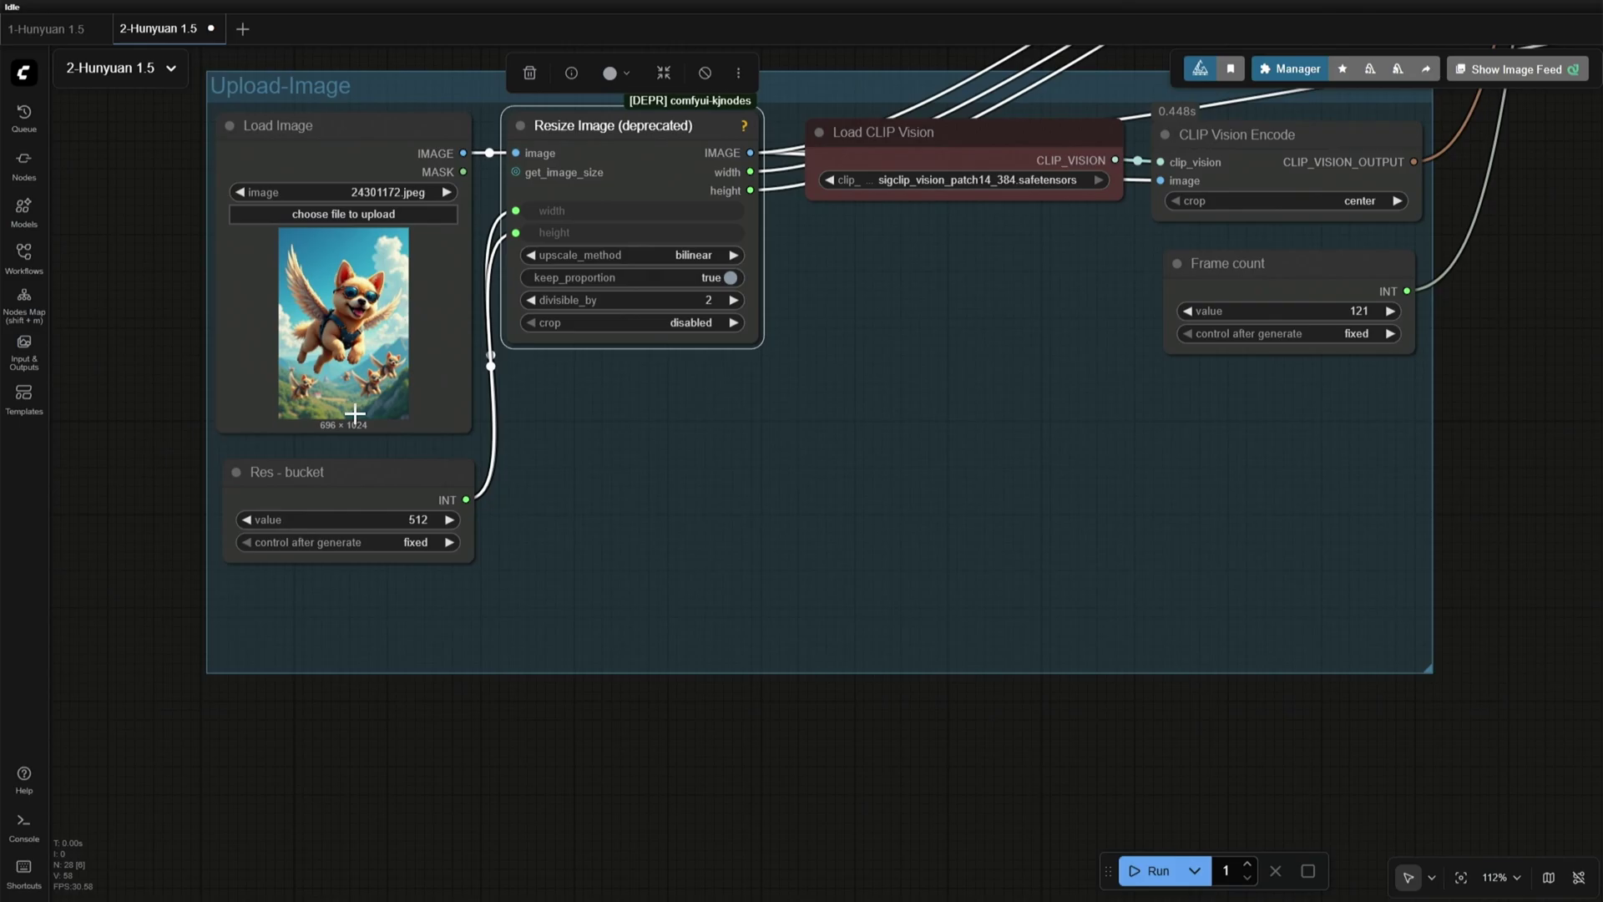
Step: Bypass the KSampler, VAE Decode and first Video Combine nodes following HunyuanVideo15ImageToVideo
drag(700, 519, 669, 666)
scroll(668, 667, down, 6)
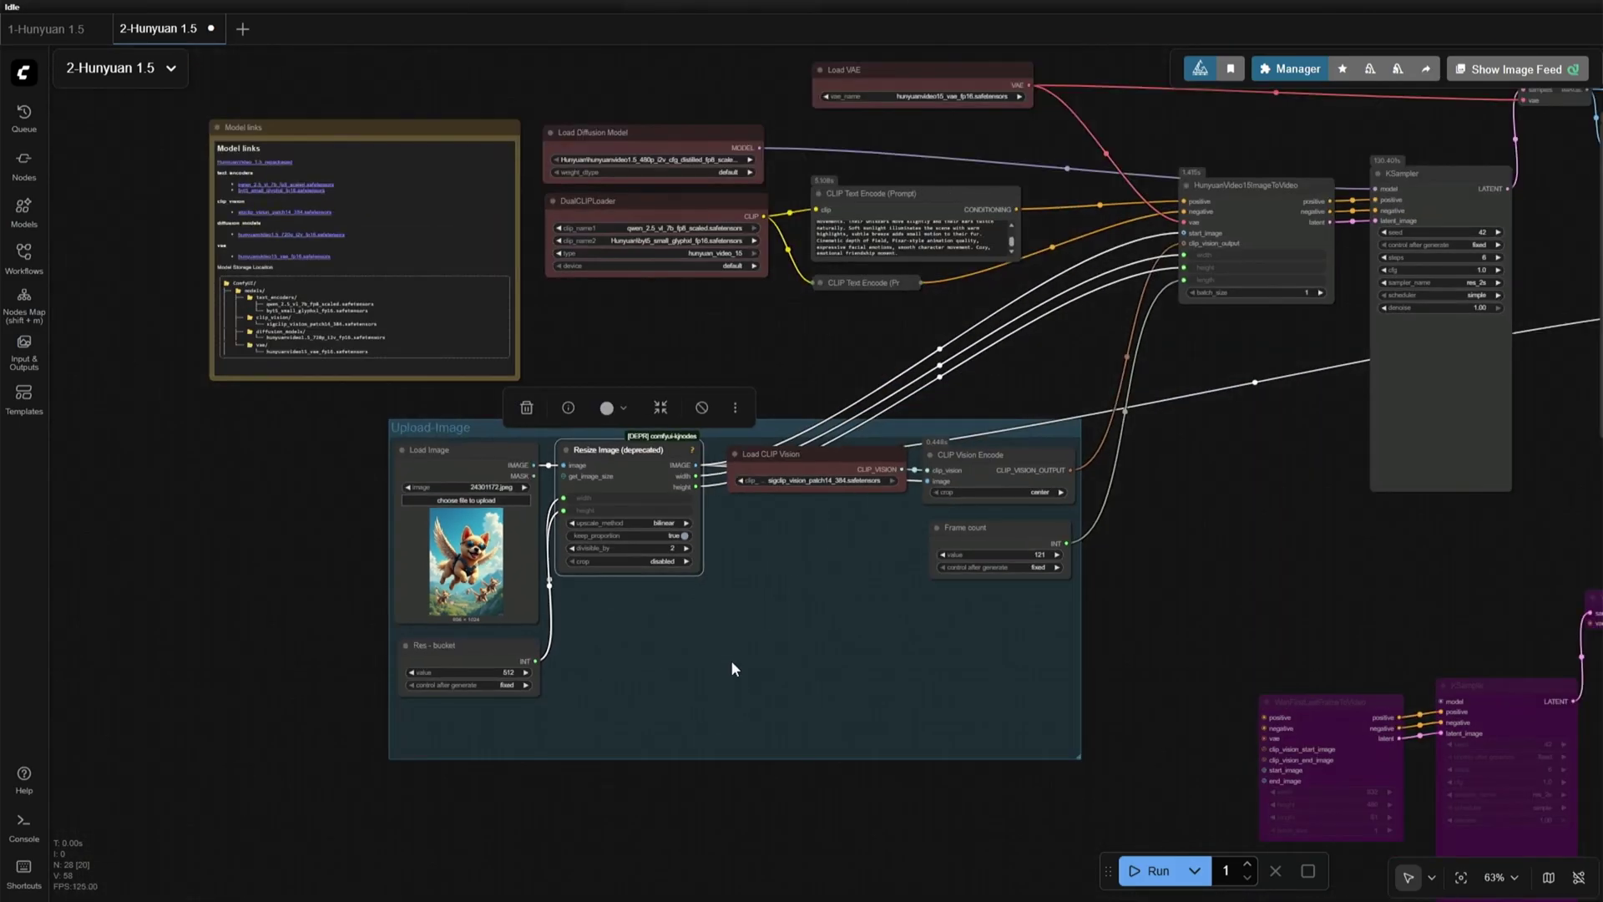
drag(1132, 606, 243, 825)
scroll(243, 825, right, 2)
drag(543, 248, 814, 613)
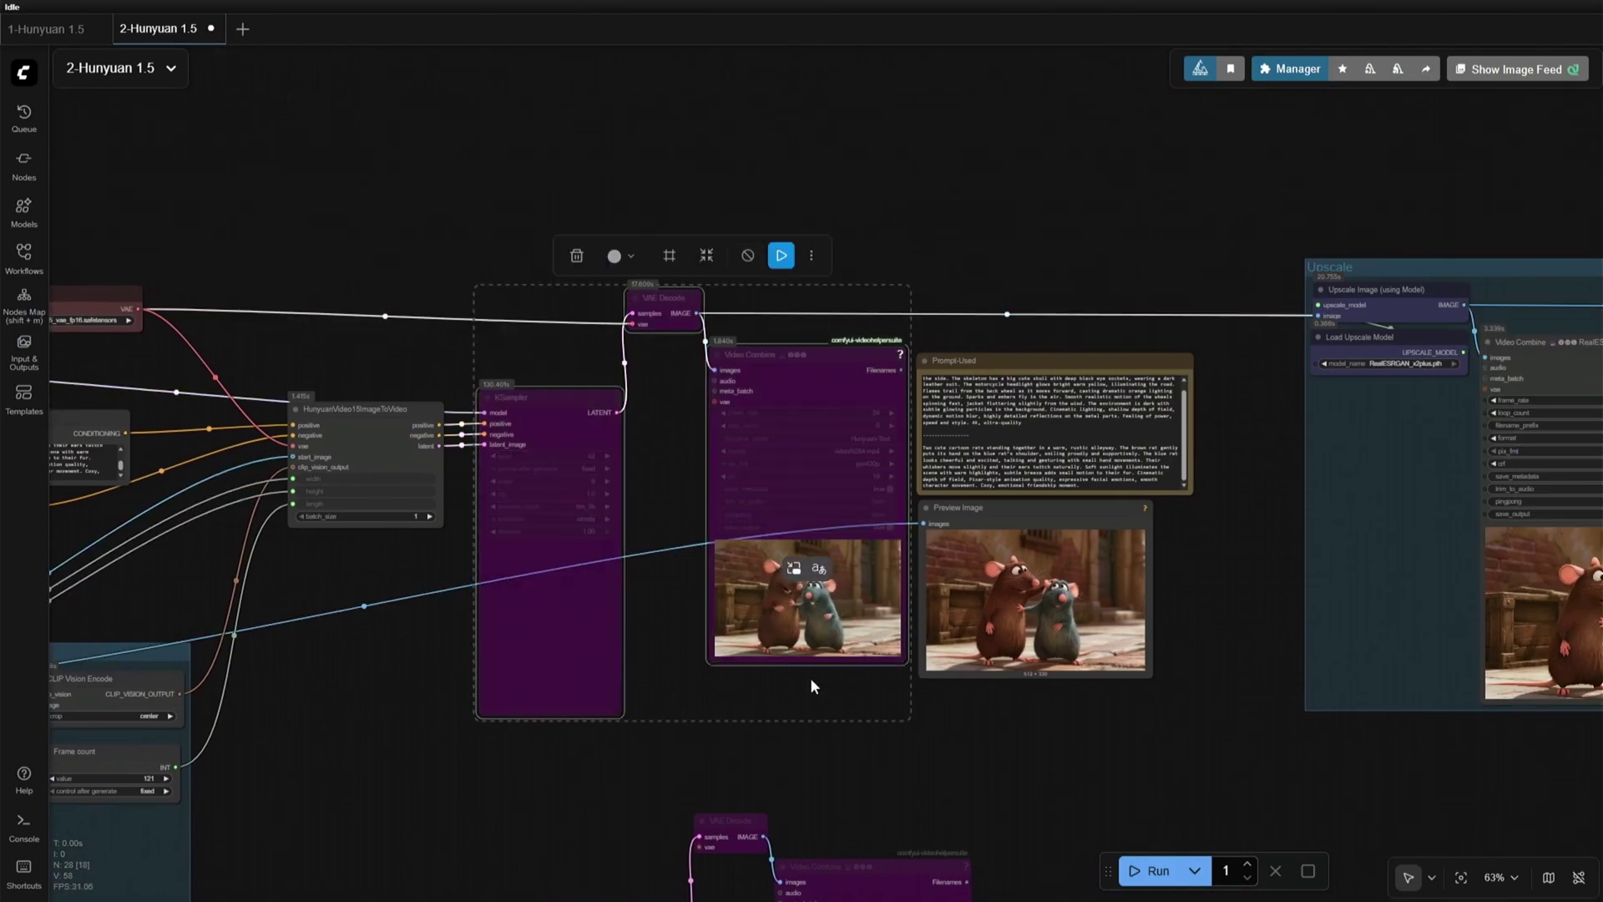
Step: Run the workflow with sampling bypassed and check the resized image's dimensions in the Preview Image node
drag(864, 756, 1532, 625)
drag(1163, 665, 1063, 680)
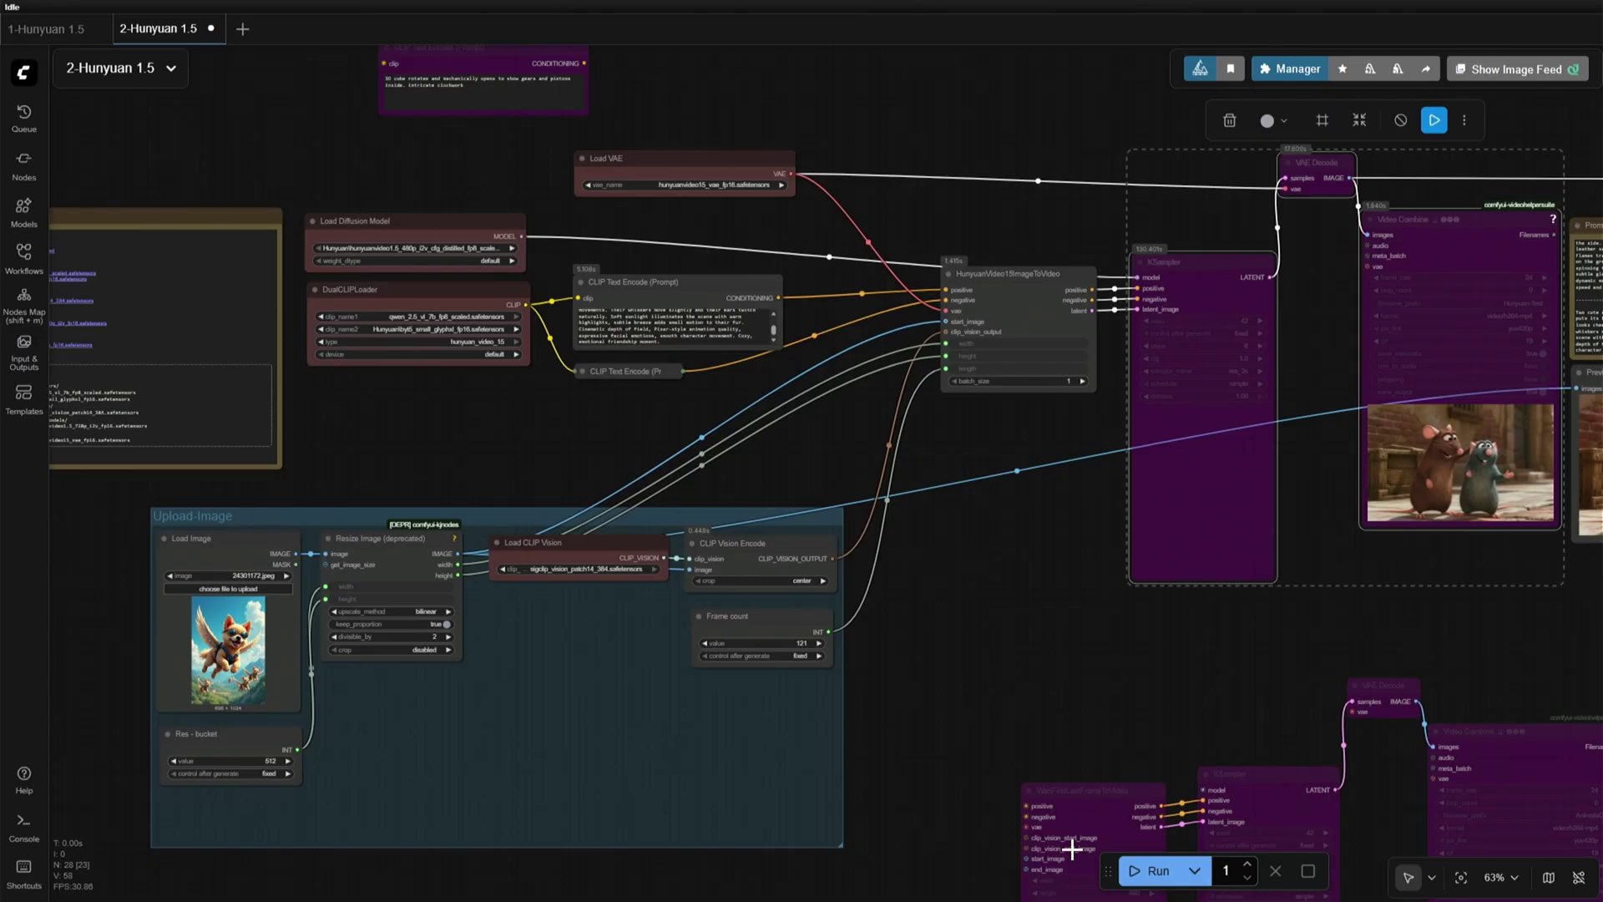
scroll(1044, 679, right, 5)
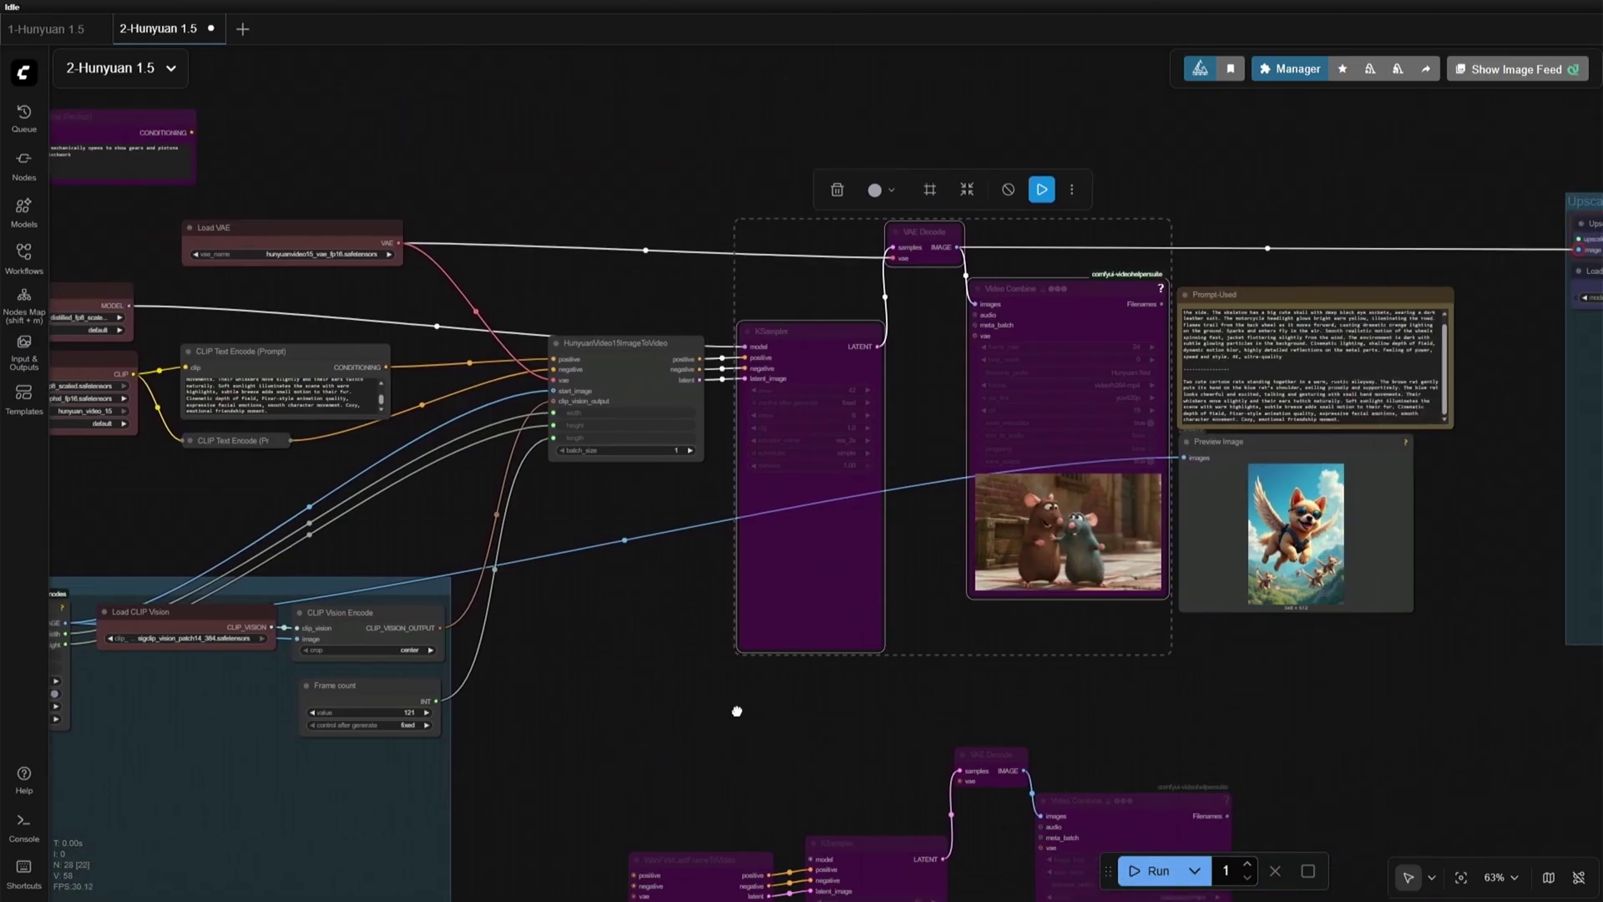
scroll(1249, 664, up, 4)
scroll(1248, 663, up, 3)
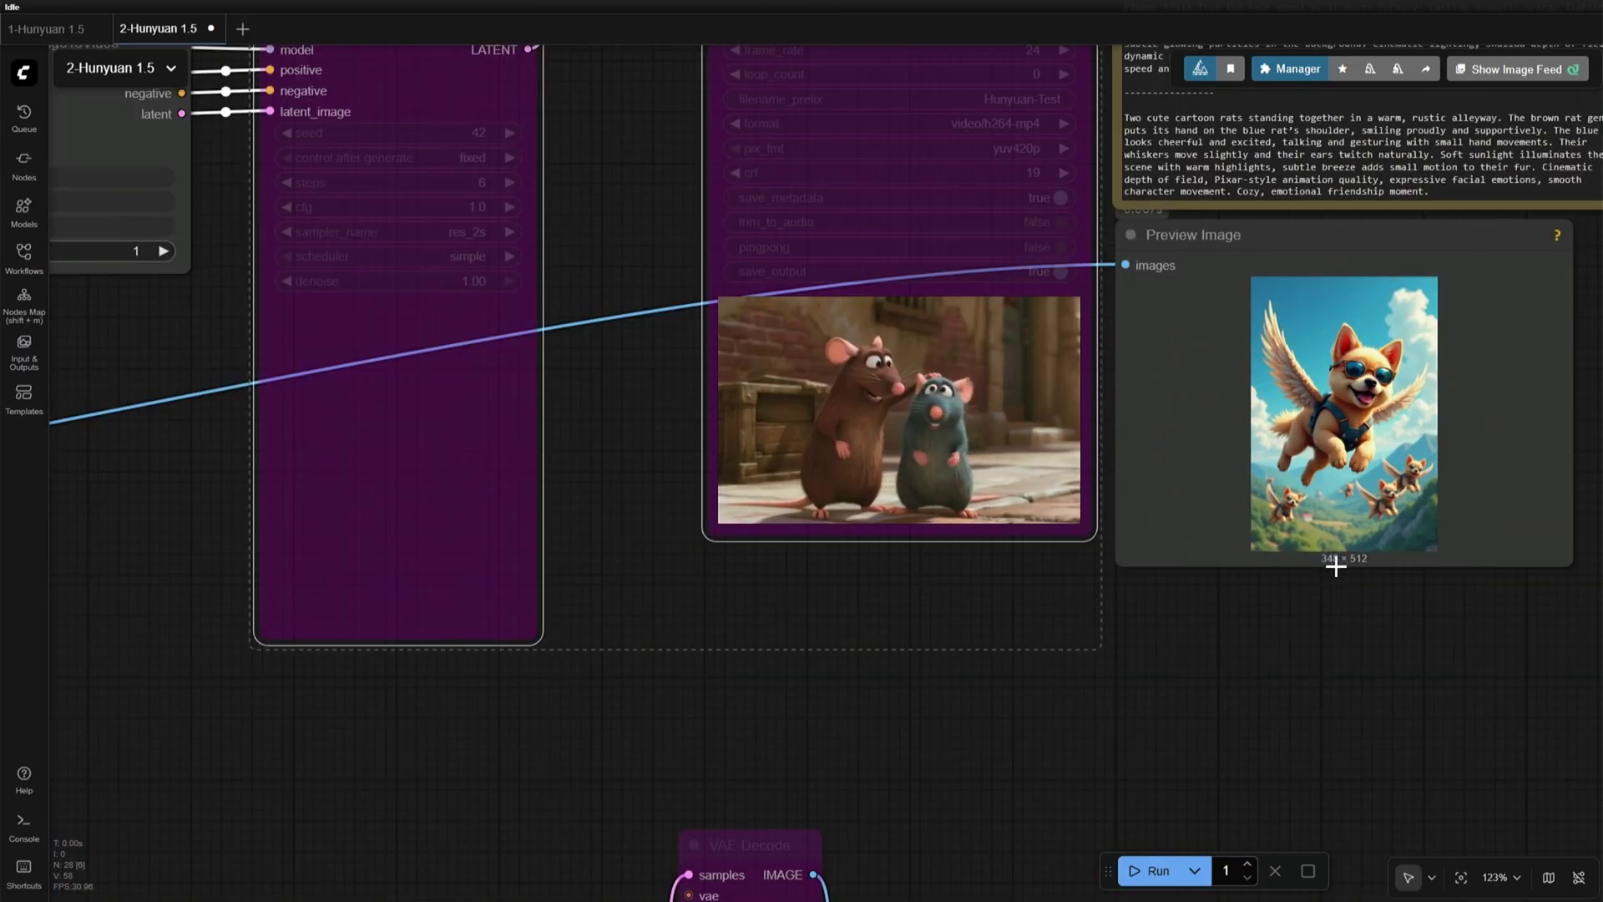
scroll(1185, 717, down, 3)
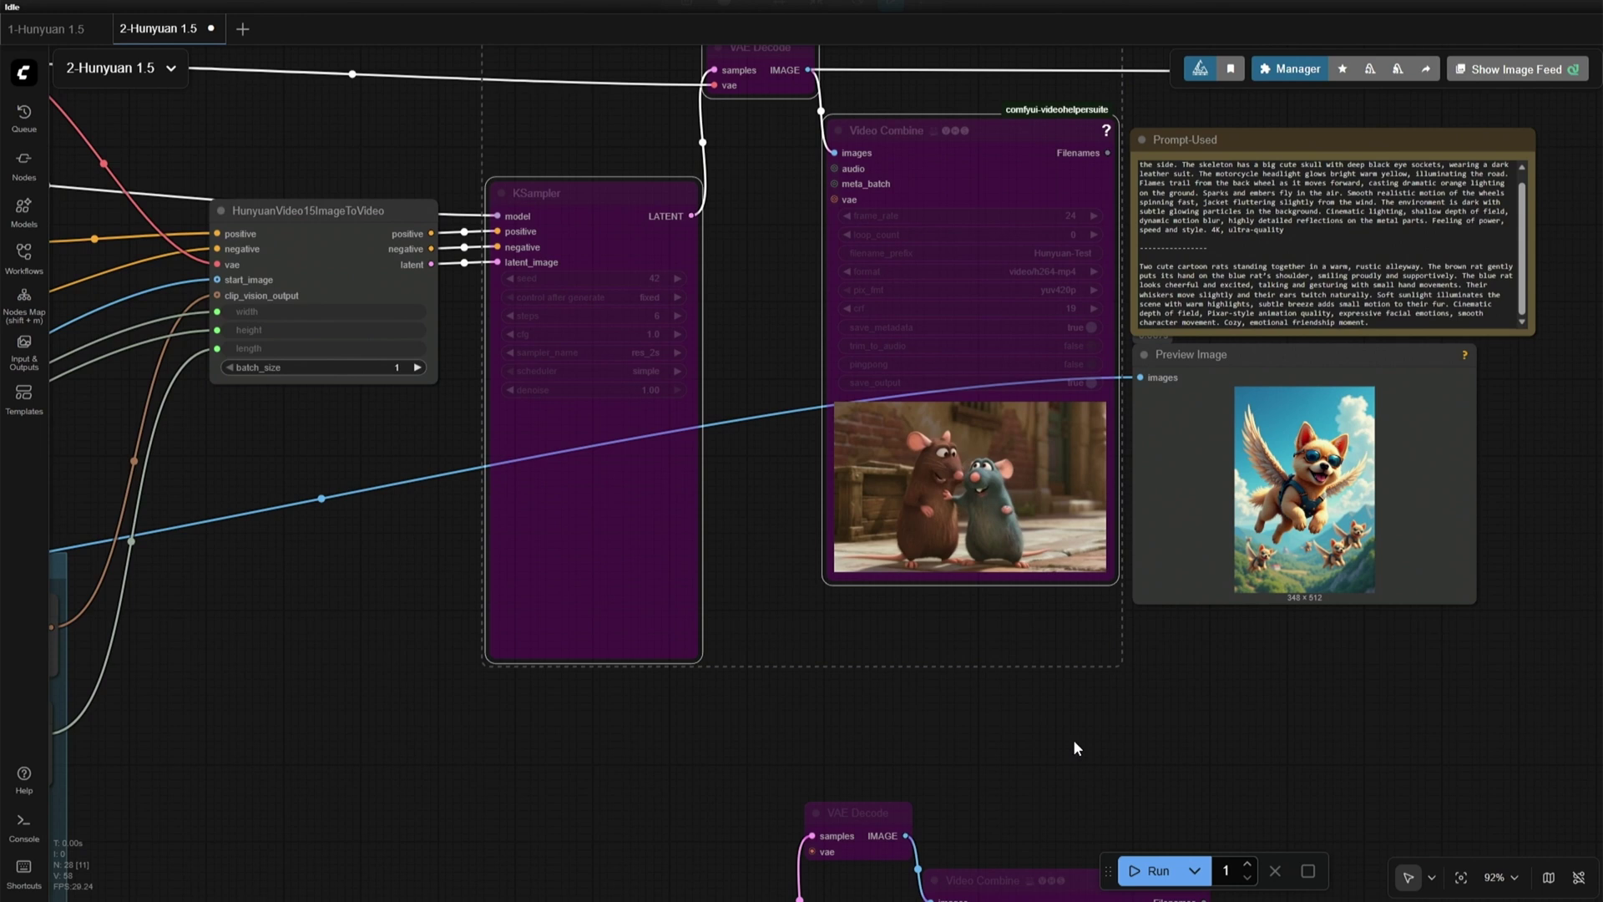
Step: Set the Res - bucket value to 612 and rerun the workflow to check the resized image's dimensions in the preview
drag(344, 763, 1299, 641)
drag(626, 746, 1034, 691)
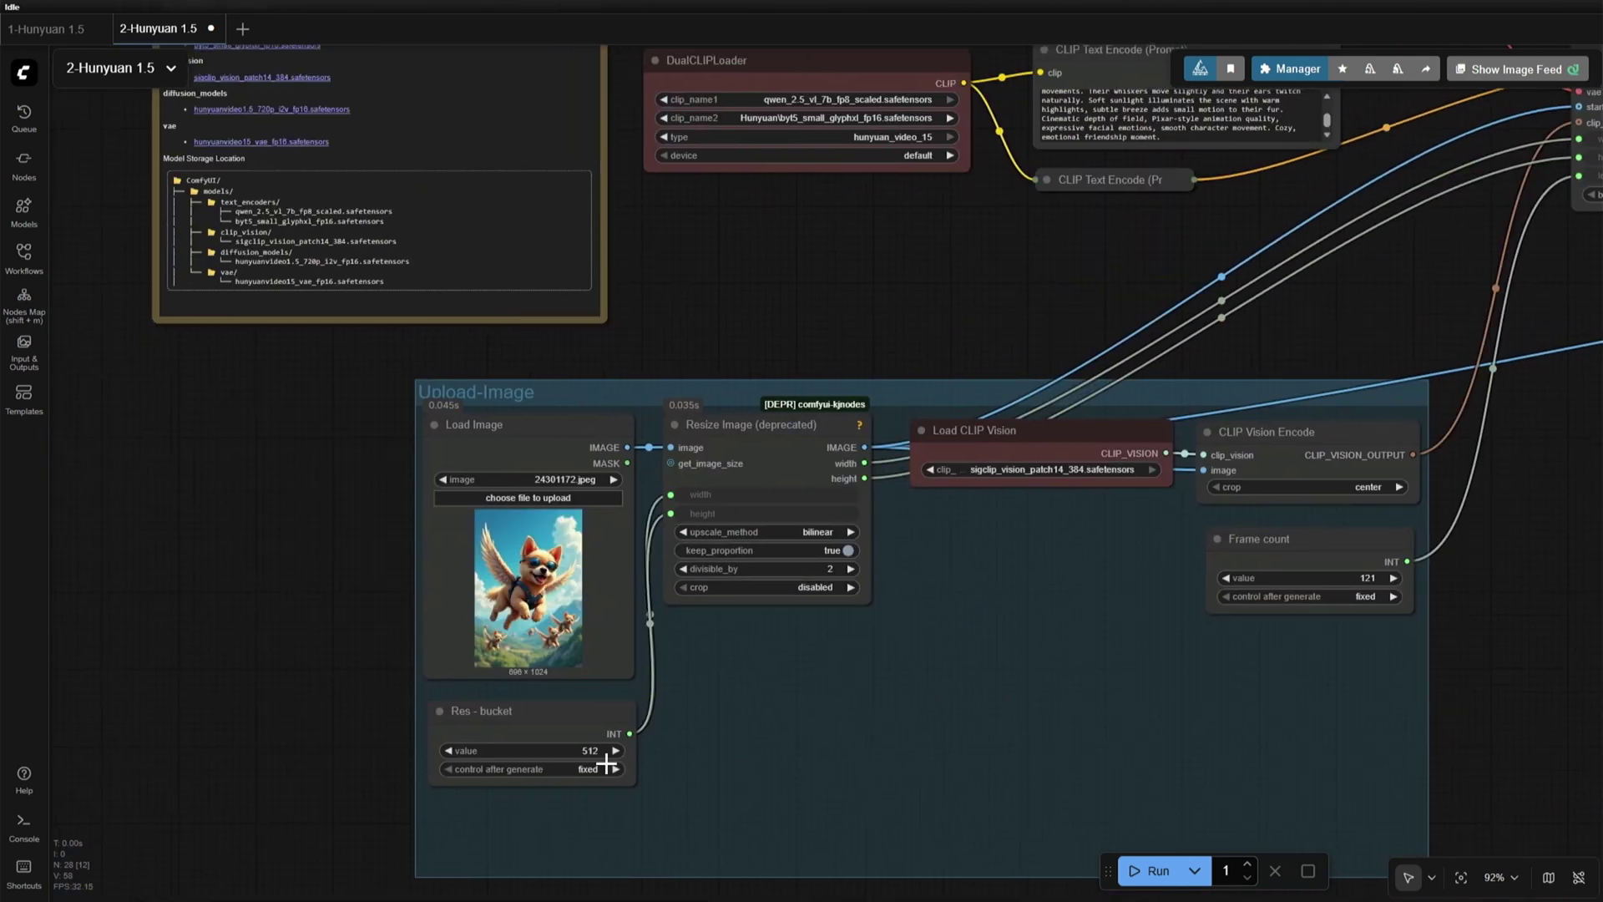
scroll(608, 763, up, 4)
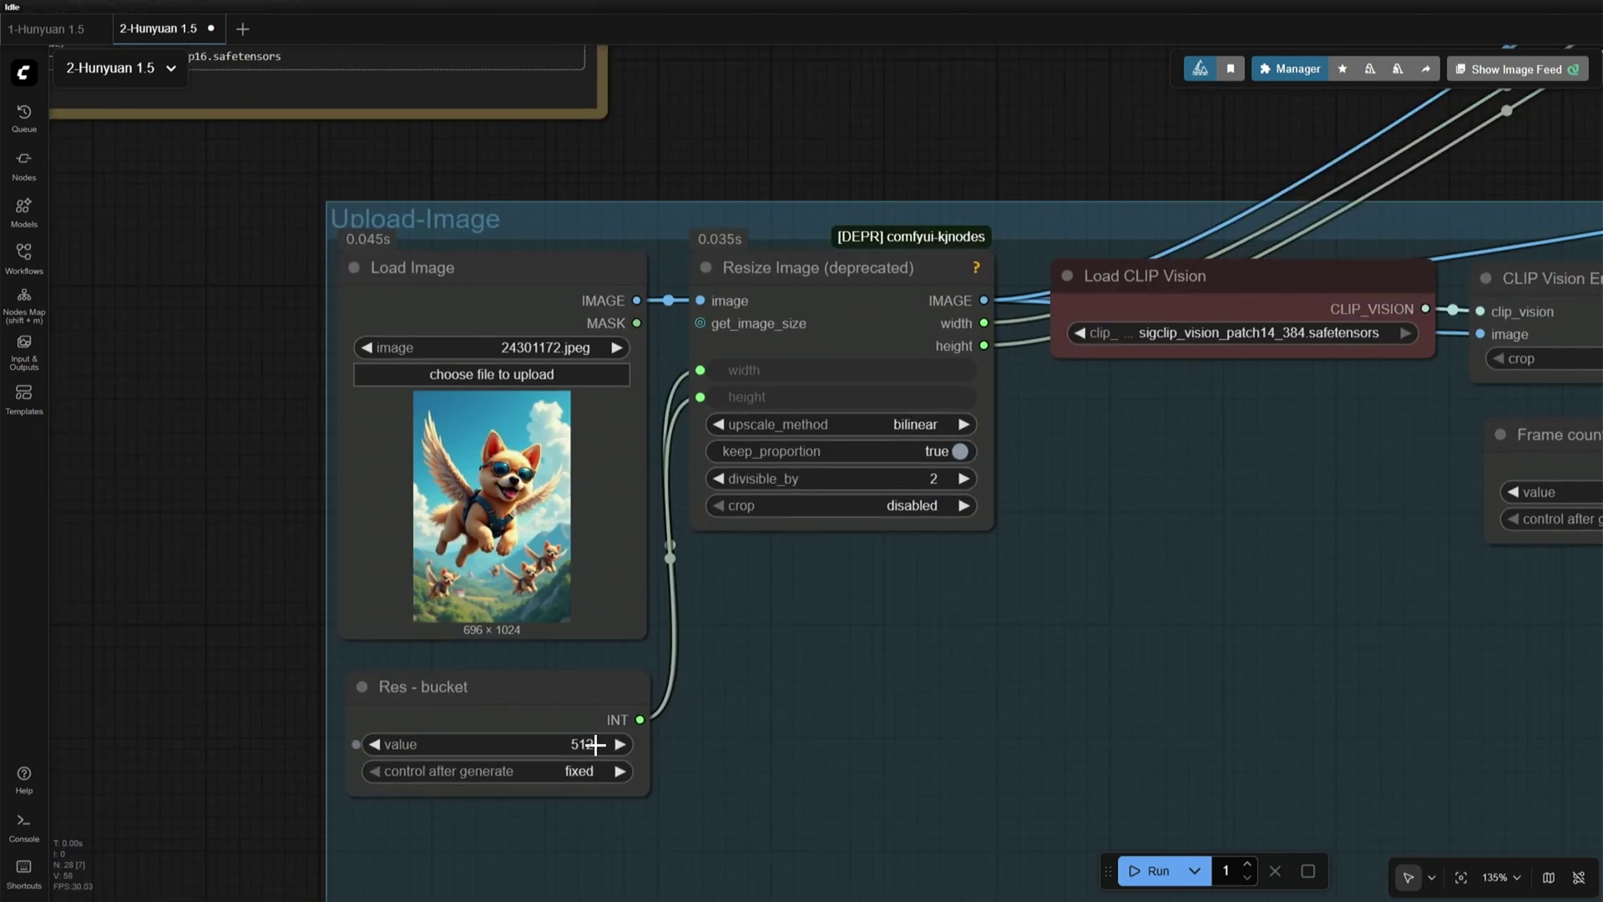
click(595, 744)
text(612)
key(Return)
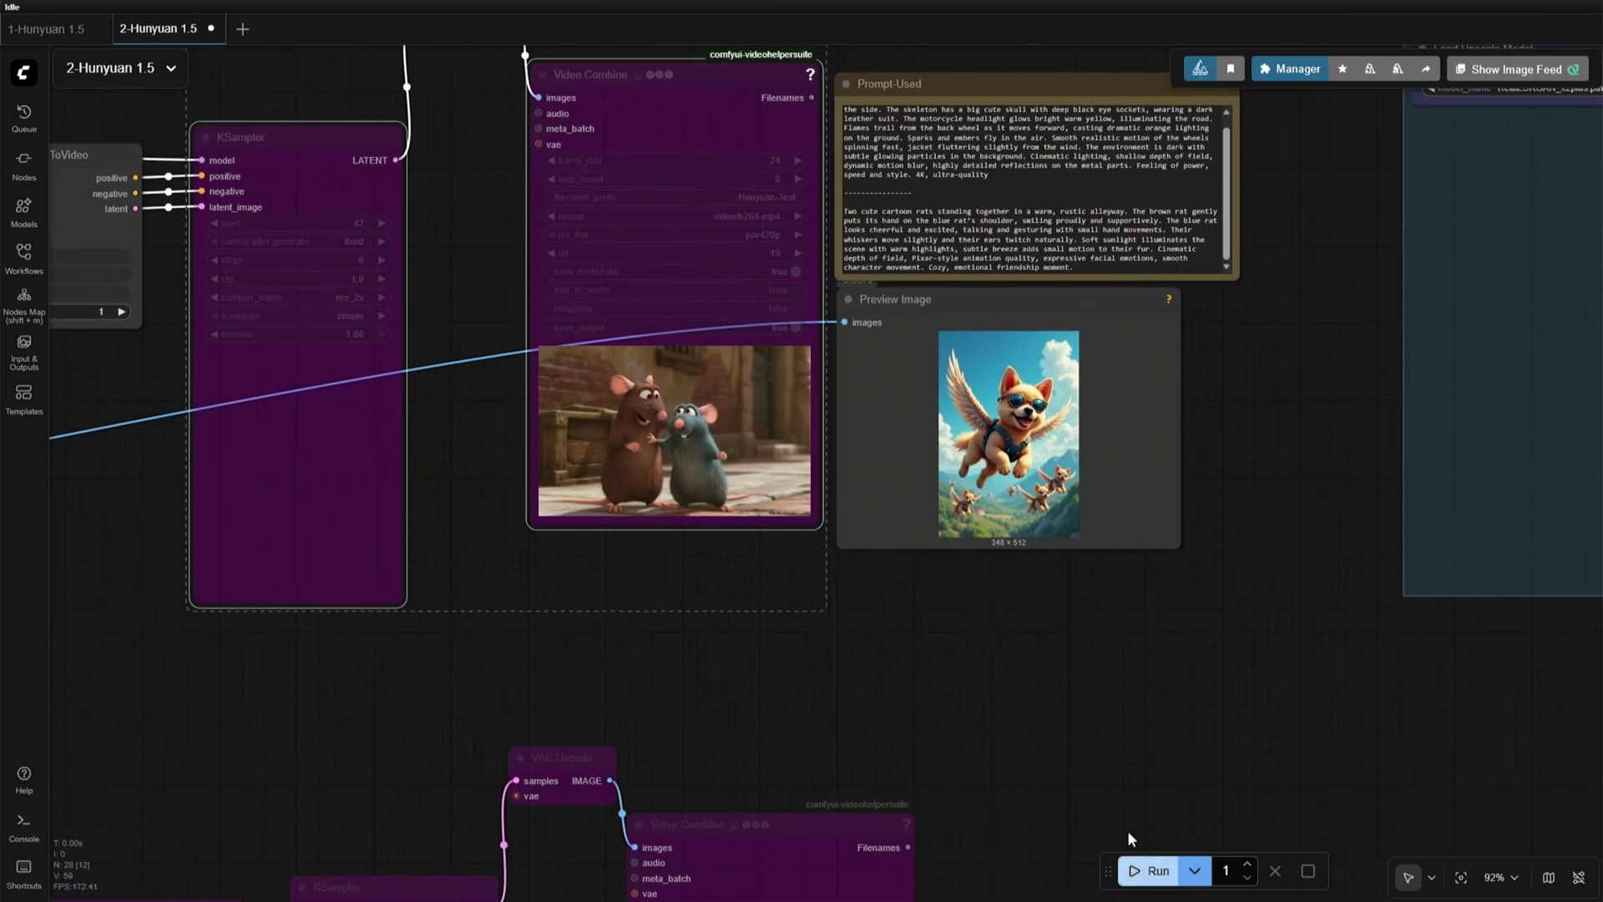
scroll(1009, 558, up, 4)
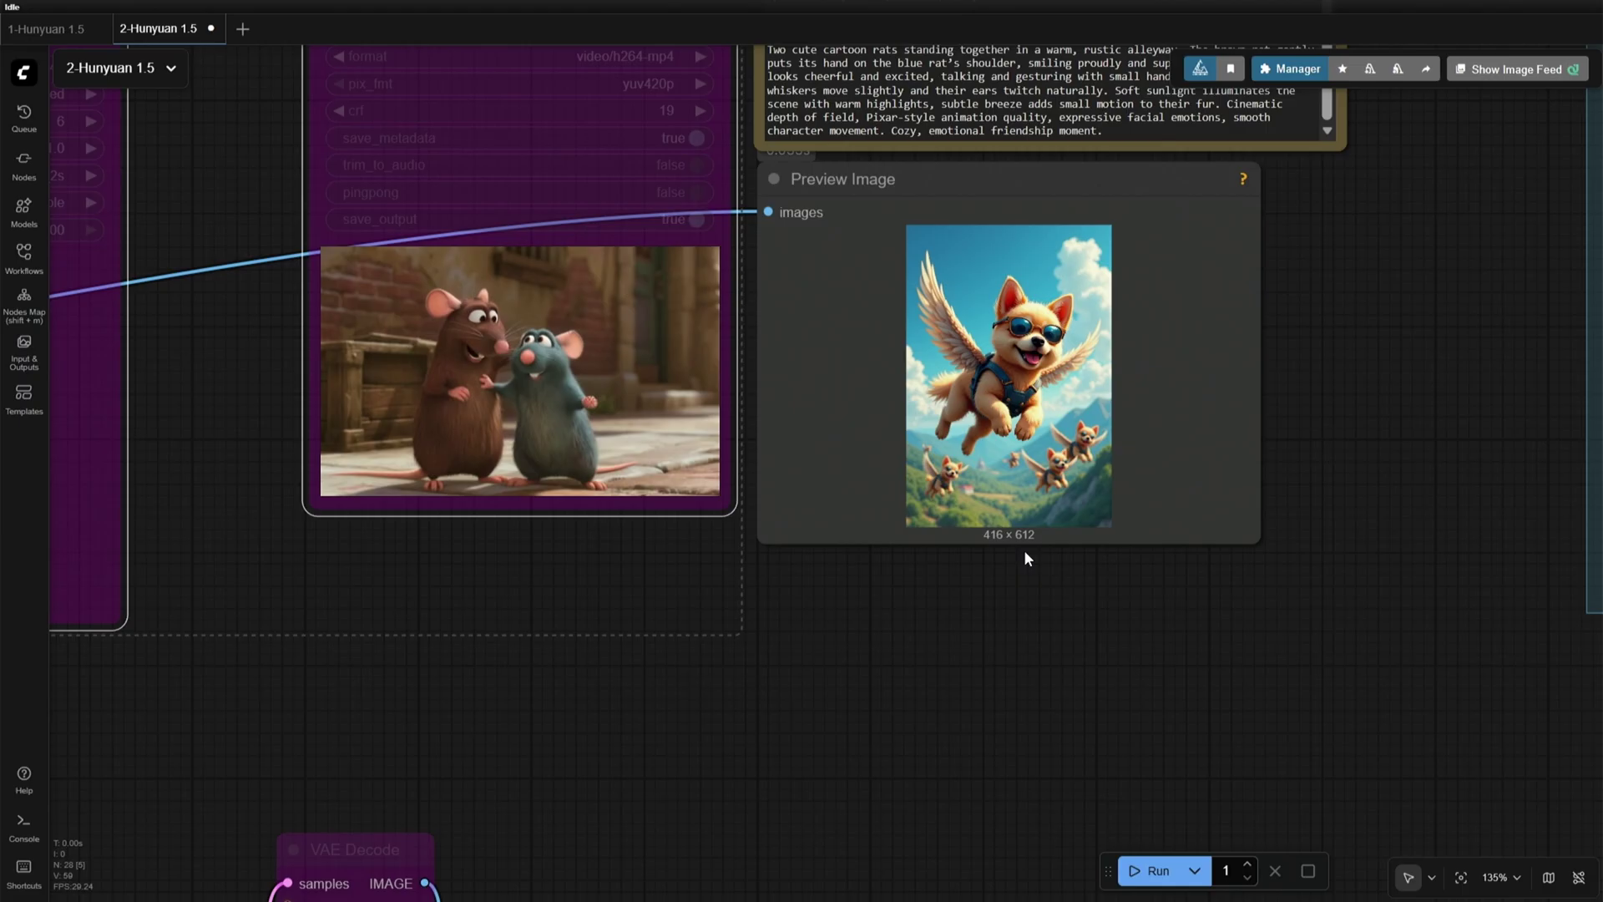
scroll(1023, 550, down, 3)
Step: Set the Res - bucket value in the Upload-Image group back to 512
drag(877, 745, 1587, 733)
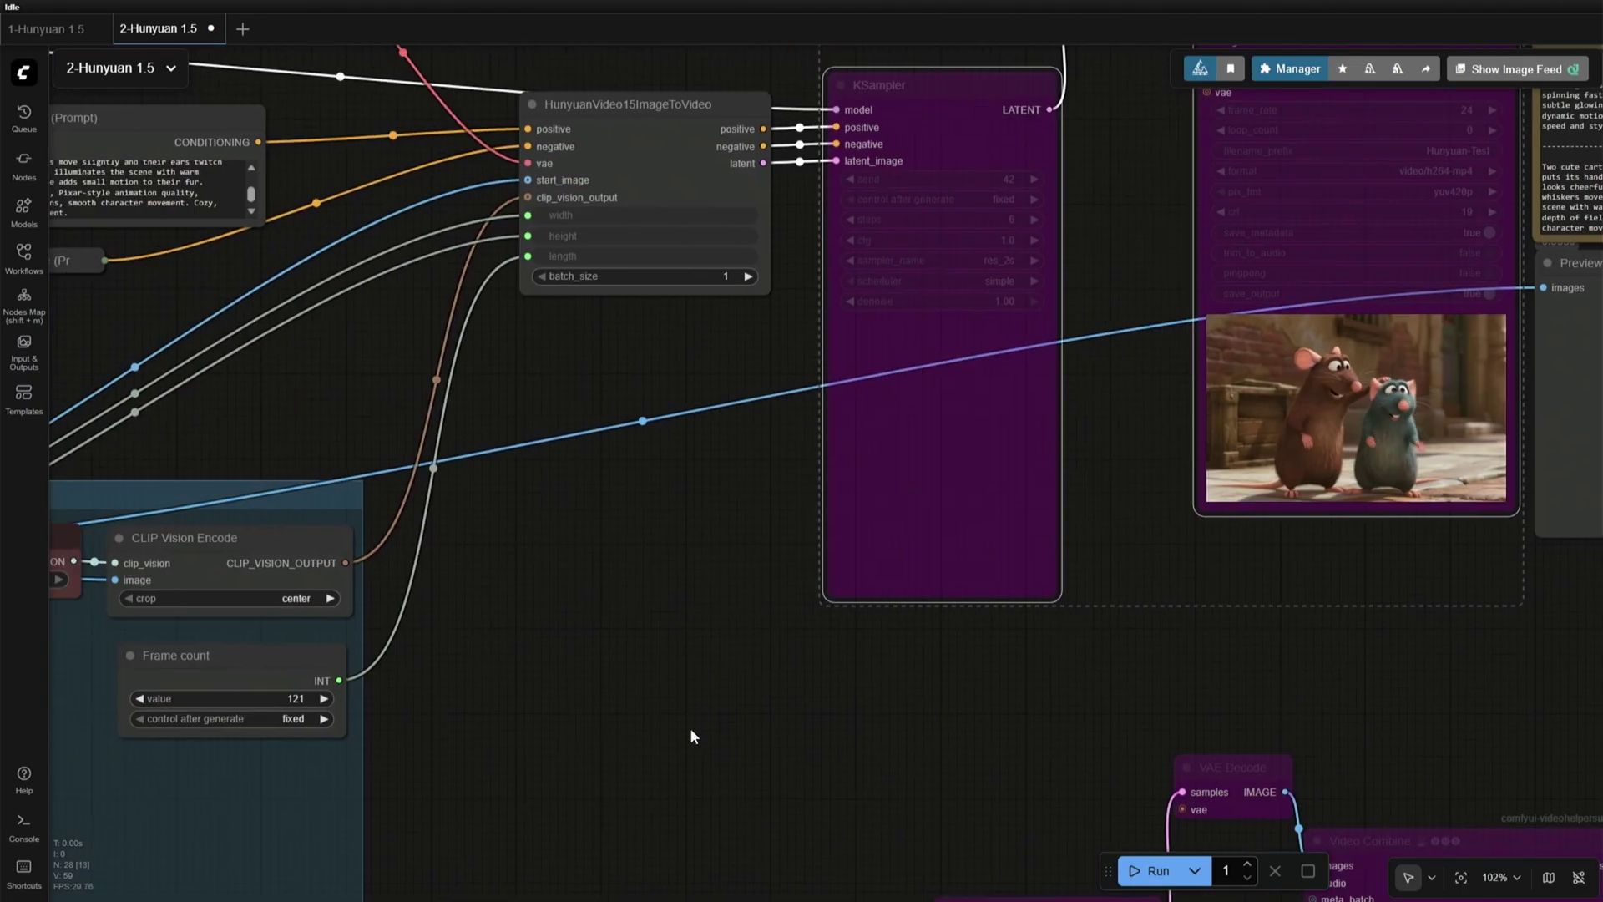
drag(337, 801, 1217, 788)
scroll(678, 810, up, 1)
drag(679, 810, 1034, 674)
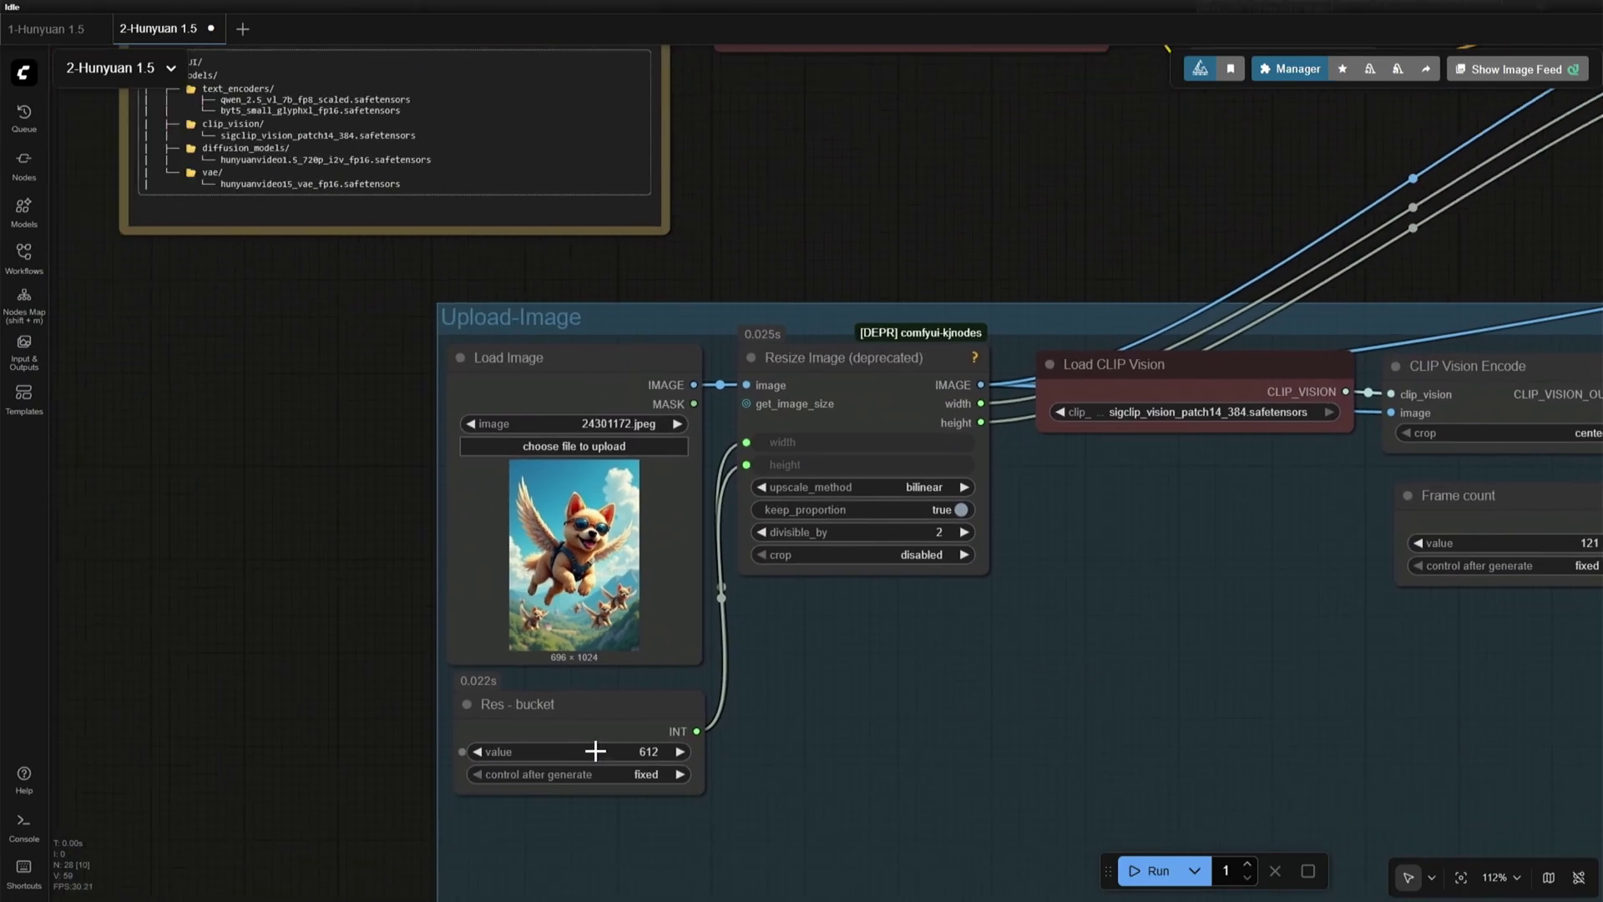
click(596, 750)
text(512)
key(Return)
Step: Rerun the workflow to refresh the Preview Image node and check the resized image's dimensions
scroll(994, 725, down, 2)
drag(1069, 722, 65, 717)
drag(1175, 648, 368, 740)
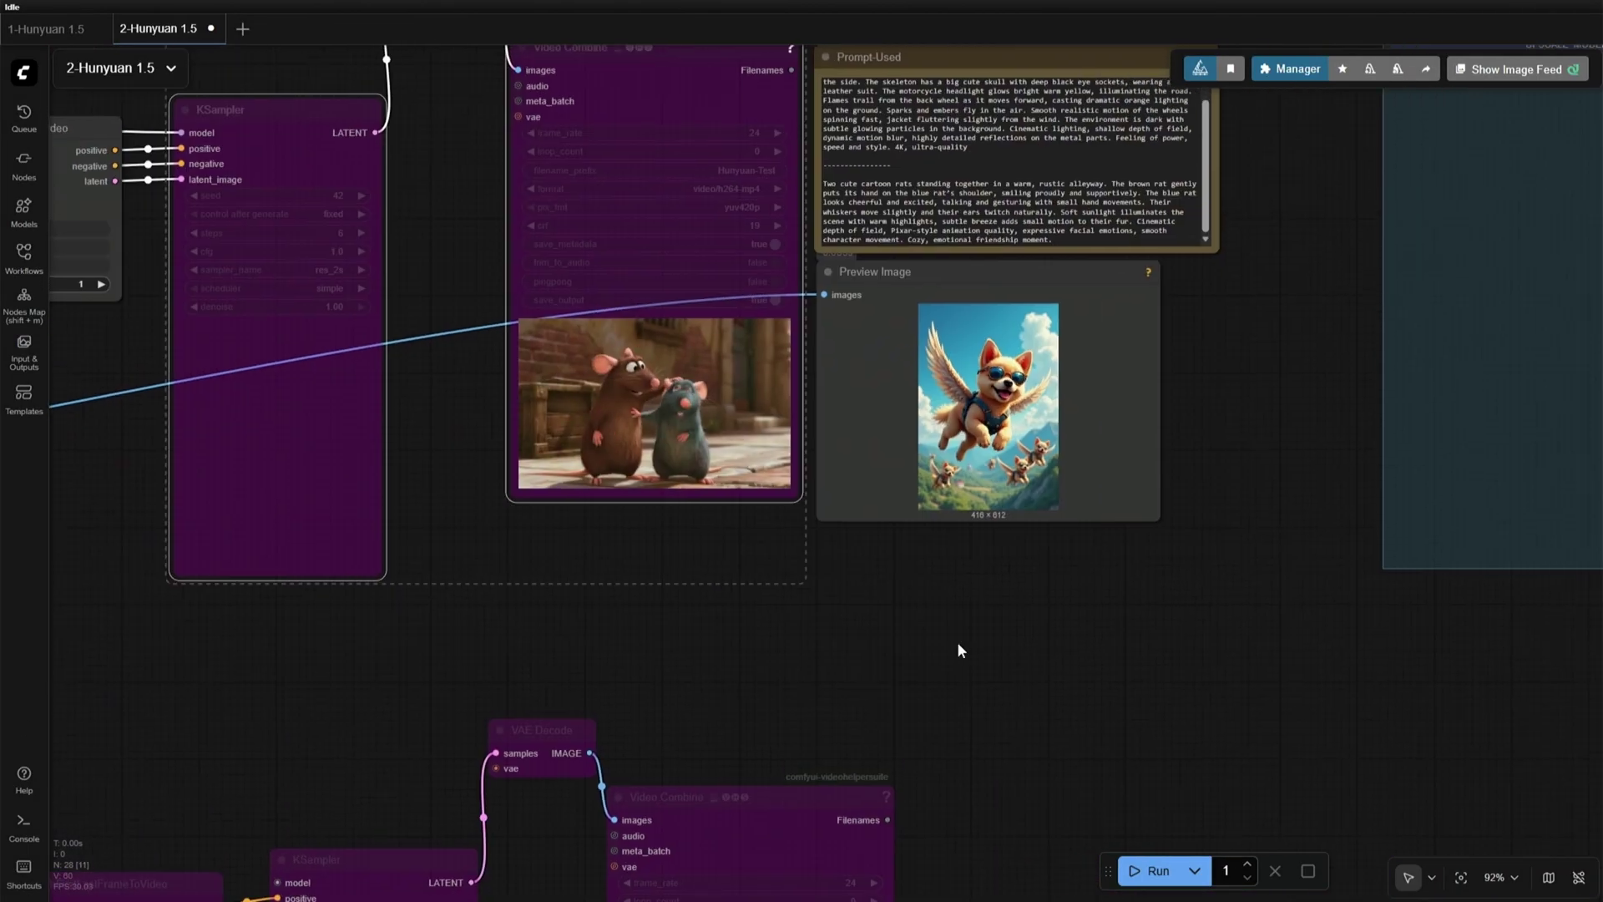
drag(957, 641, 840, 704)
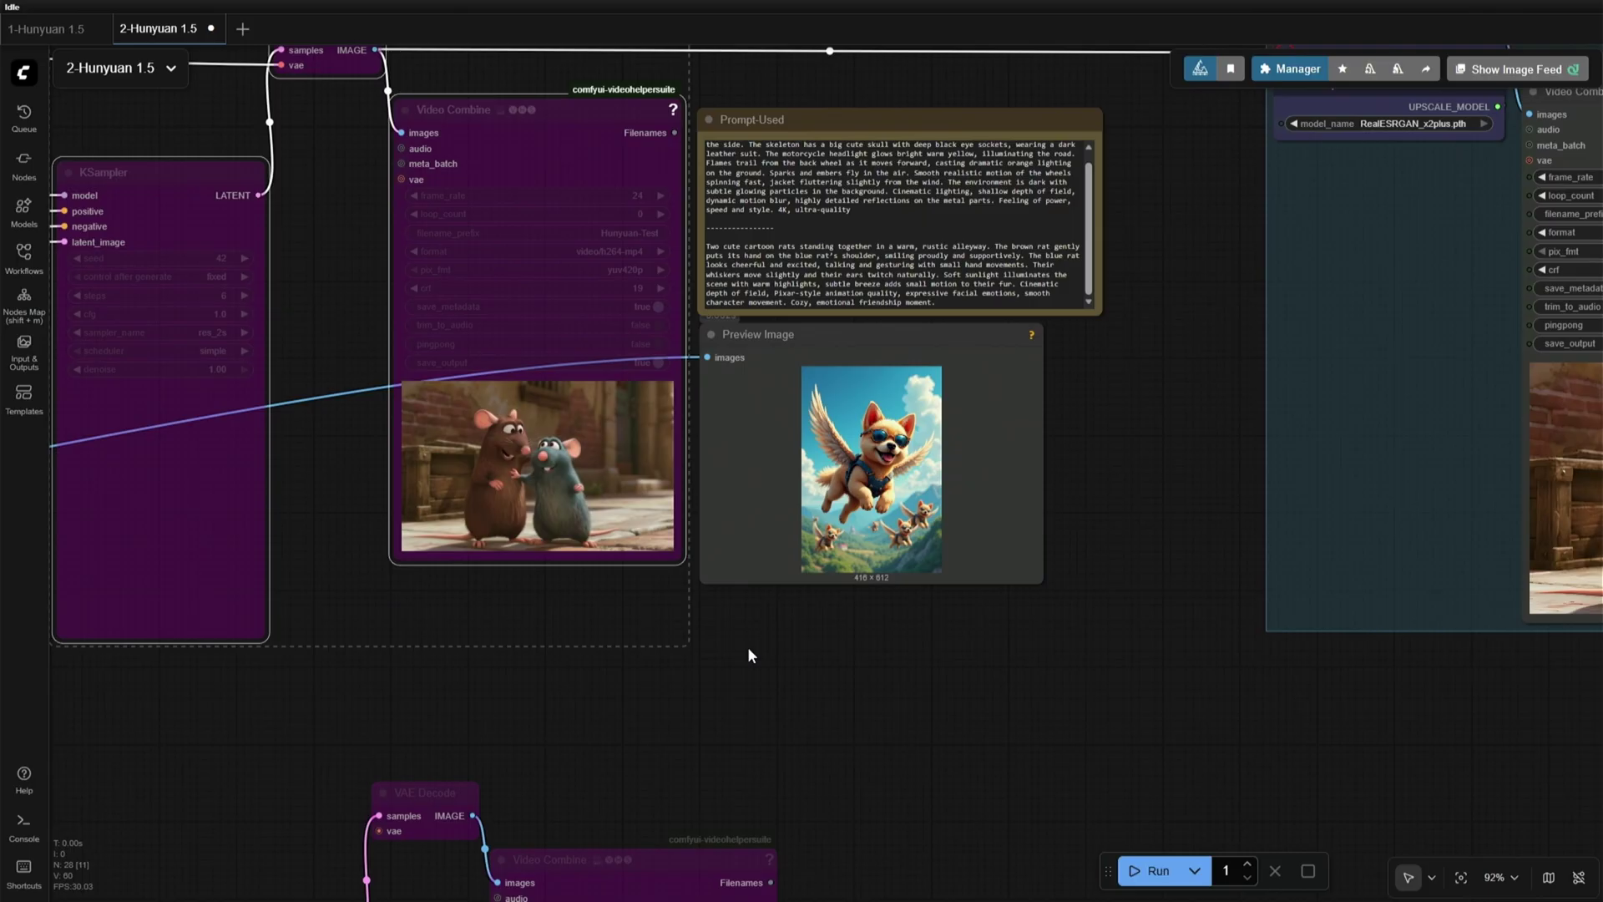
scroll(749, 646, up, 1)
drag(779, 650, 819, 784)
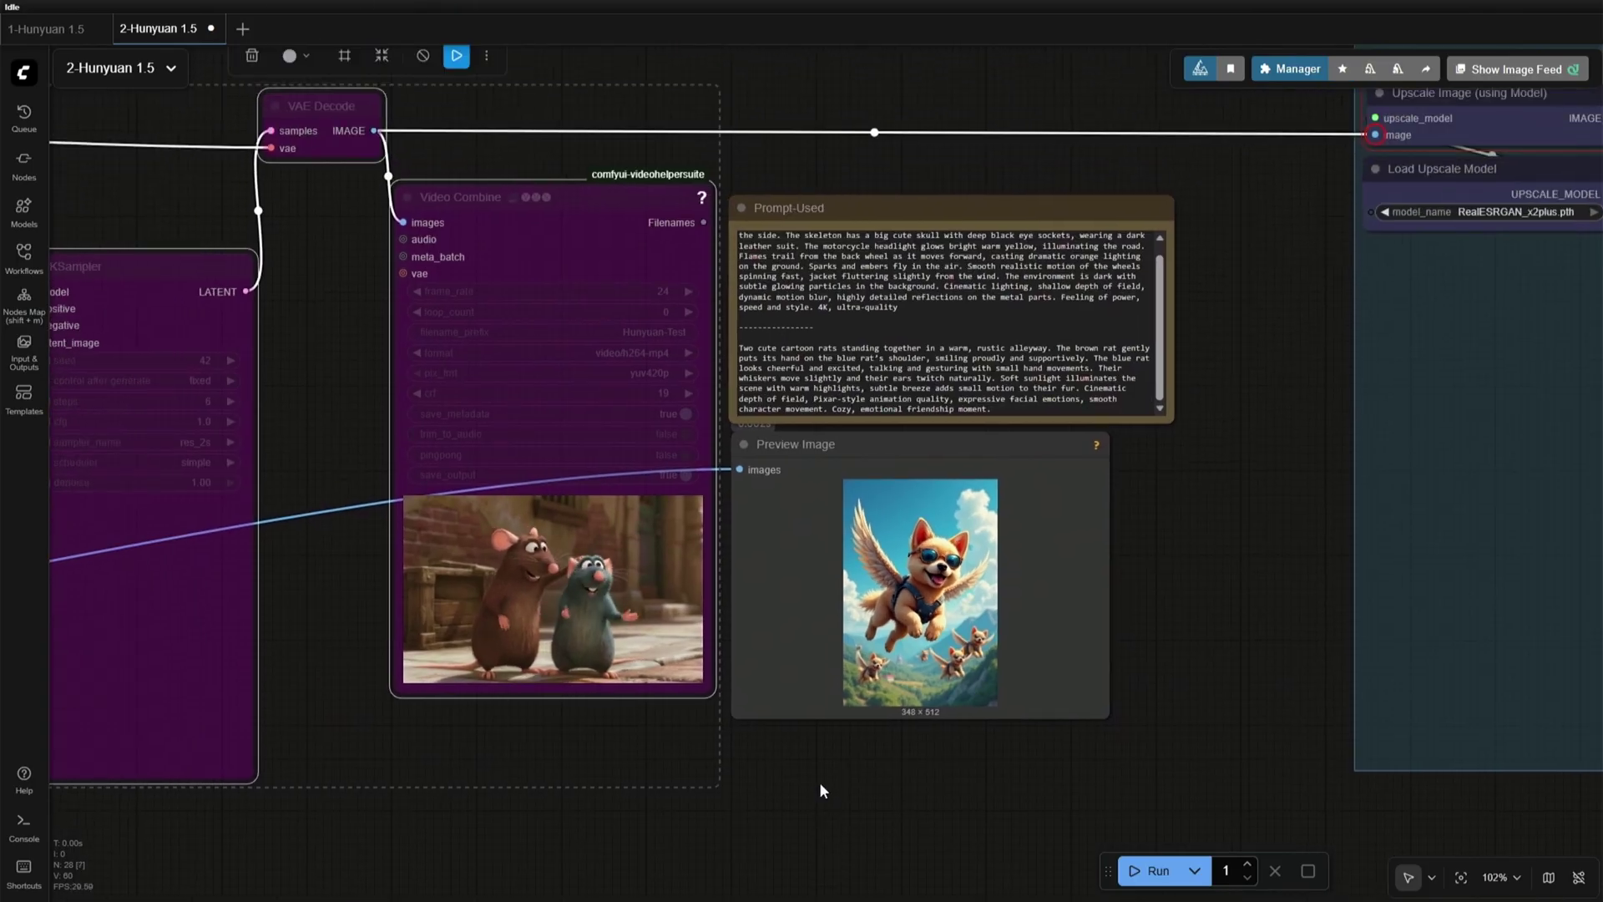
Step: Re-enable the bypassed KSampler, VAE Decode and Video Combine nodes
scroll(819, 782, down, 3)
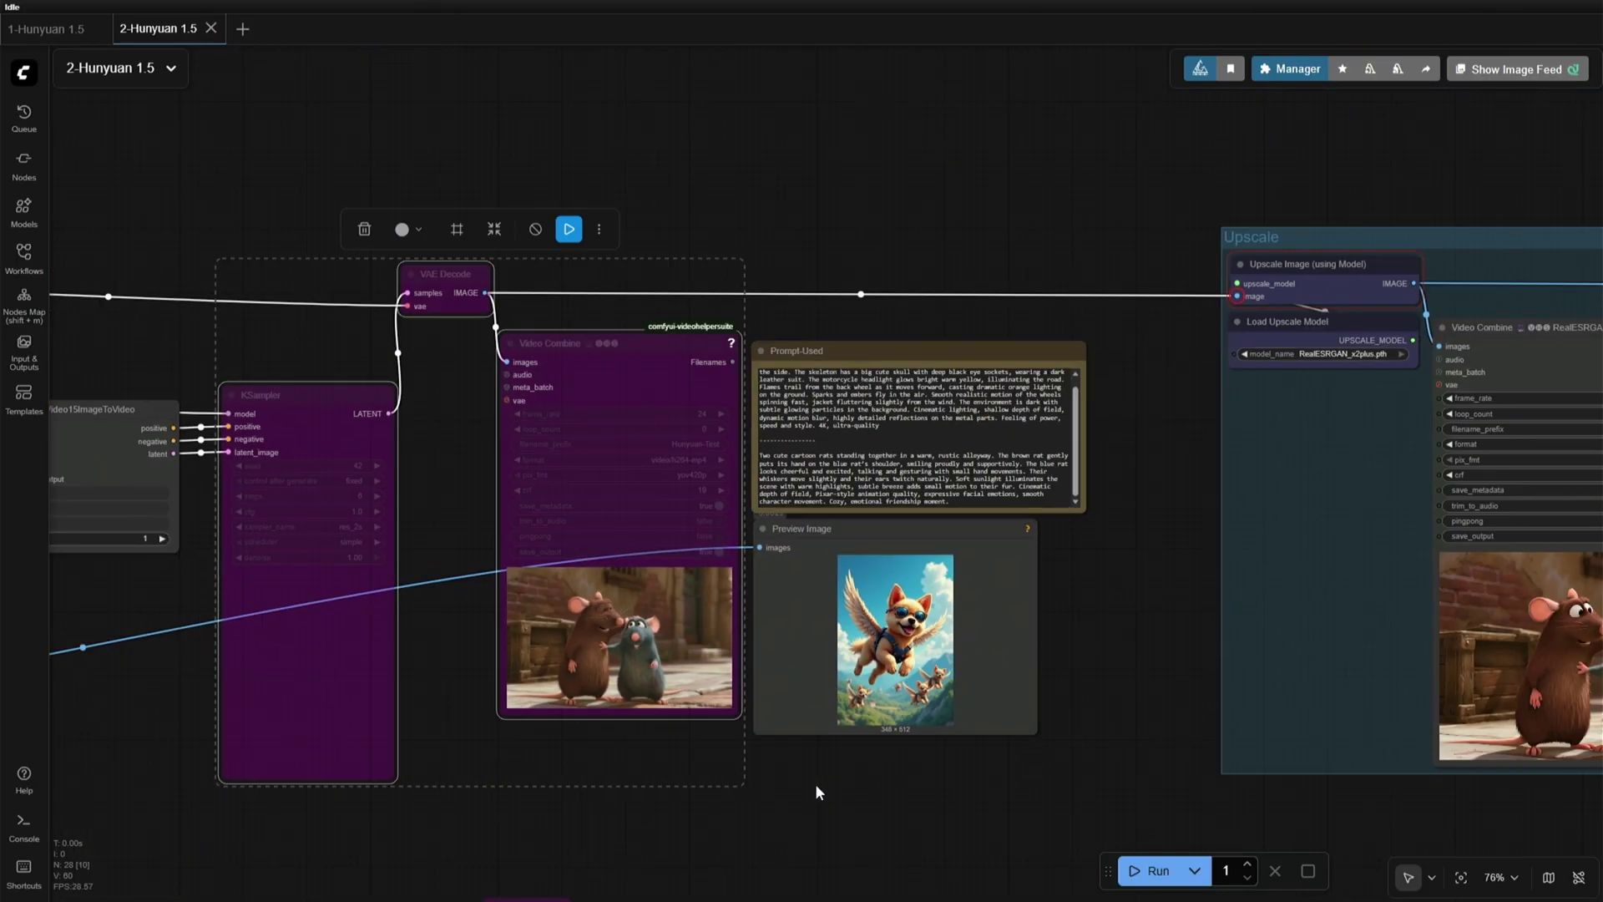
drag(267, 243, 610, 501)
click(536, 230)
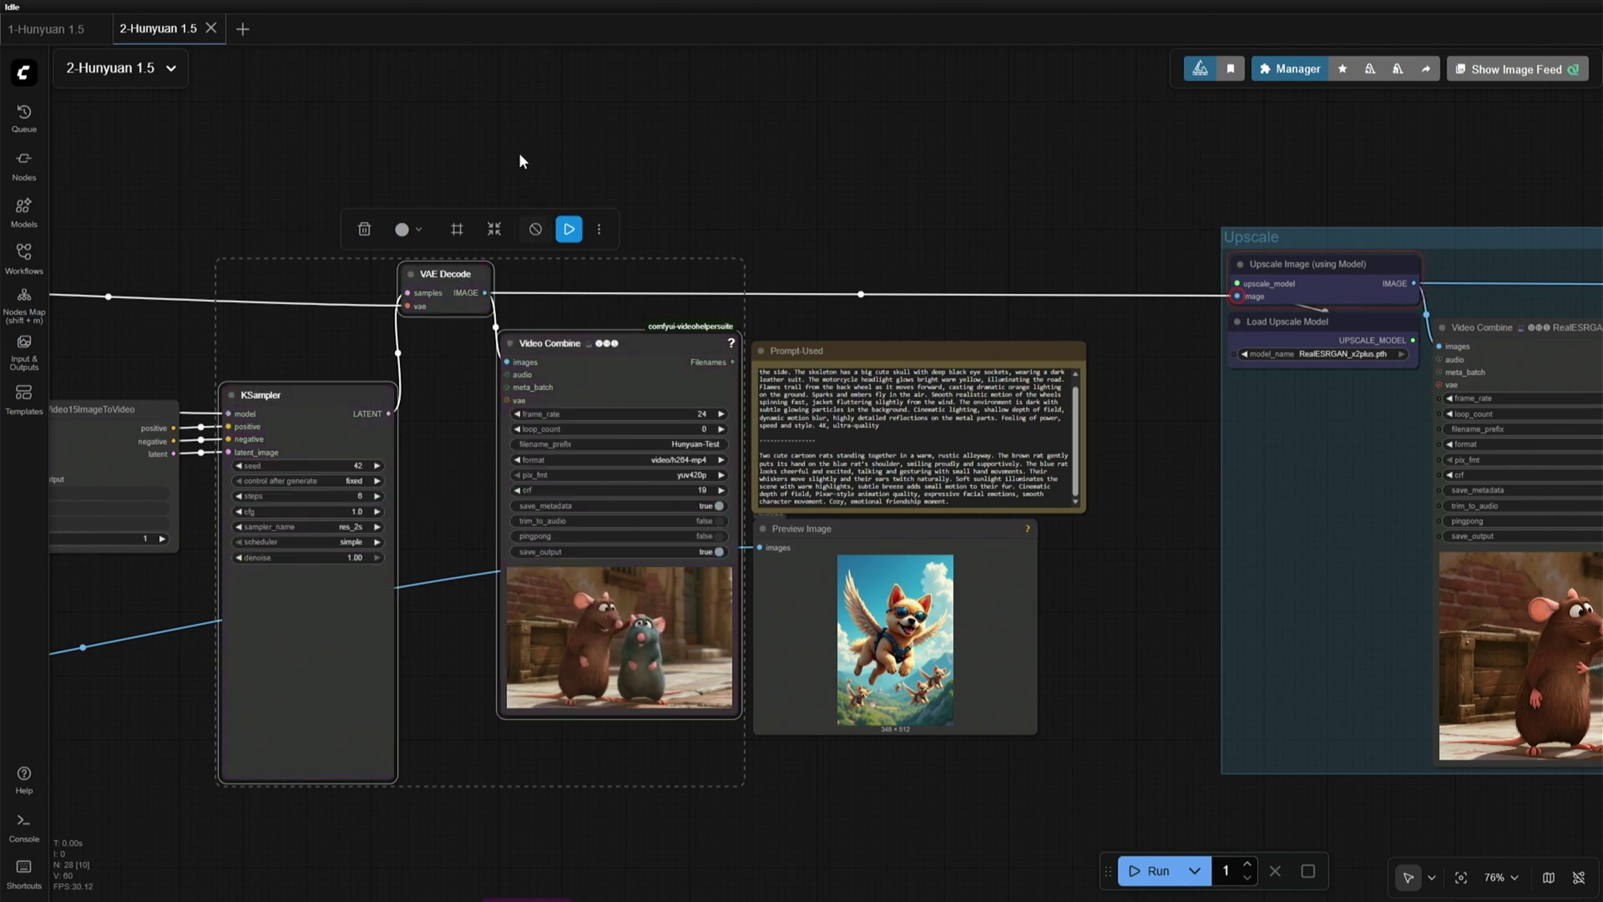
click(513, 148)
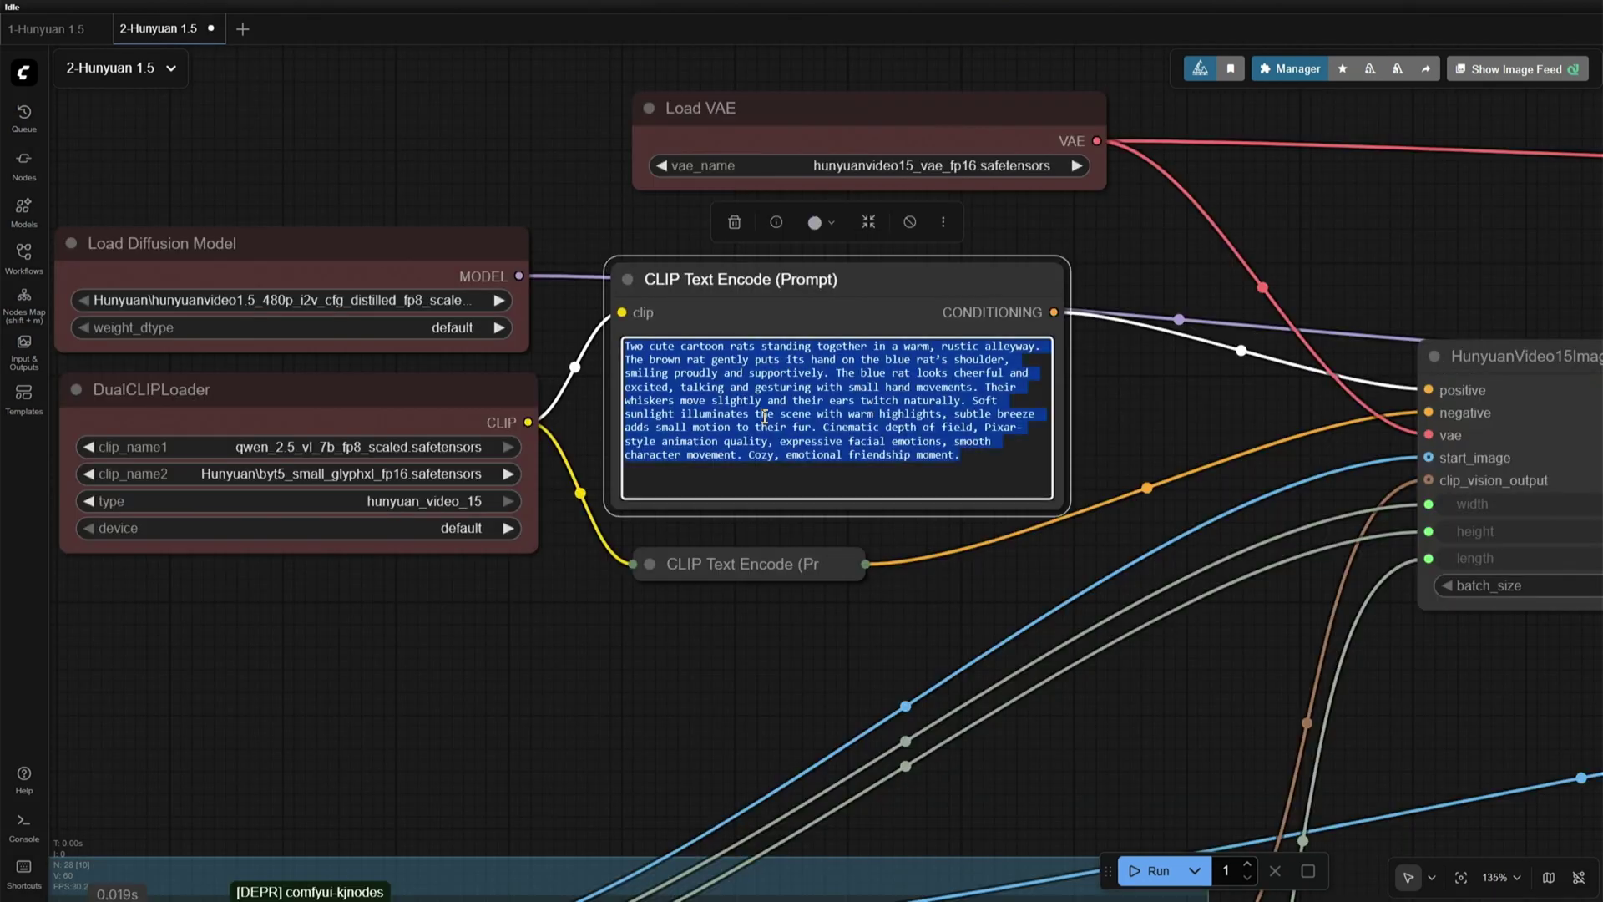
Step: Replace the CLIP Text Encode (Prompt) text with the prompt about adorable fluffy dogs with angel wings flying over a green valley, and run the workflow
text(A group of adorable fluffy dogs with angel wings joyfully flying through a bright blue sky over a green valley and mountains. The lead dog wears sunglasses and a harness, smiling happily with its tongue out, flapping its wings in smooth rhythmic motion. The dogs glide, spin playfully and occasionally flap their wings faster to move upward. Sunlight sparkles on their fur and goggles, their ears and tails move naturally with the wind. Camera follows the lead dog, then gently pans to show multiple dogs flying in formation behind. Soft clouds pass by, creating a dreamy magical feel. Highly detailed animation, Pixar-style rendering, smooth motion, warm and cheerful mood.)
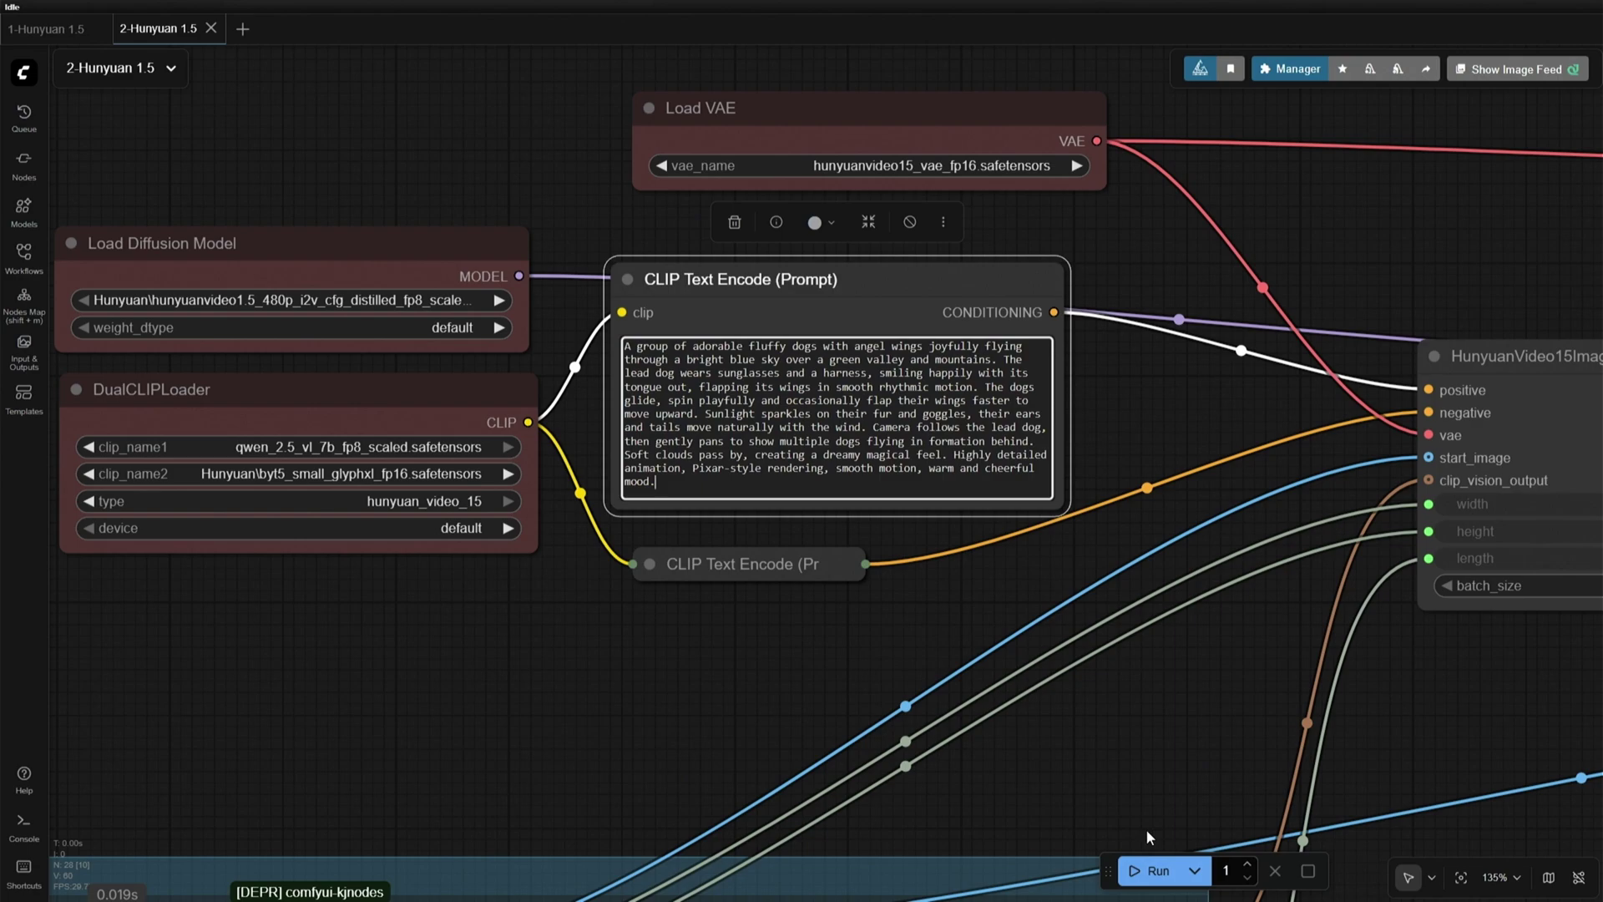
click(1156, 870)
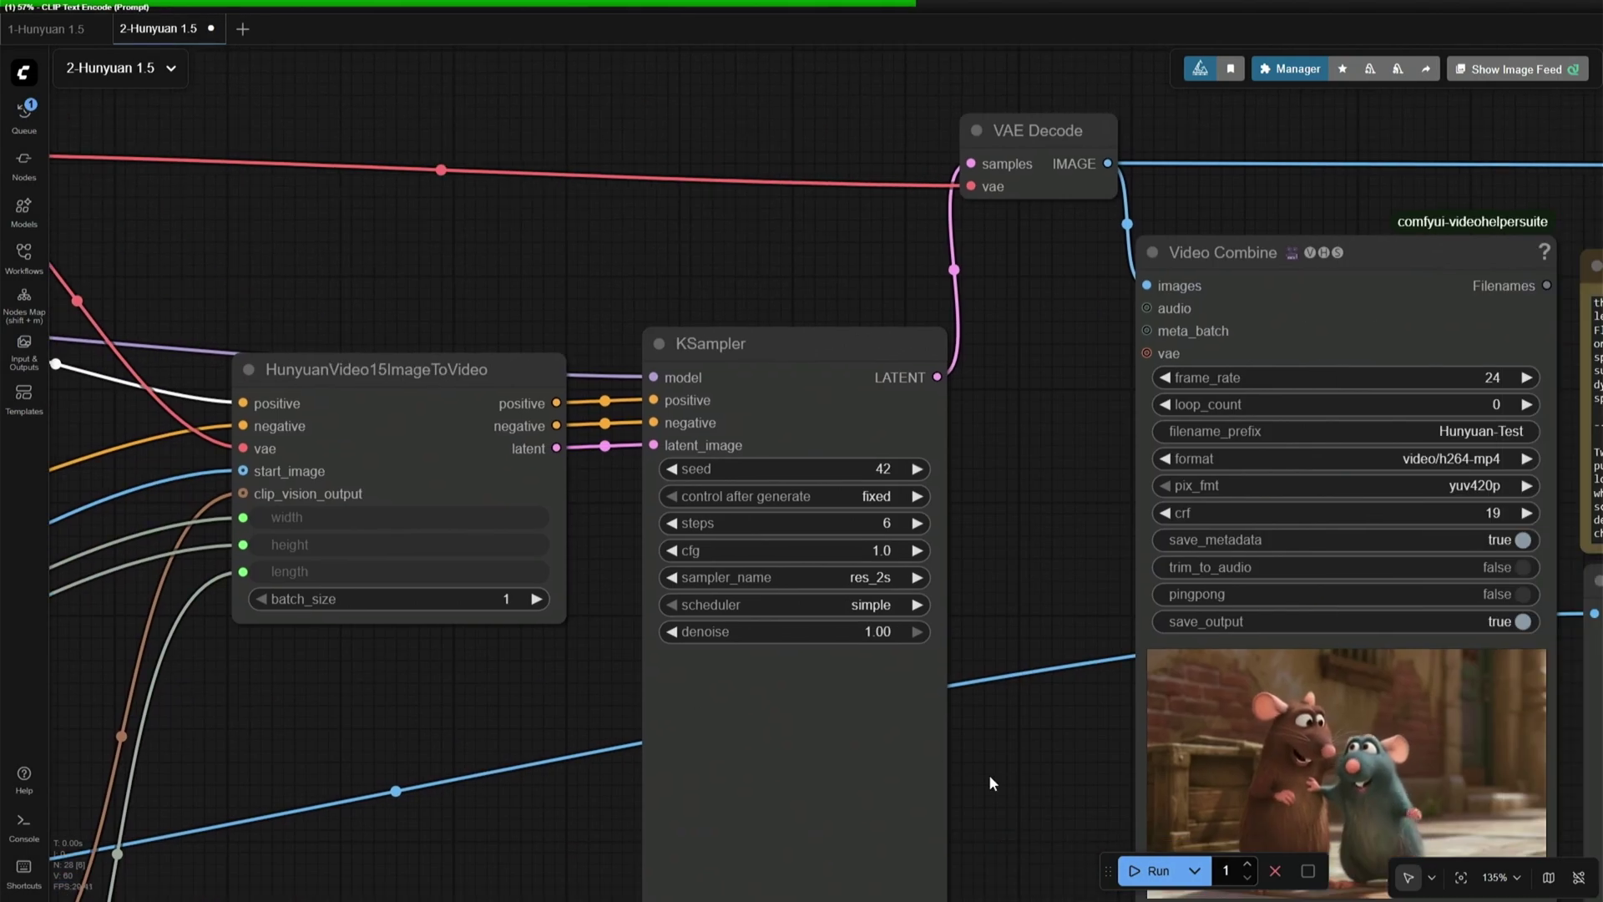
Step: Append a dashed separator and the flying dogs prompt to the end of the Prompt-Used note, and save the workflow
scroll(992, 782, down, 3)
scroll(1027, 835, up, 2)
drag(1027, 835, 264, 596)
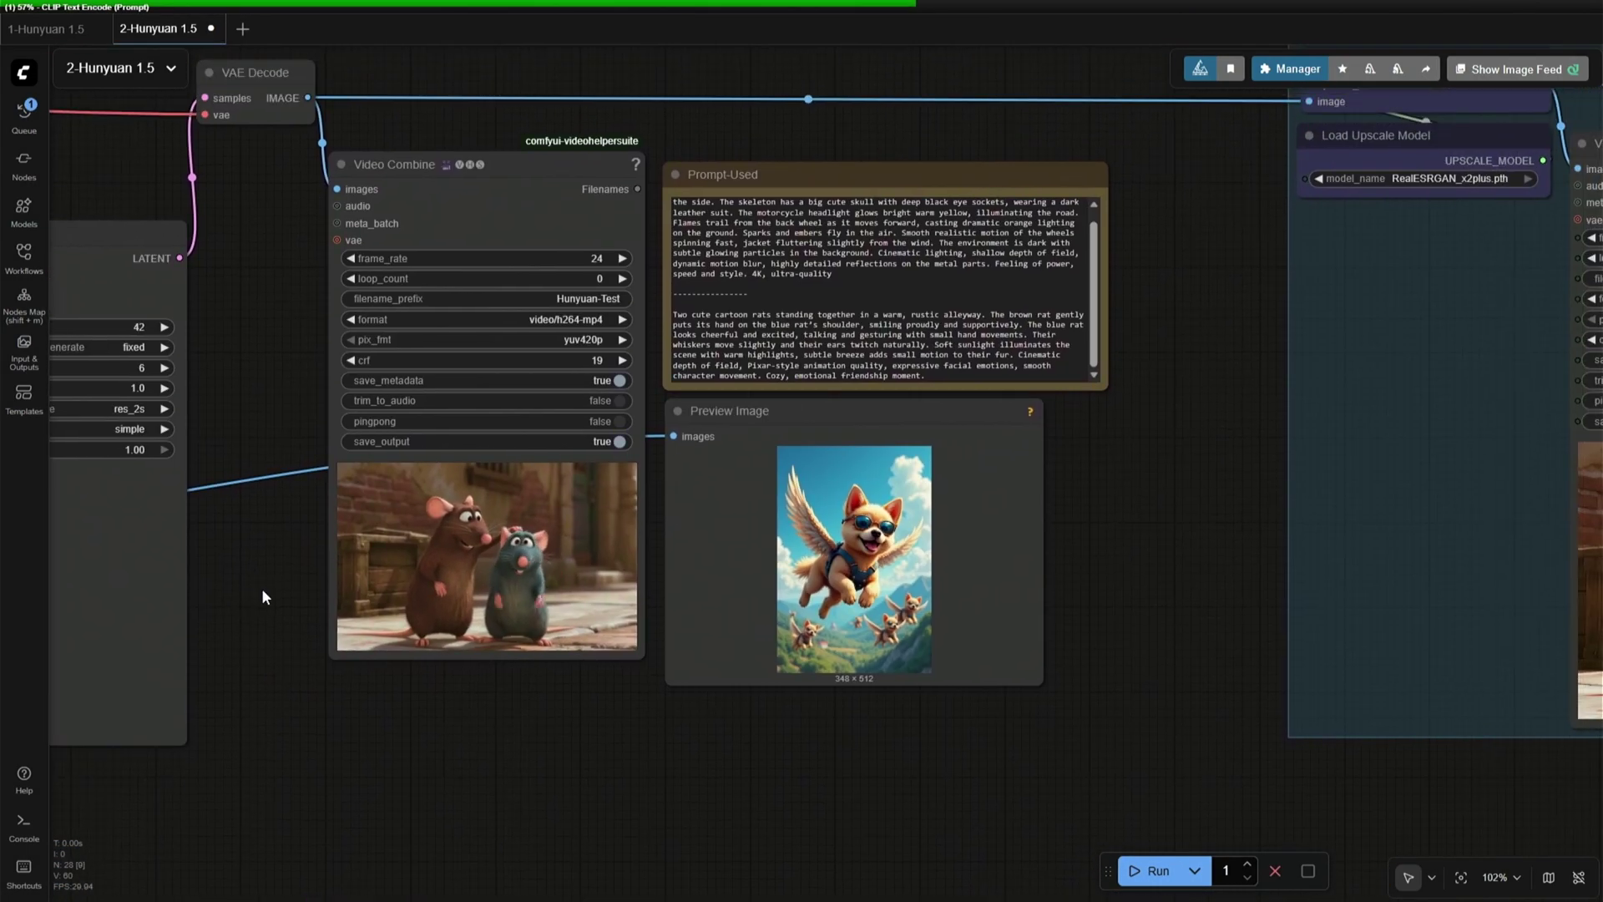
click(1103, 385)
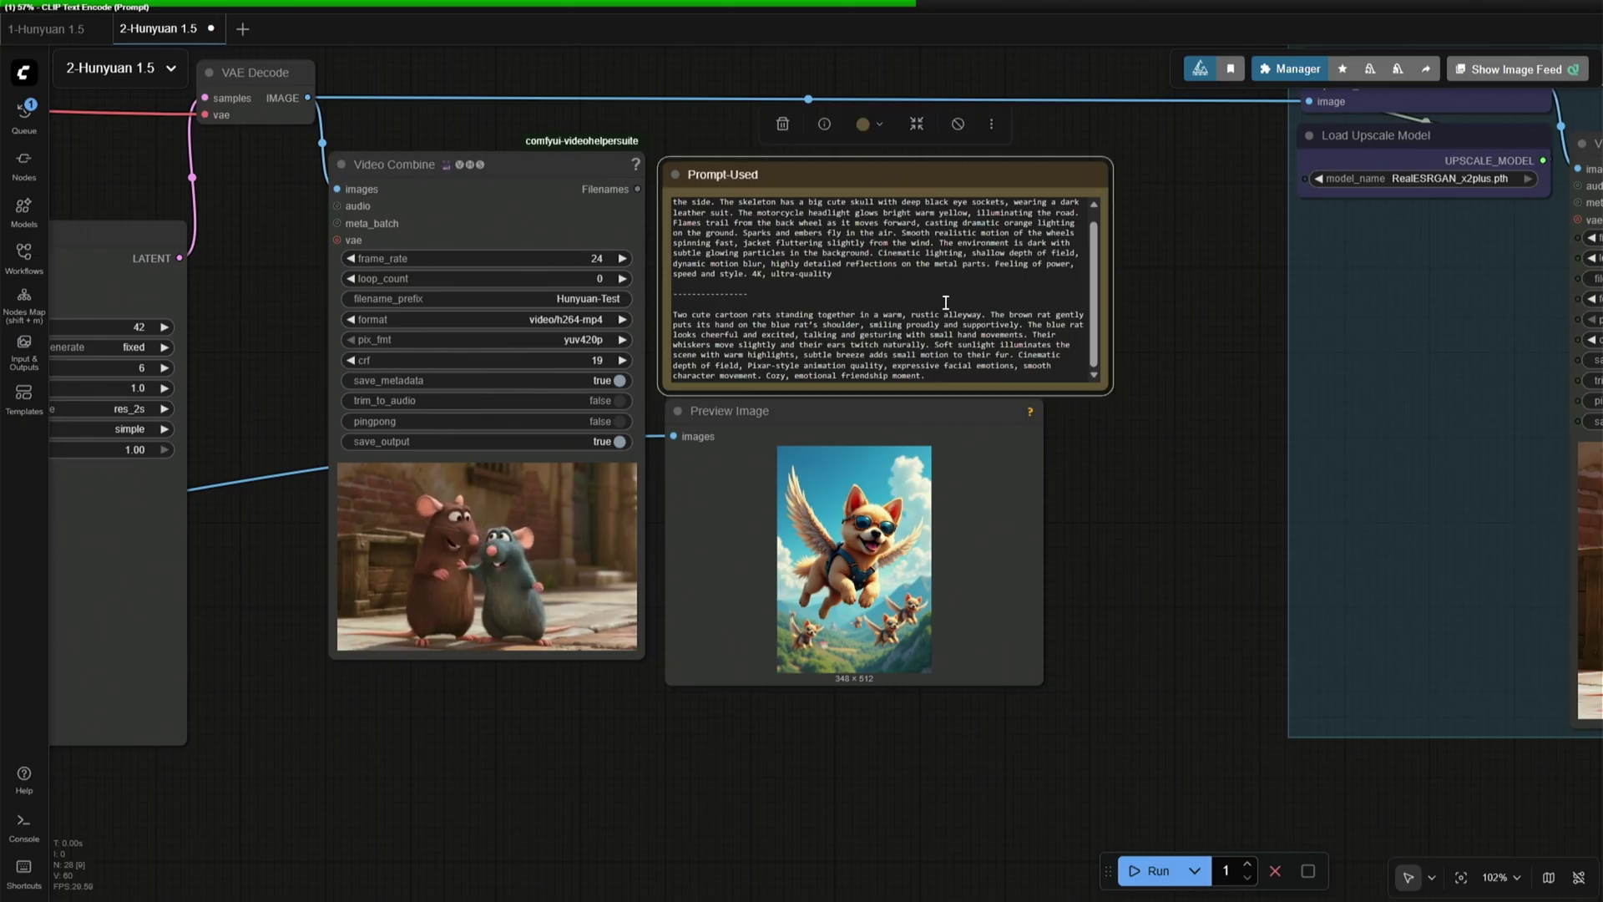
click(952, 376)
key(Return)
key(Return)
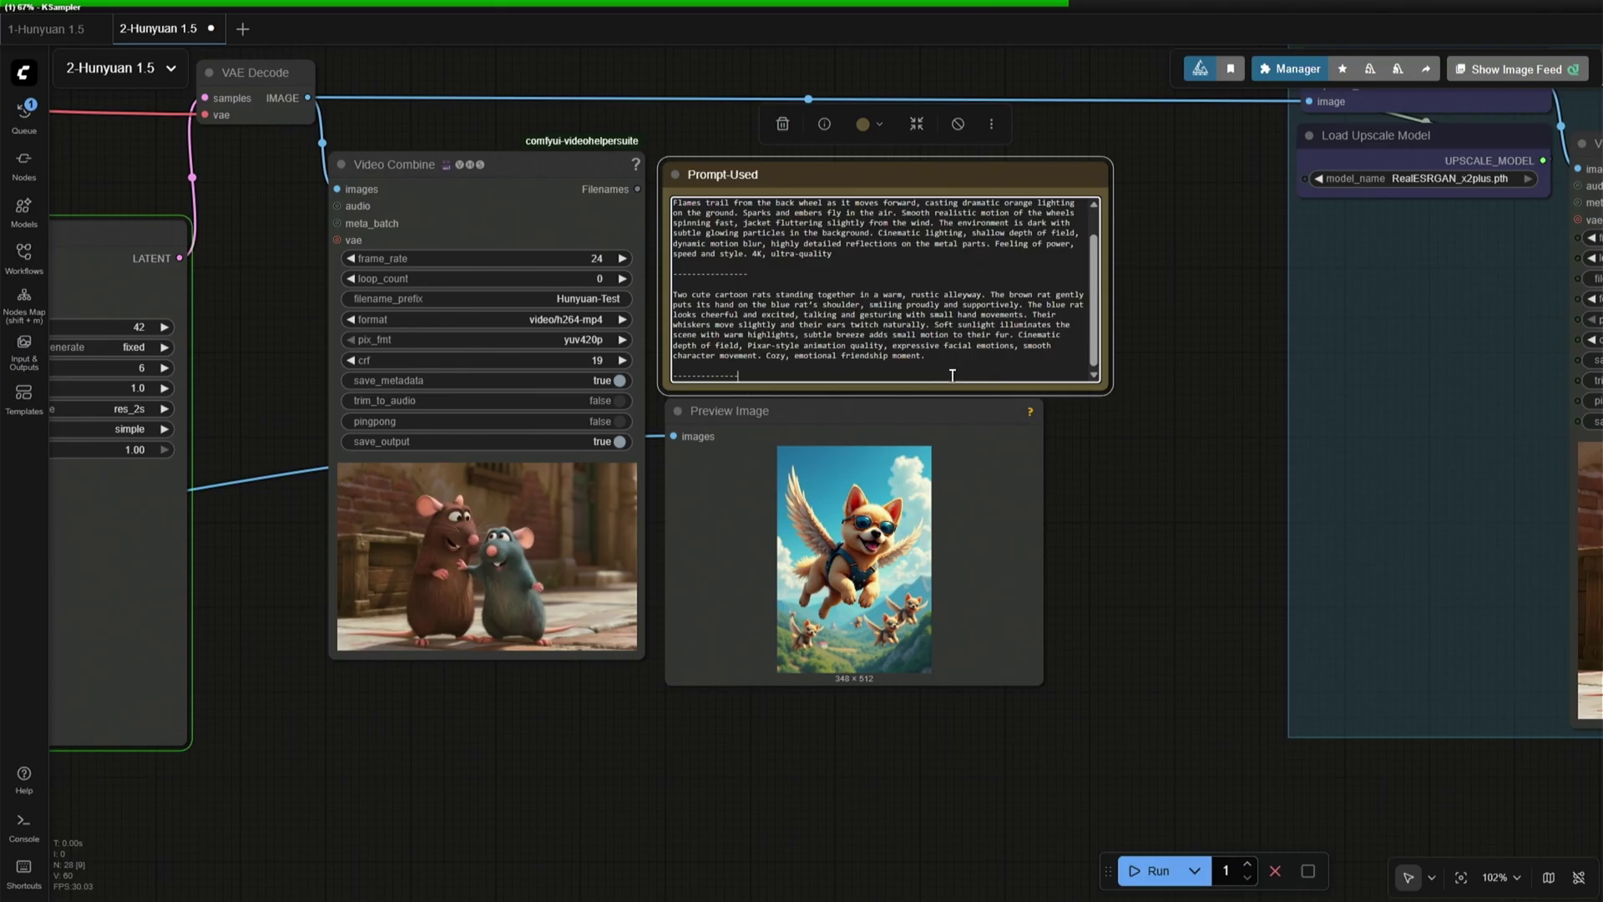
key(Return)
key(Return)
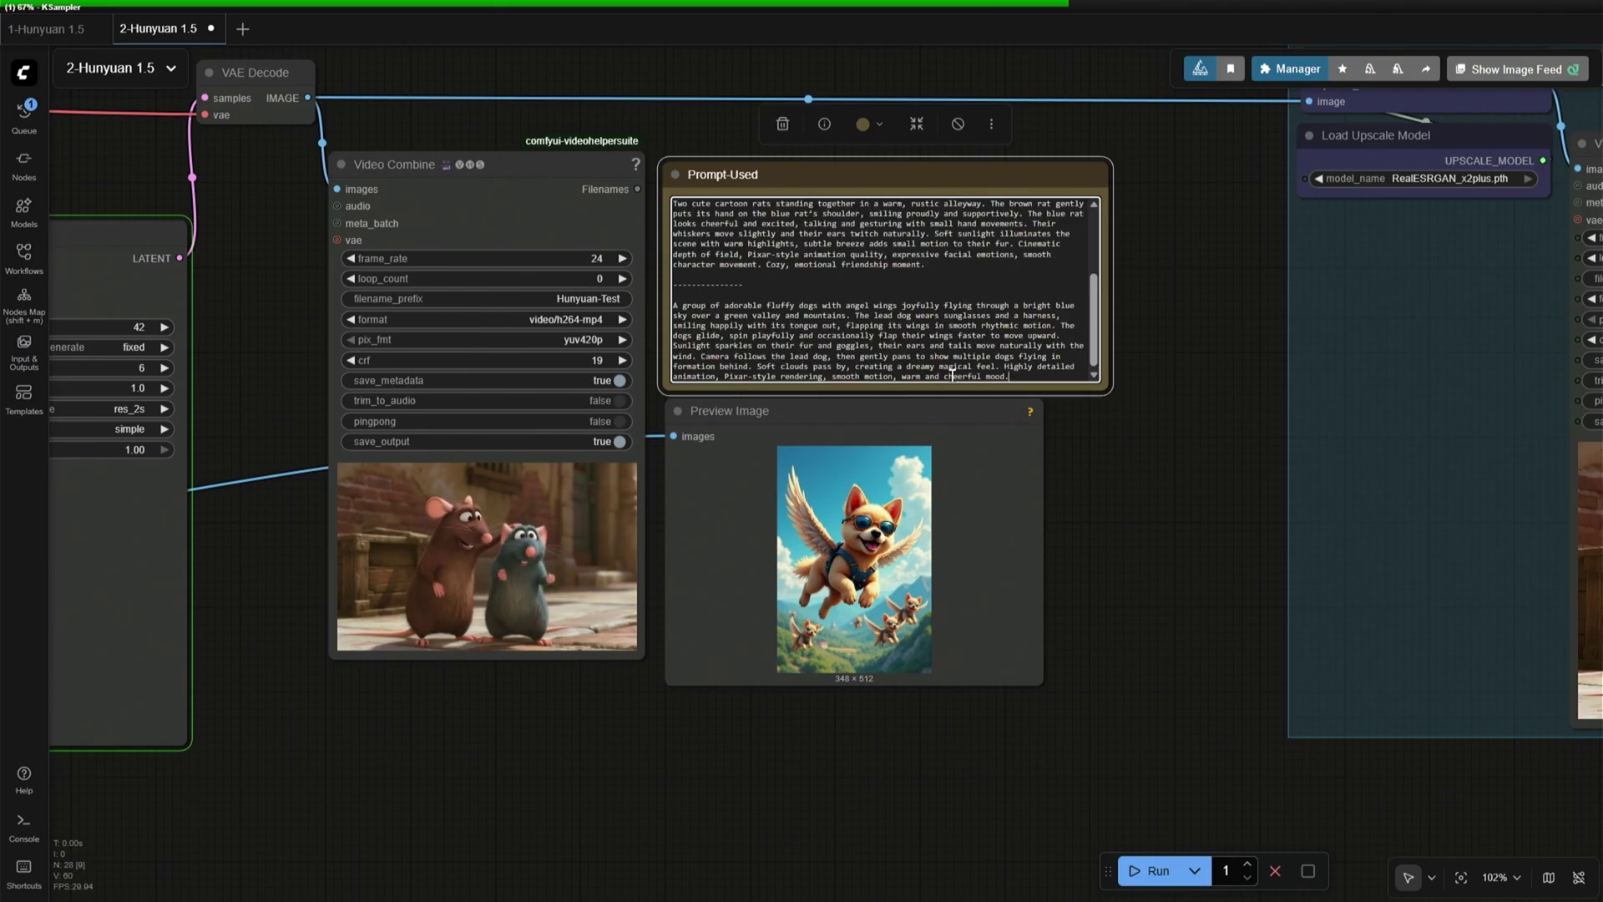
click(1184, 547)
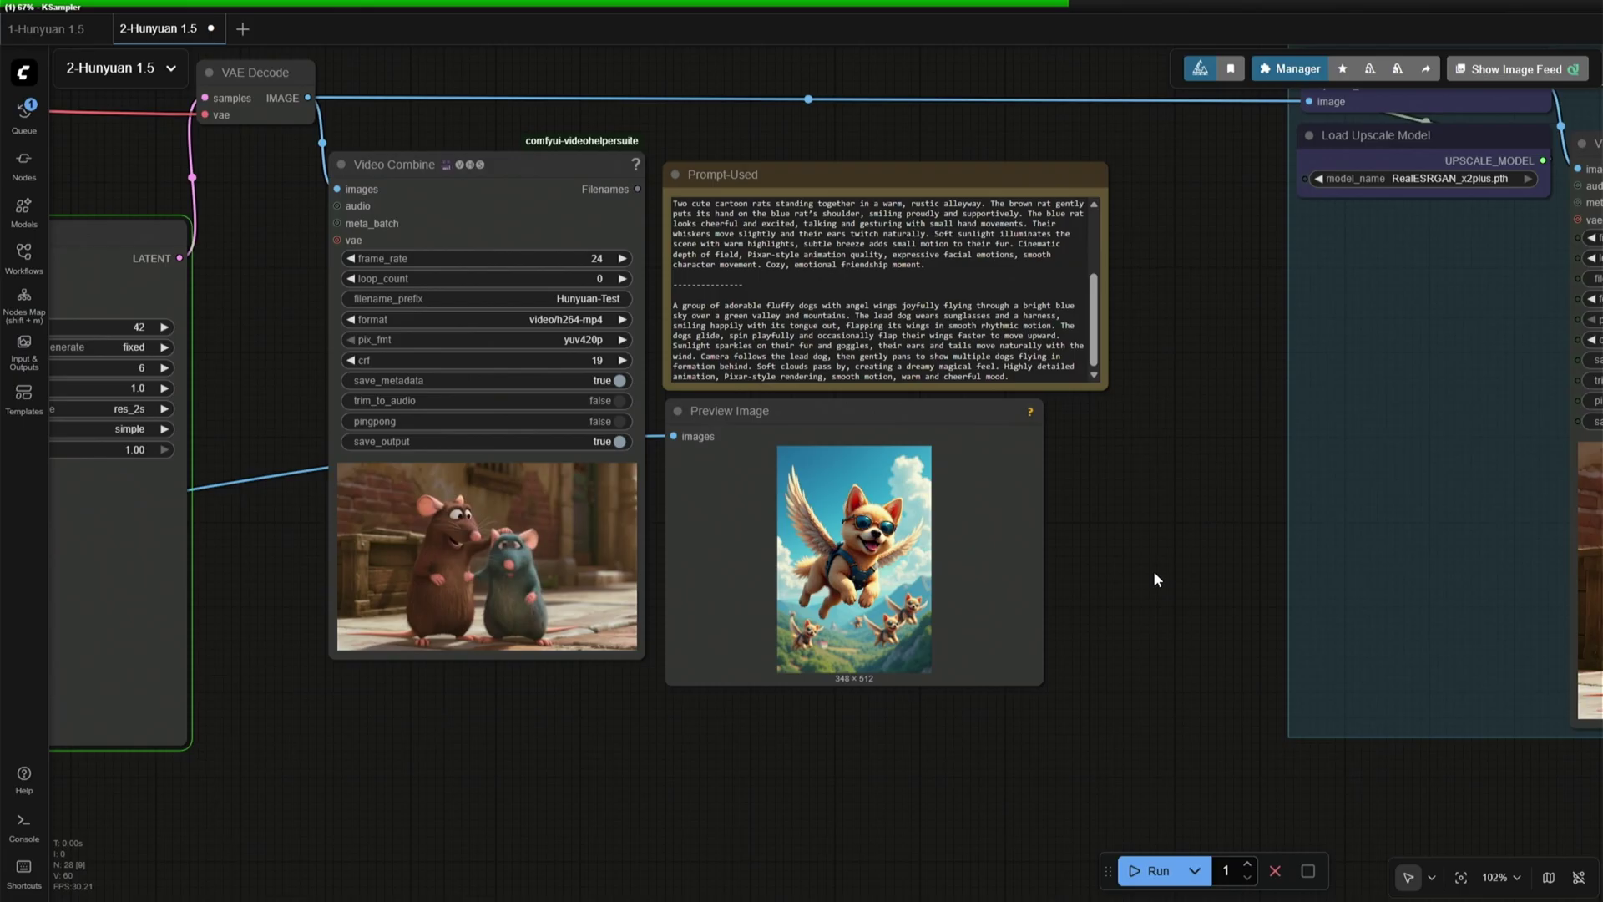
key(ctrl+s)
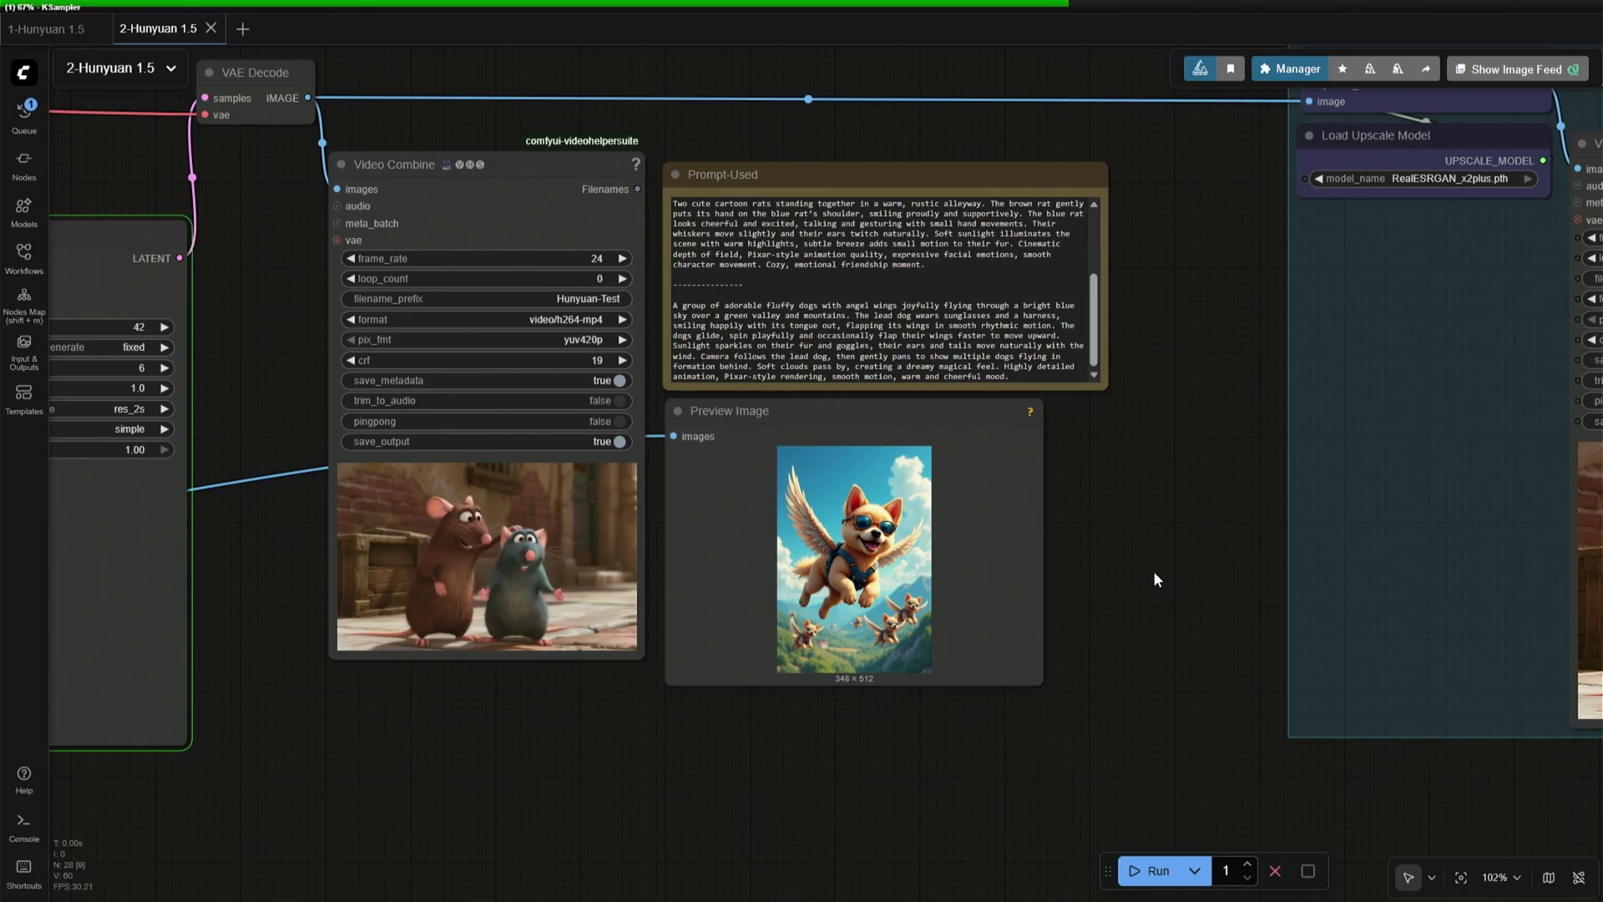
Step: Bypass all the nodes in the Upscale group, from Upscale Image and Load Upscale Model to the HD OUTPUT 32fps Video Combine
drag(1154, 570, 184, 670)
scroll(835, 670, down, 1)
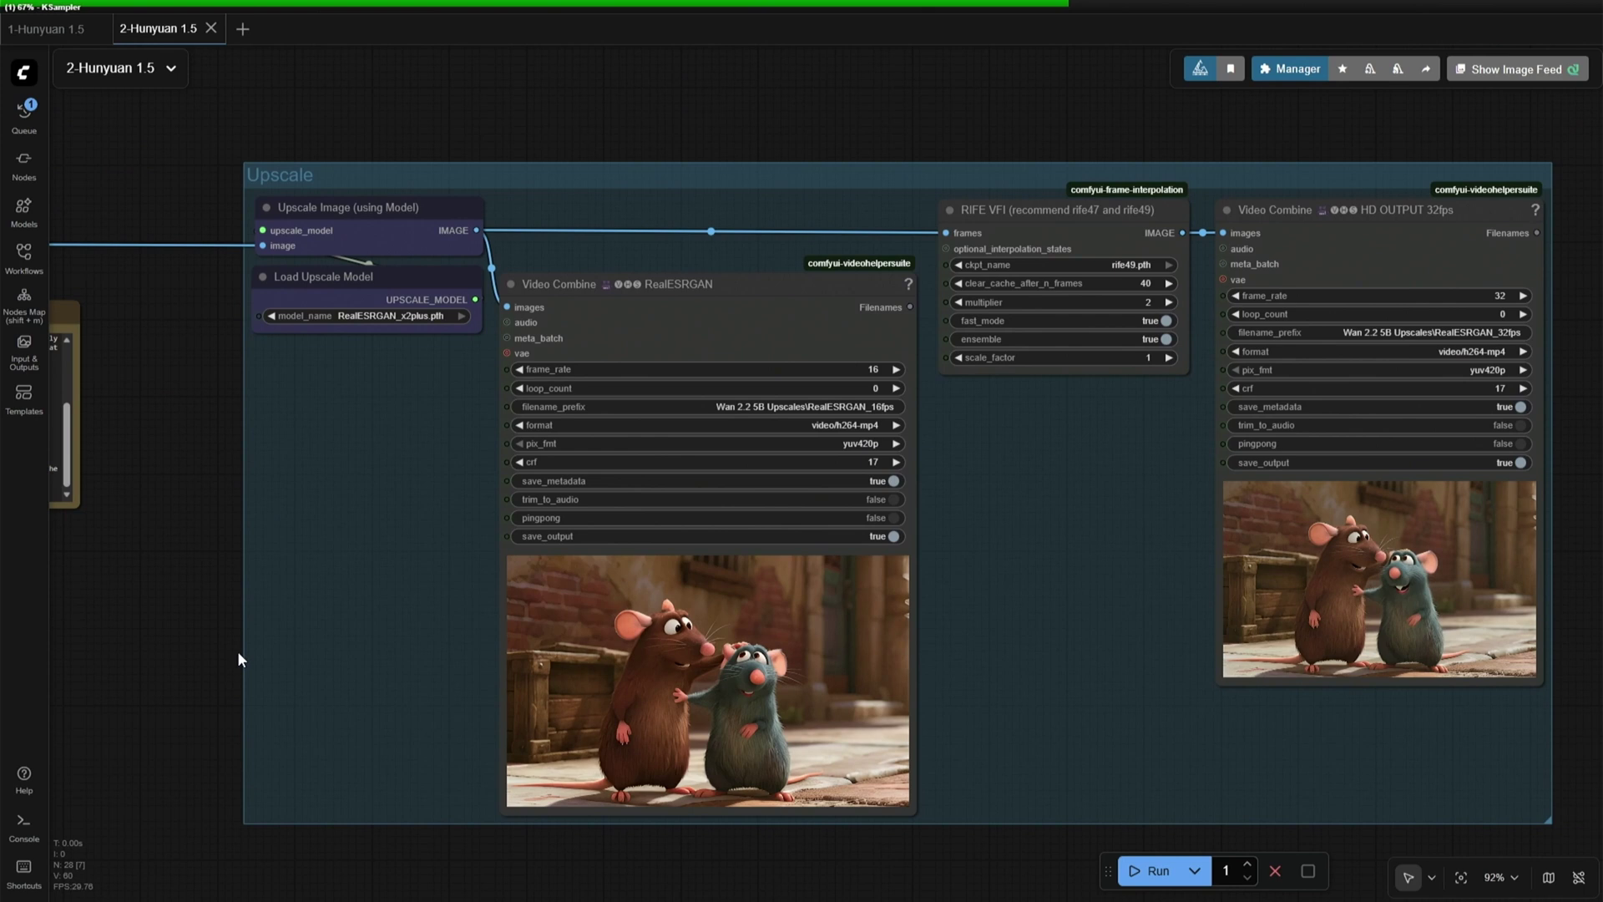
drag(341, 167, 1306, 558)
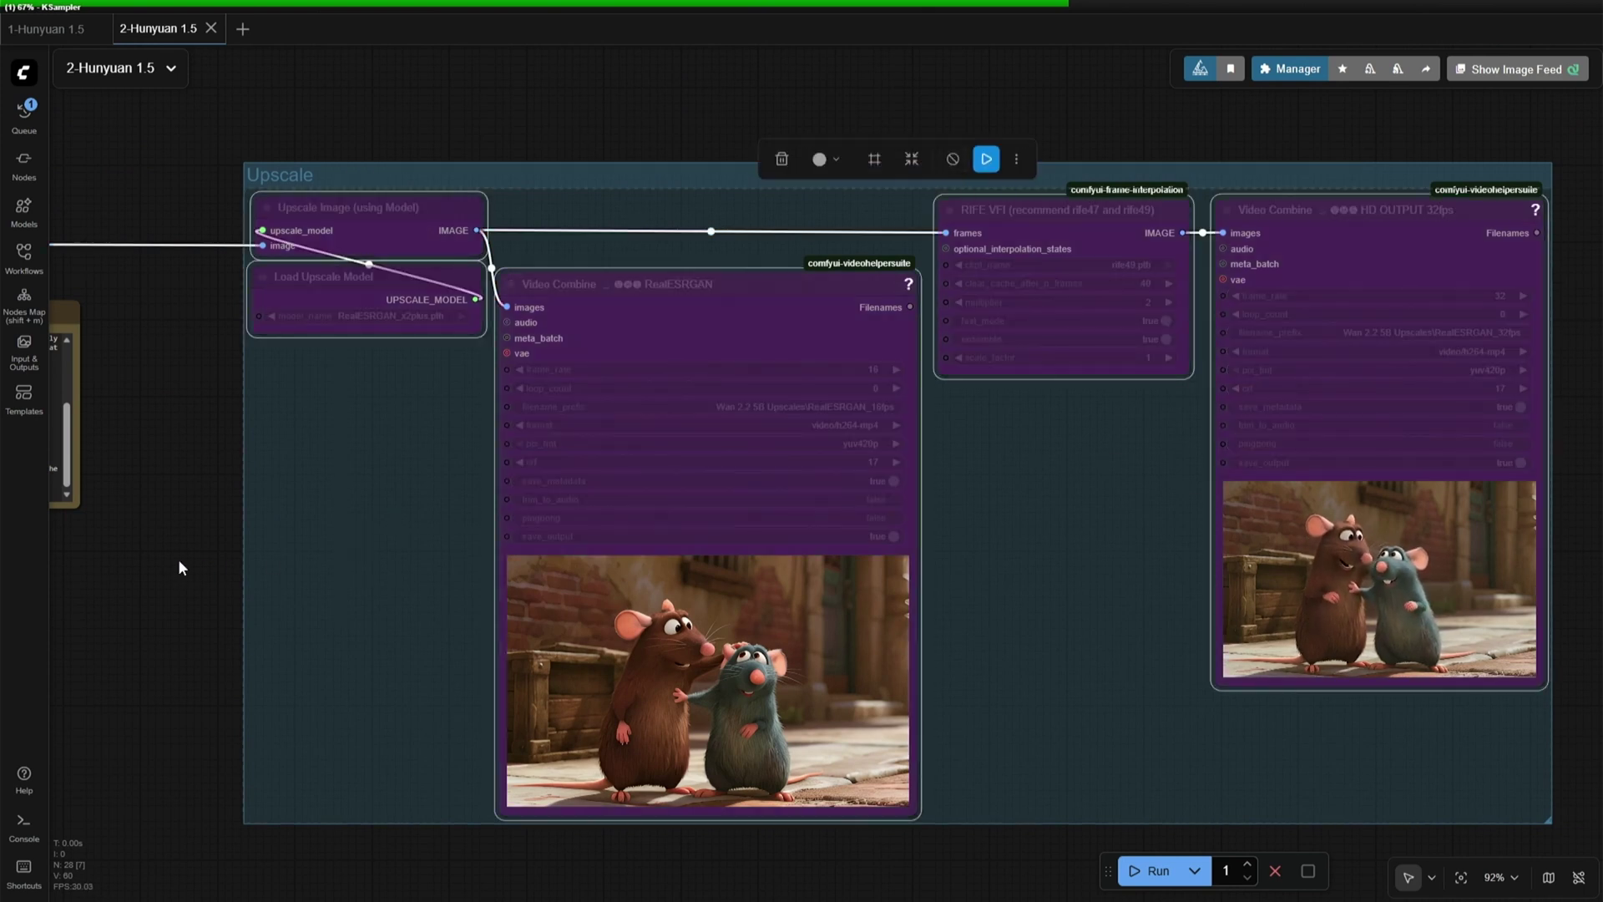
Step: Check the prompt execution time in the run_nvidia_gpu console and view the generated dog video in the workflow
drag(178, 562, 1336, 582)
drag(1280, 707, 1406, 565)
key(alt+Tab)
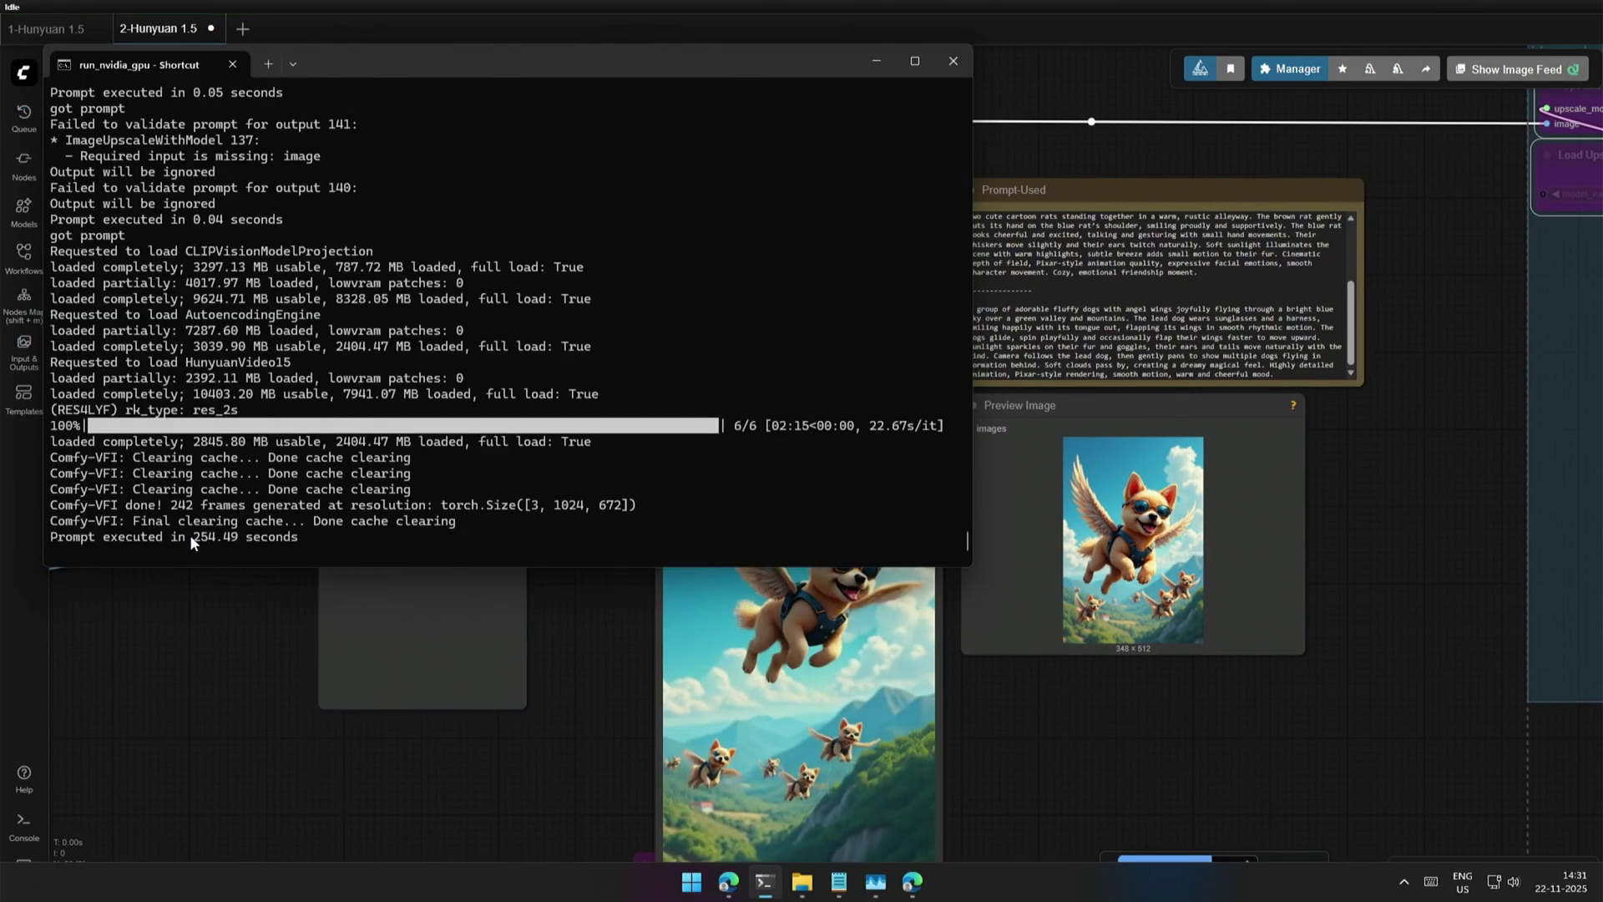
drag(189, 536, 303, 541)
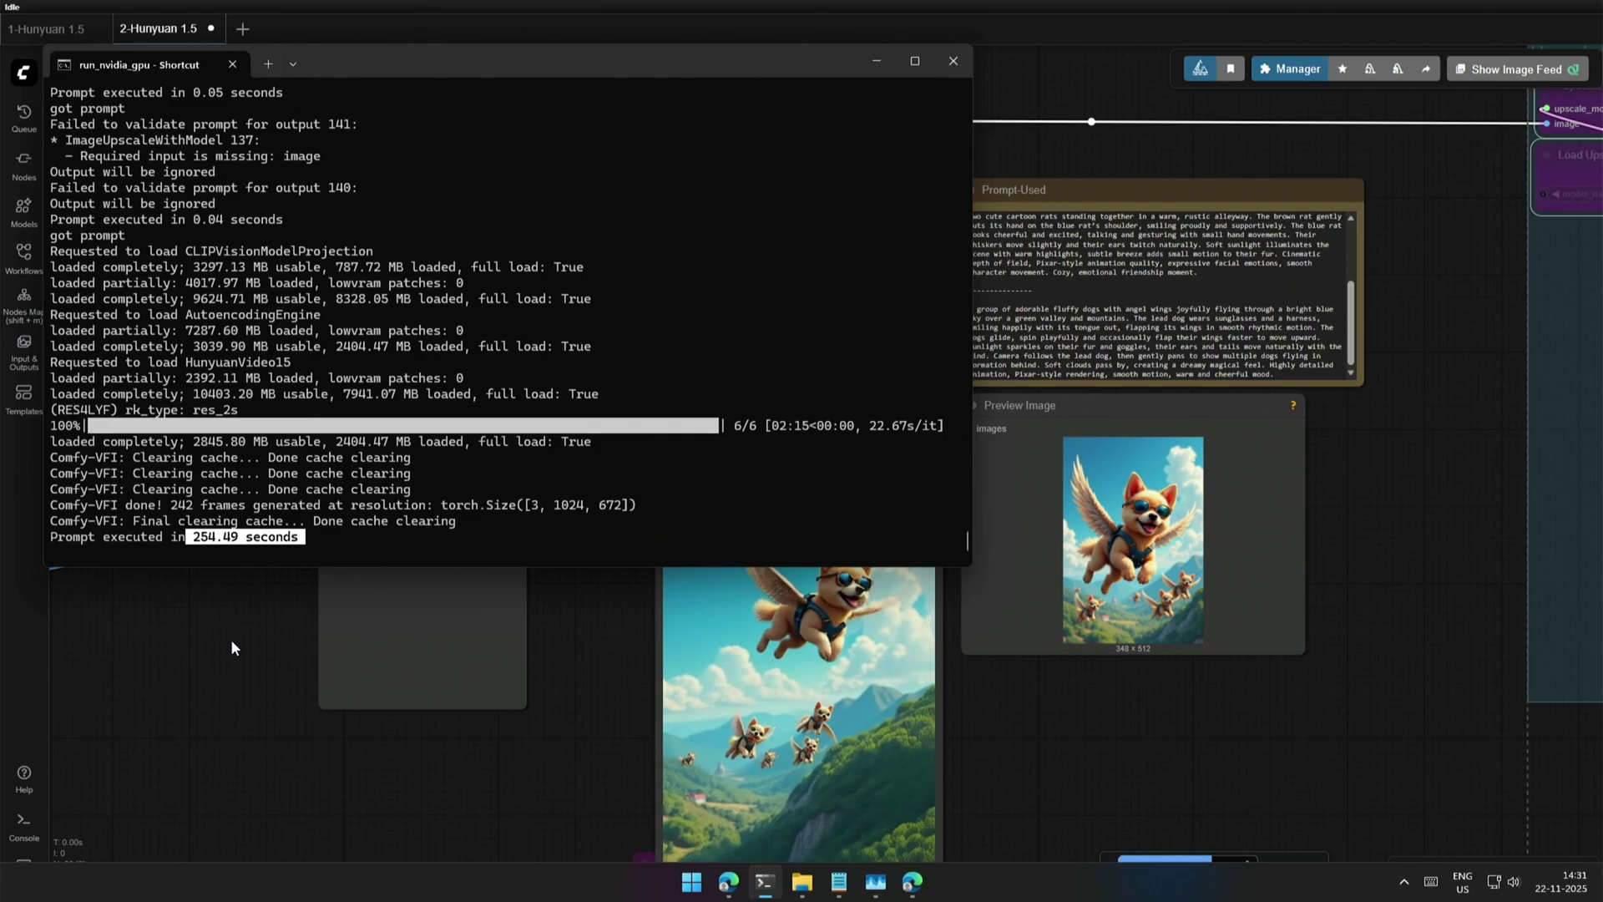
click(264, 623)
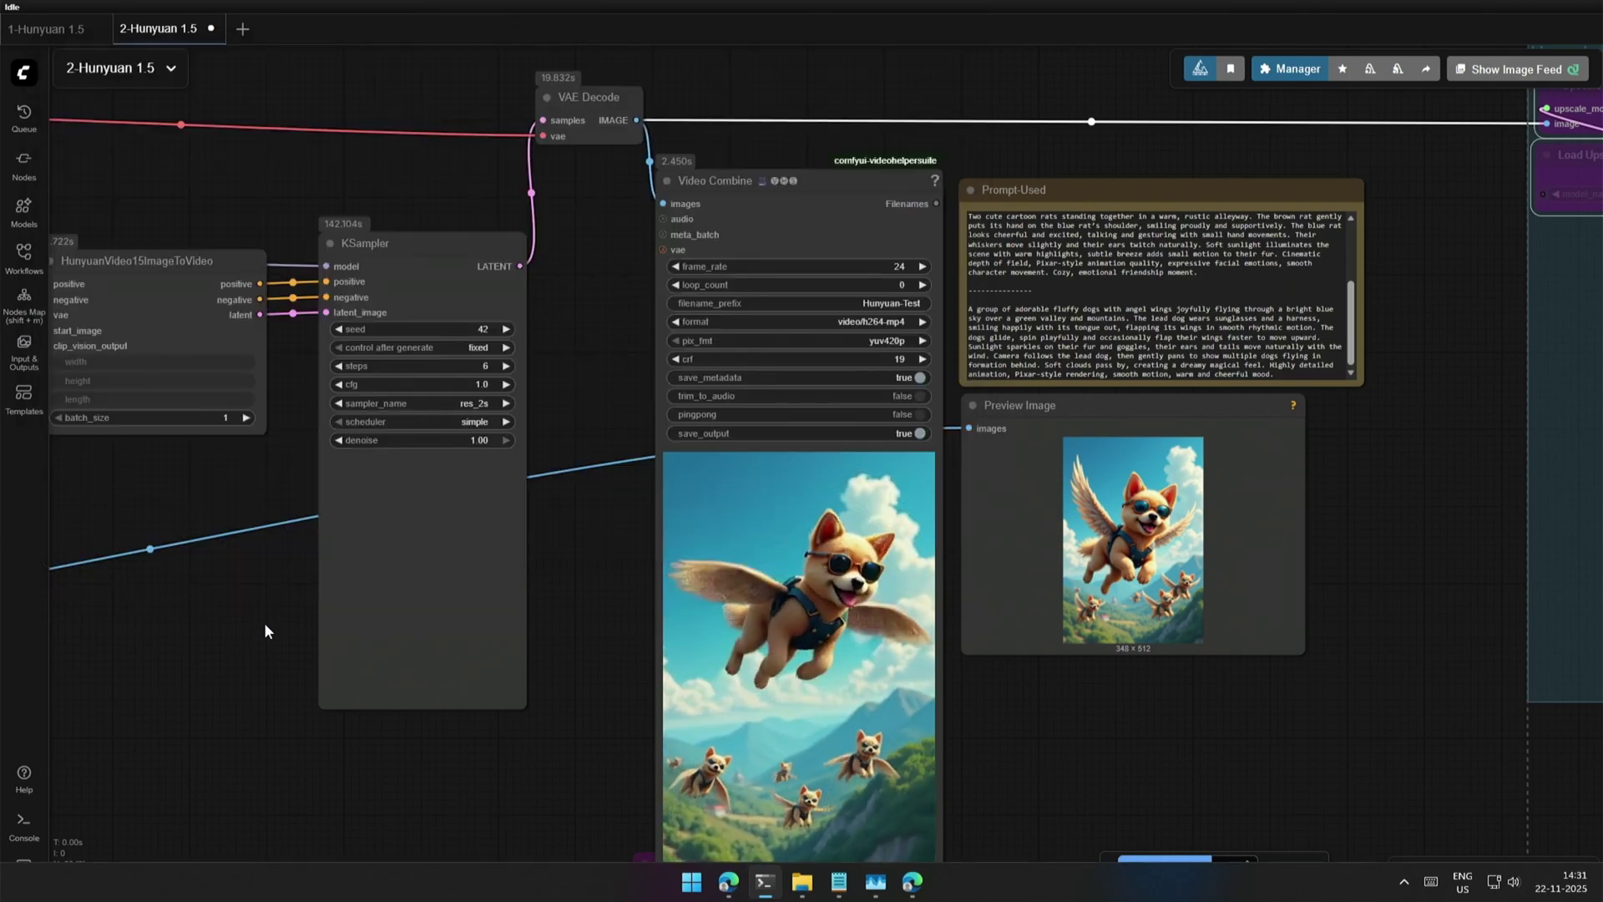
scroll(604, 756, up, 2)
drag(603, 753, 385, 653)
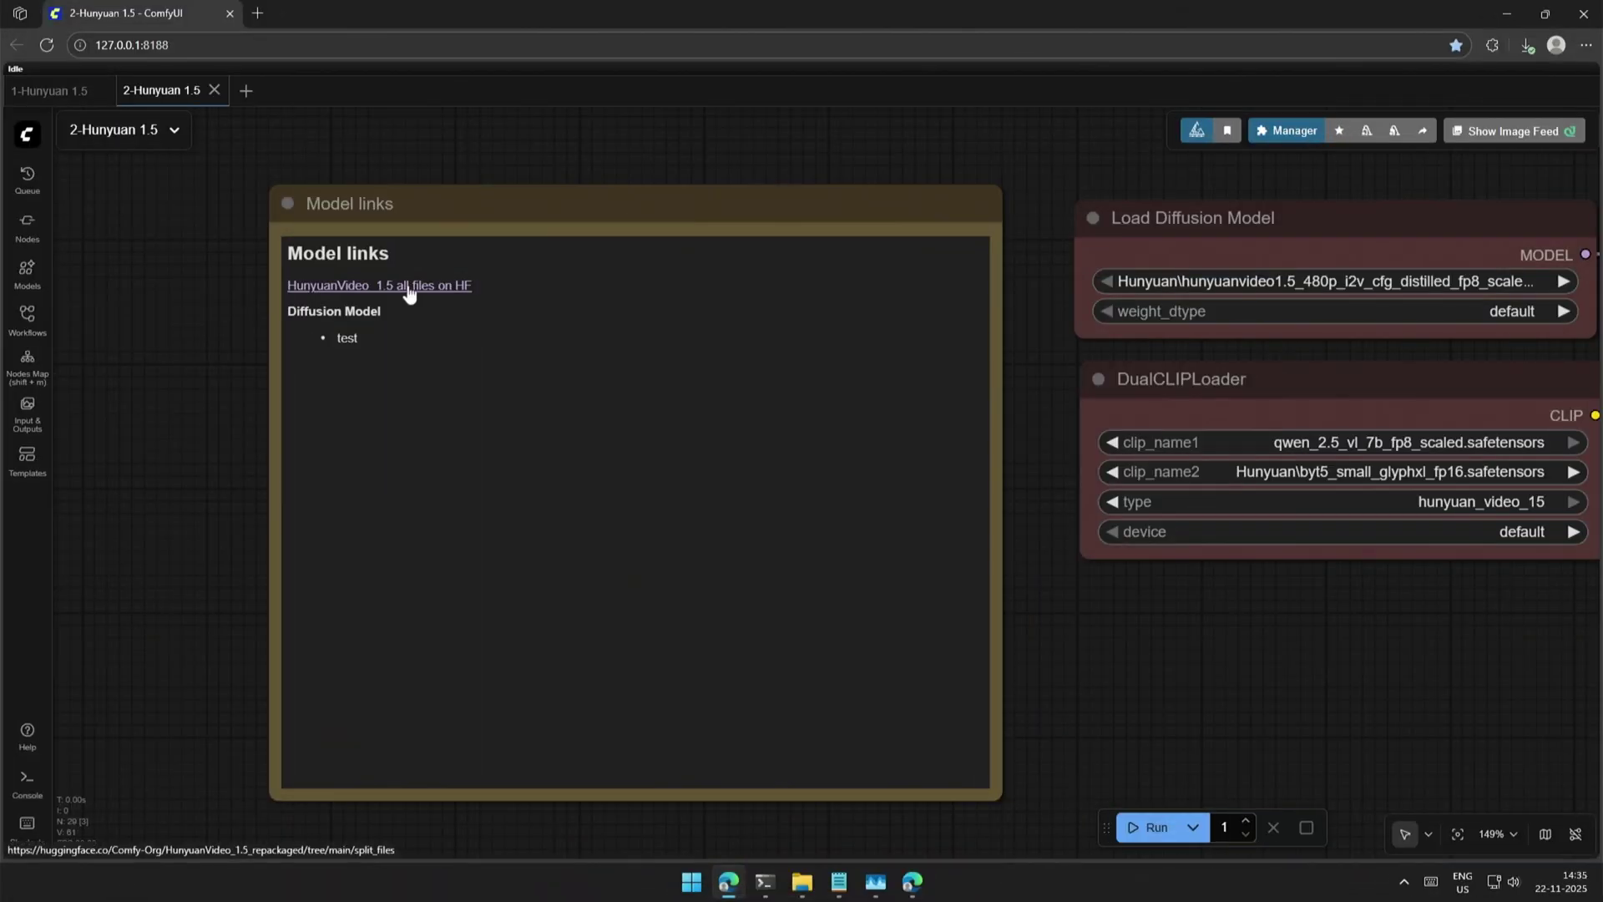
Step: Follow the model links note to the HunyuanVideo 1.5 files on Hugging Face, review the split_files folders and open diffusion_models
click(409, 286)
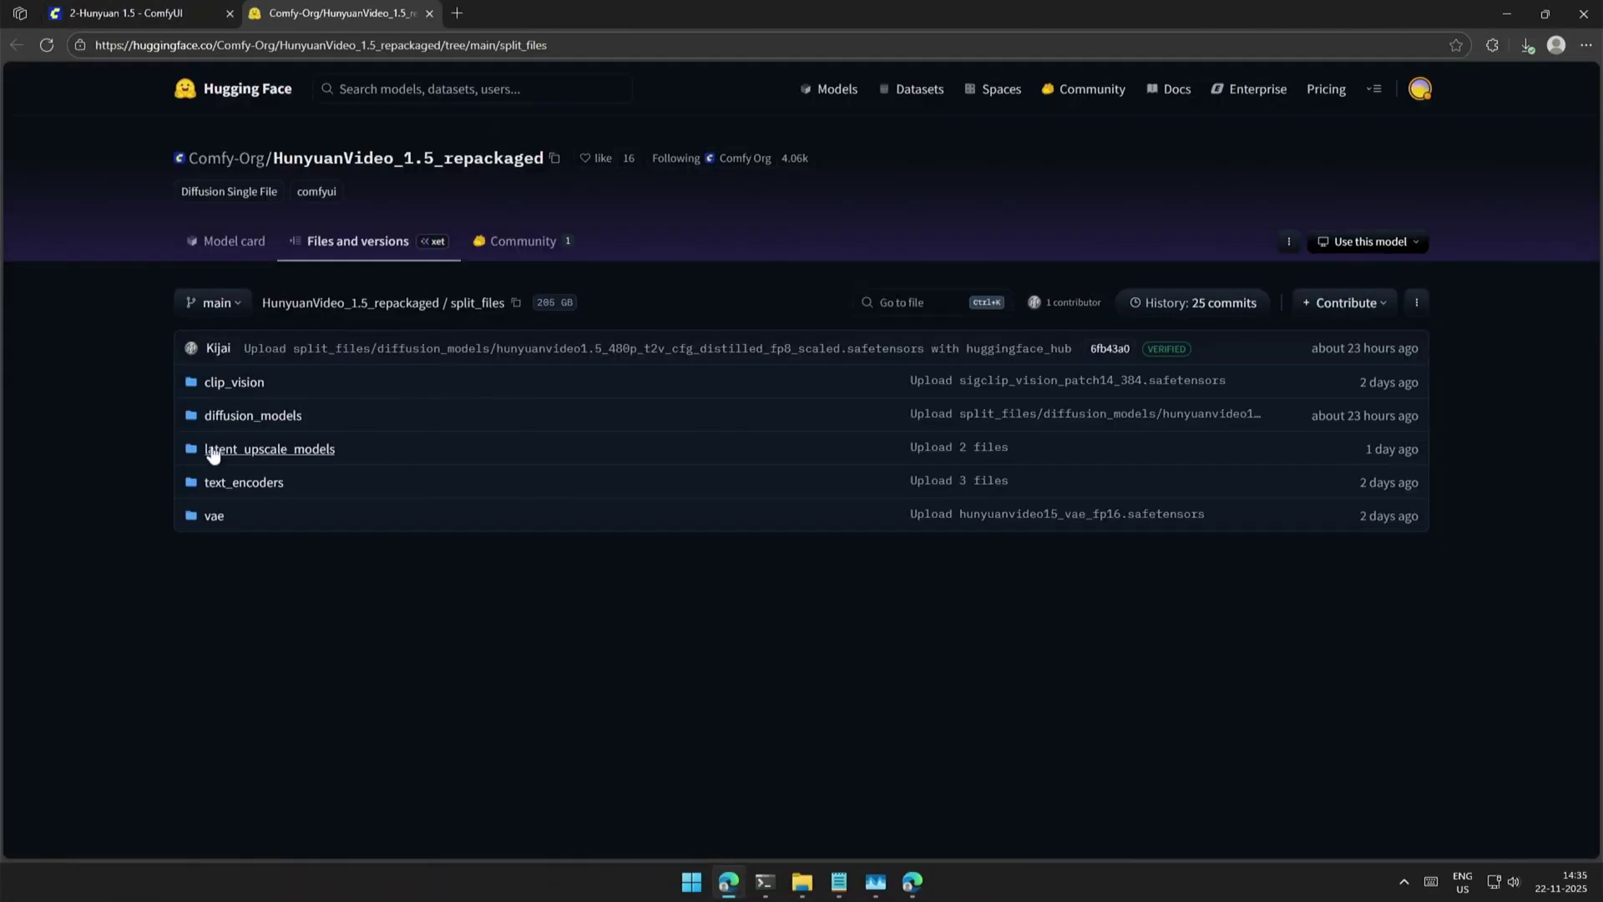
drag(165, 381, 319, 568)
click(251, 541)
drag(166, 380, 266, 382)
drag(142, 419, 286, 418)
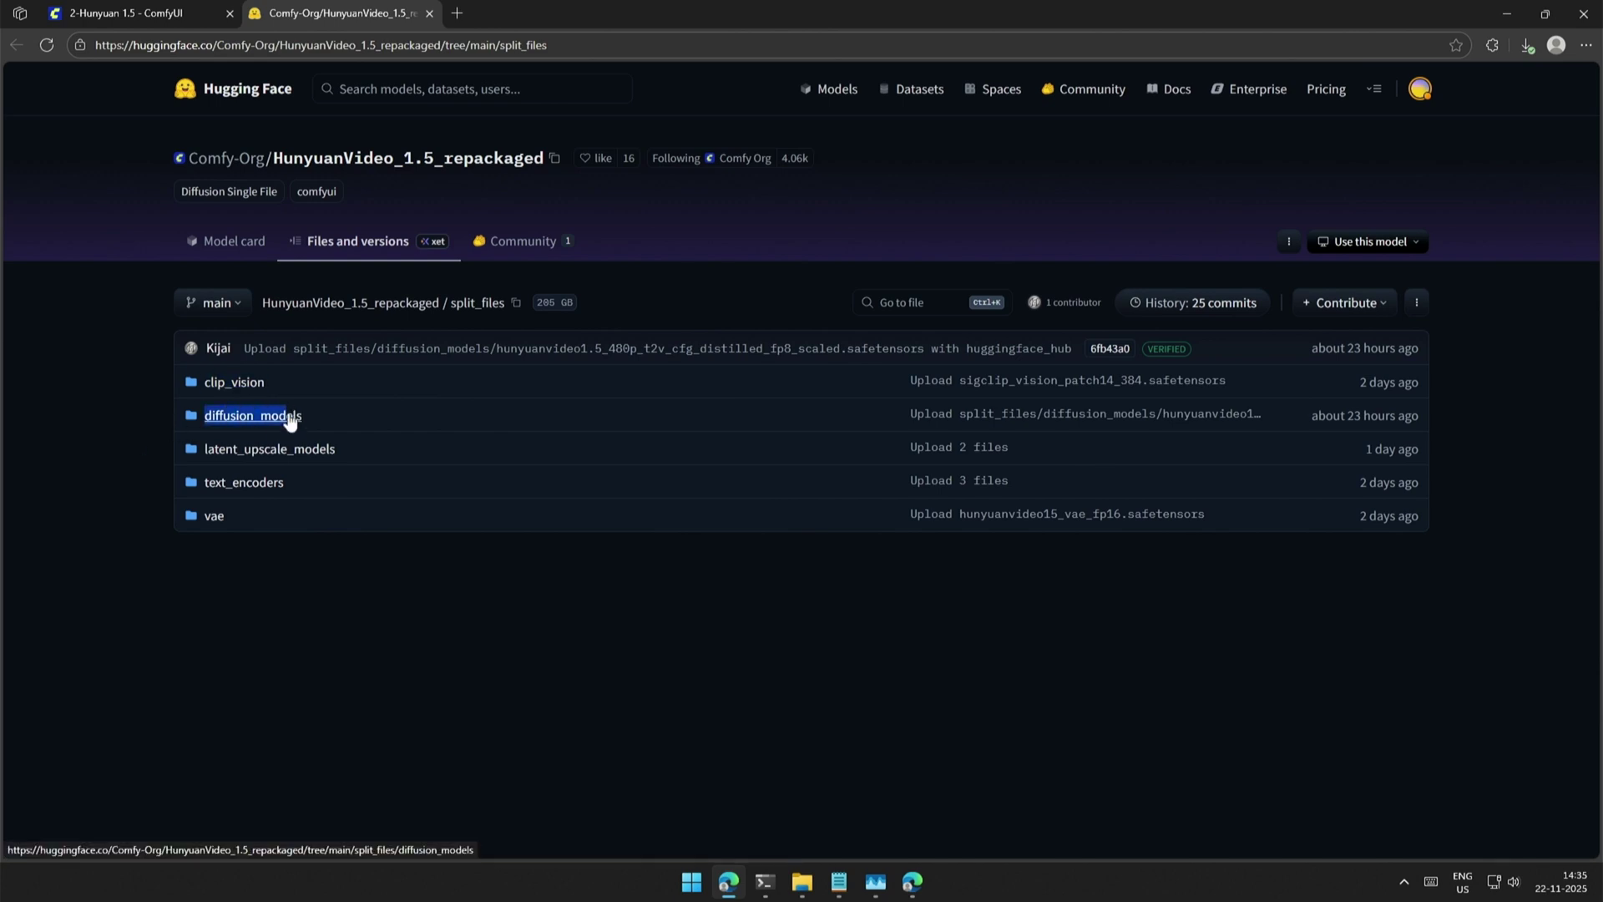
click(233, 425)
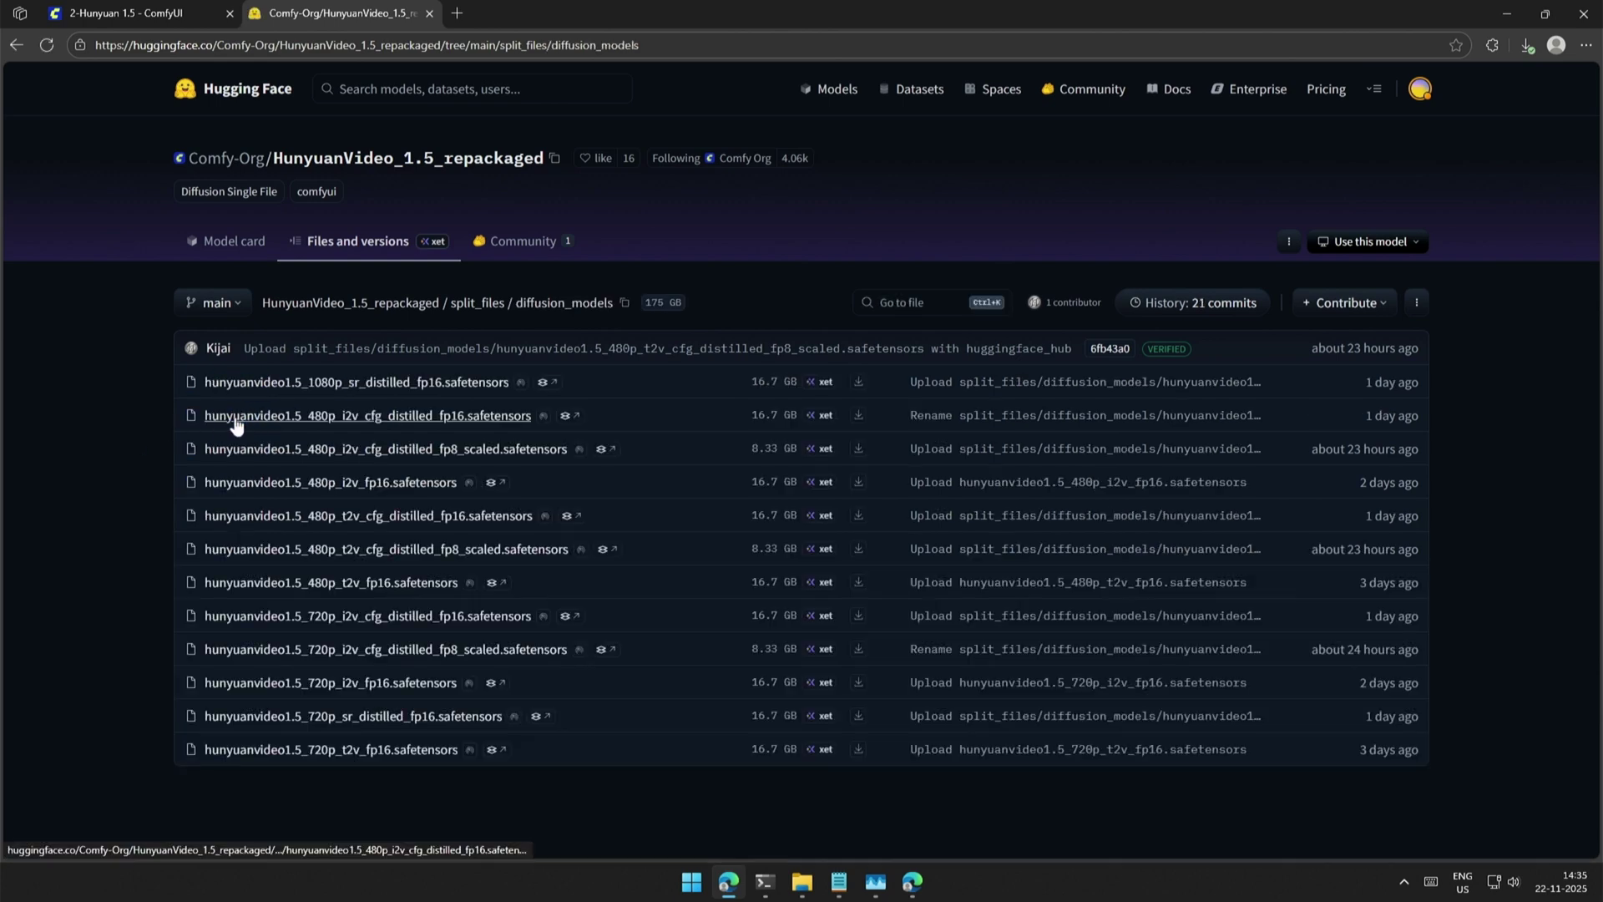
Step: Search the diffusion_models page for i2v and examine the 480p and 720p i2v and t2v model files
key(ctrl+f)
text(i2v)
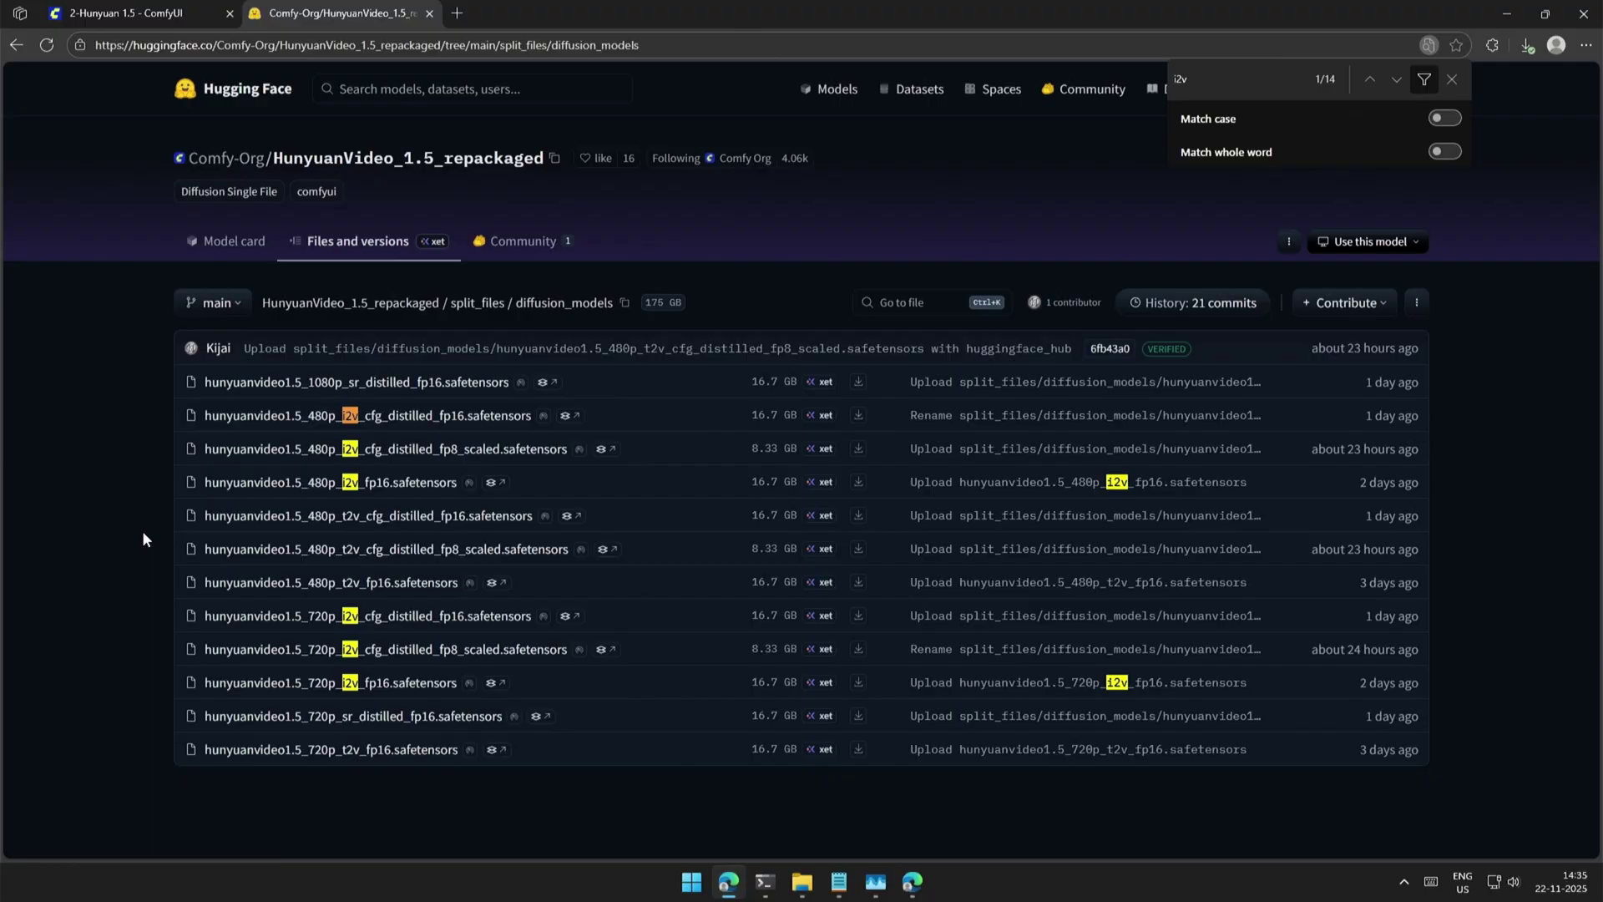
drag(140, 411, 373, 482)
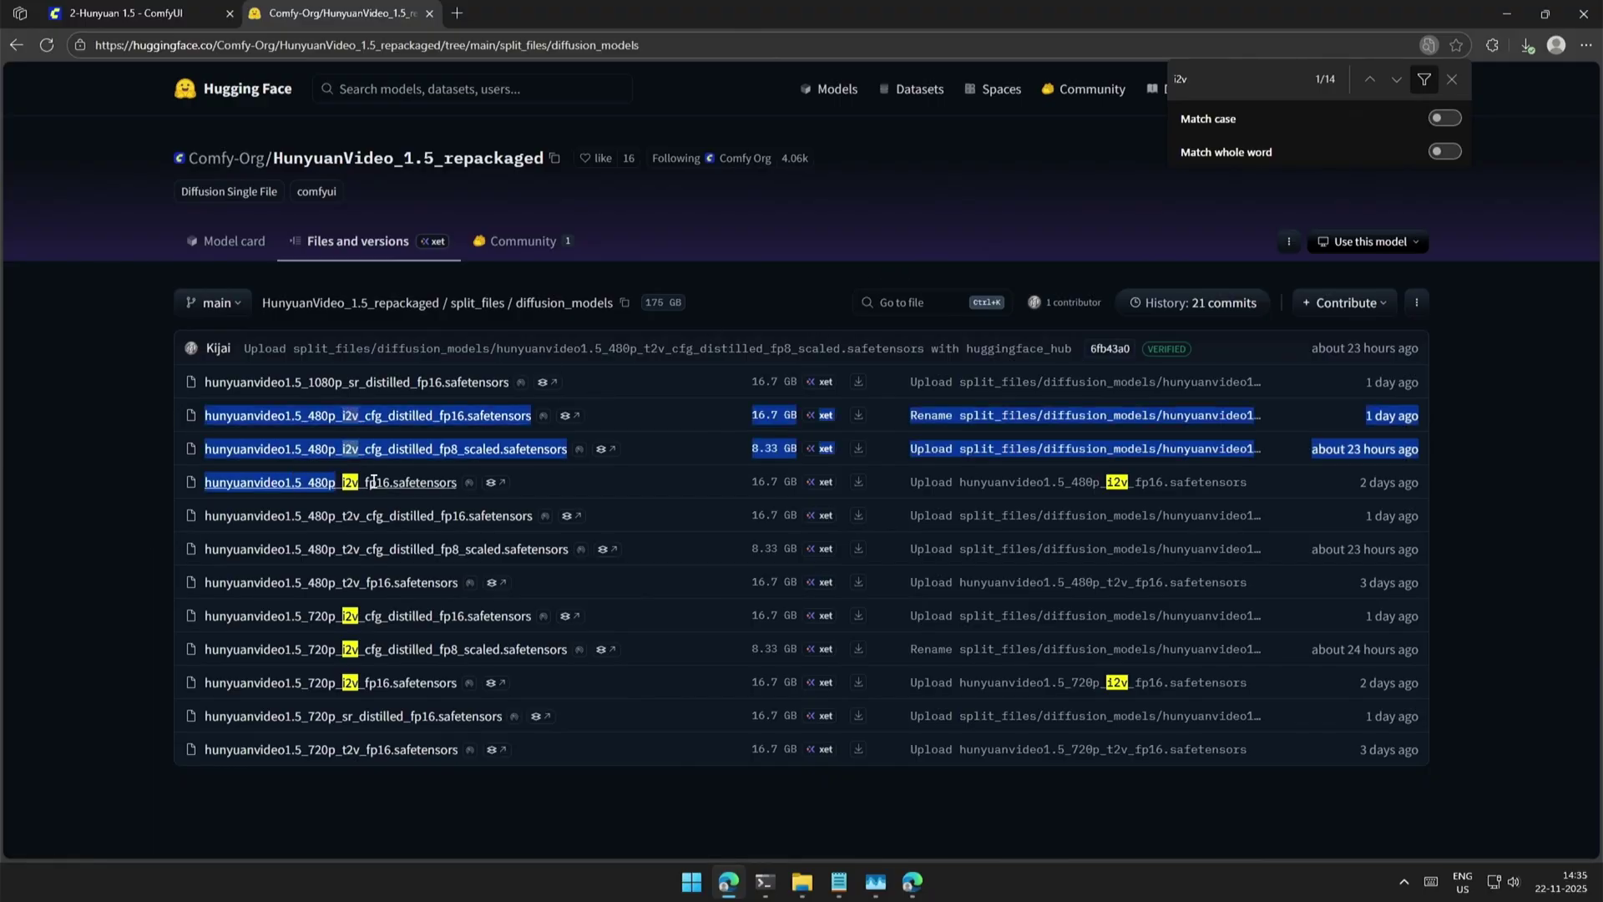
click(119, 543)
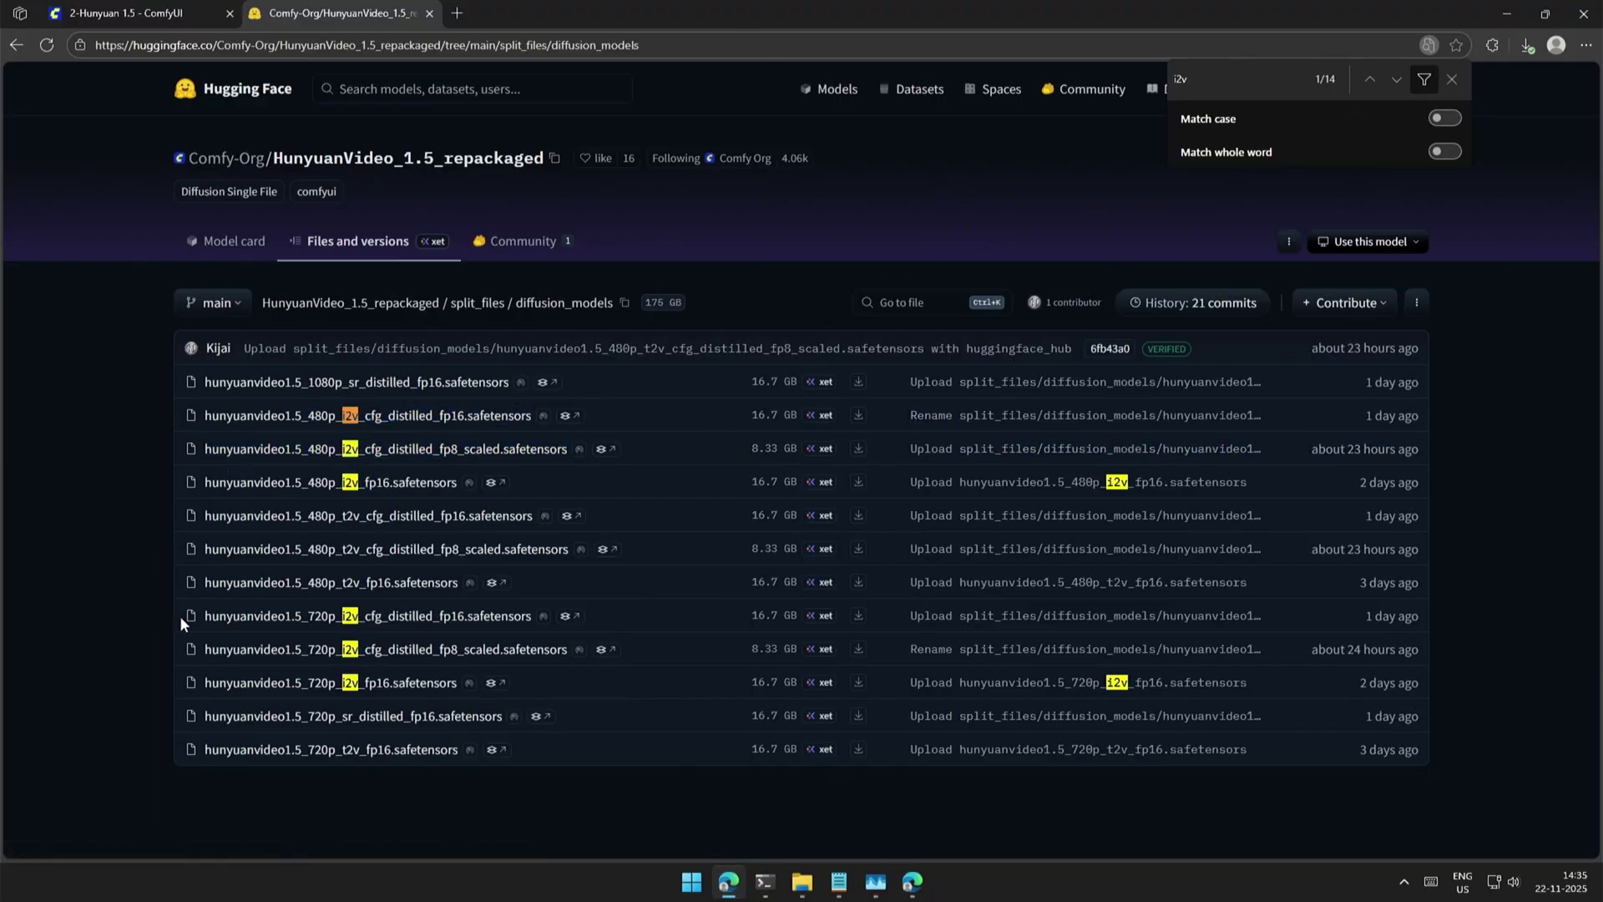
drag(178, 614, 524, 689)
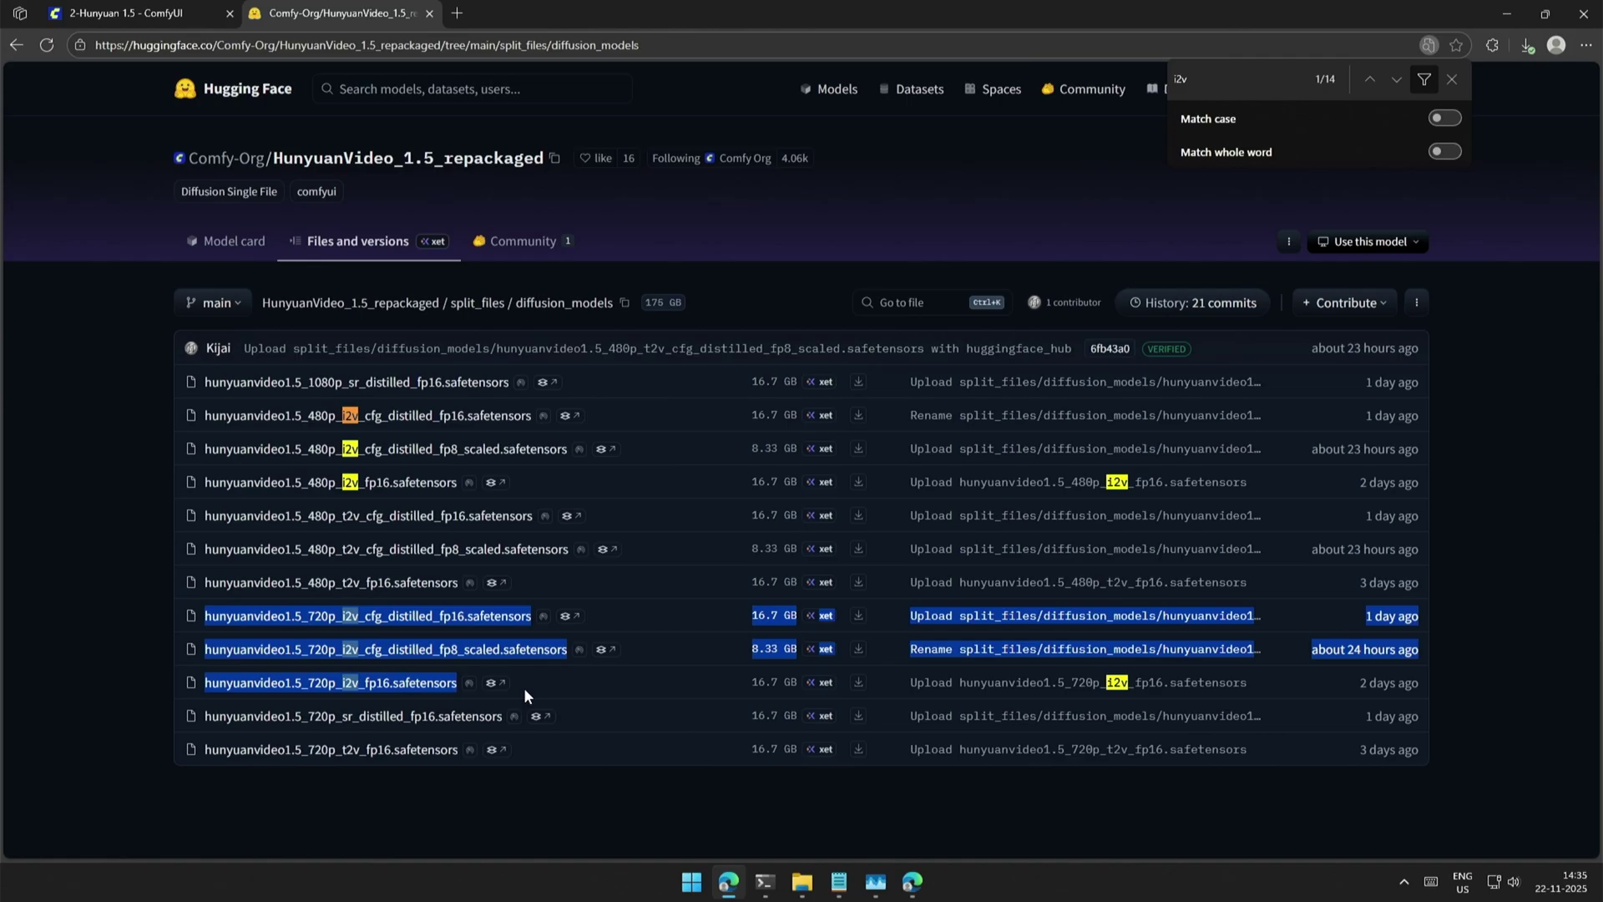
click(116, 631)
drag(167, 508, 549, 589)
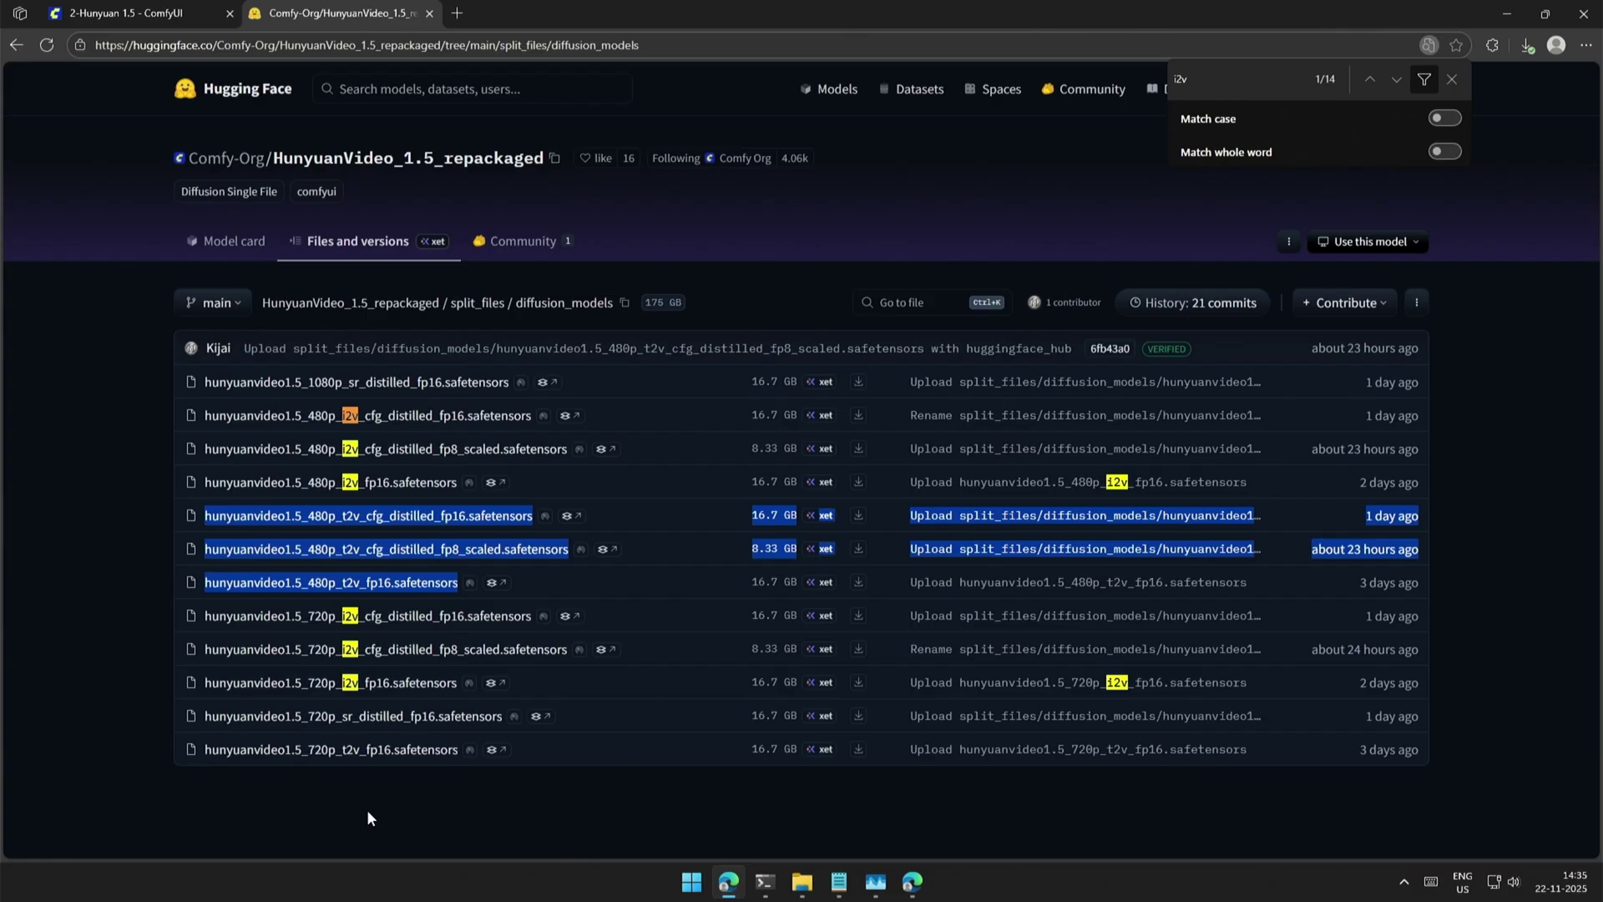
click(160, 751)
drag(188, 745, 444, 759)
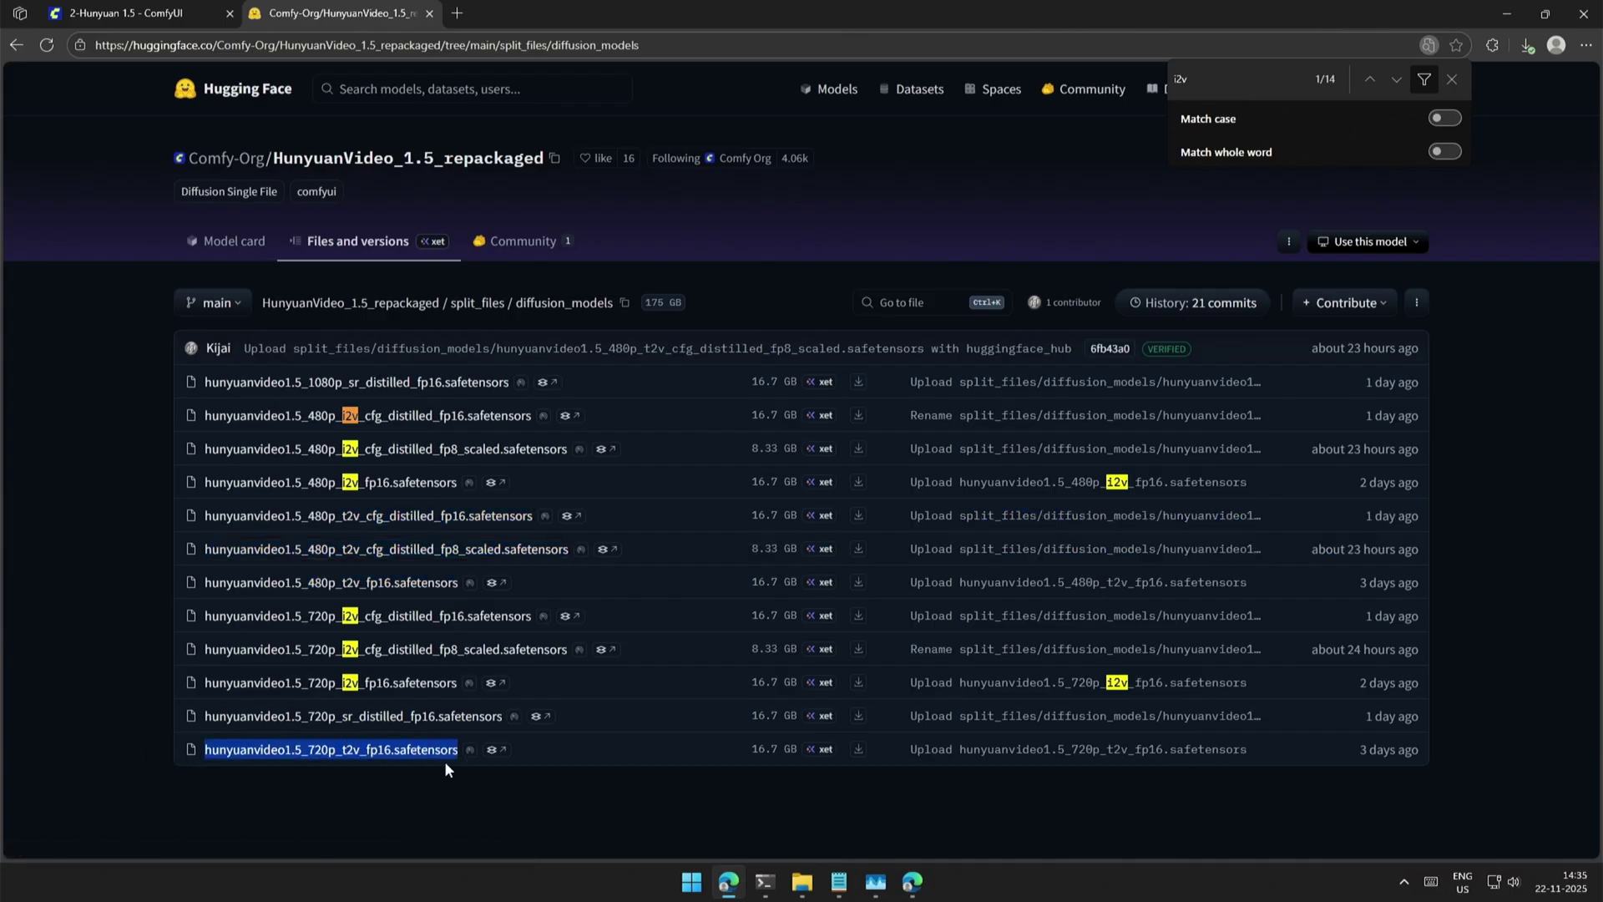
click(337, 783)
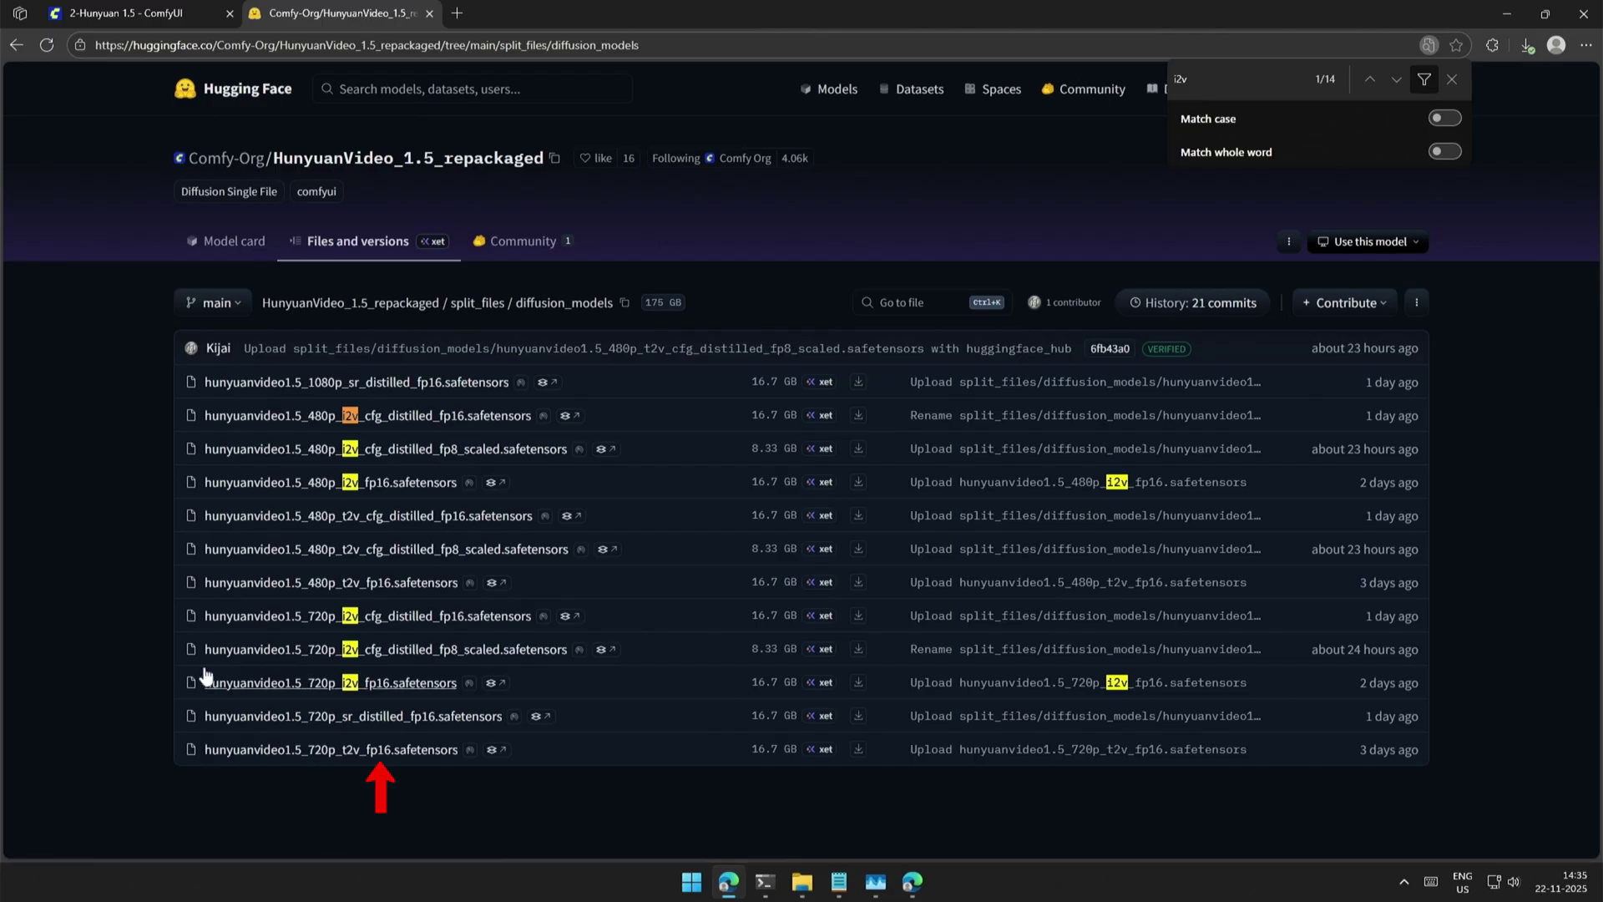
Step: Review the 1080p sr model and compare the file sizes of the 480p i2v distilled fp16 and the 480p and 720p fp8_scaled models
drag(157, 388, 526, 392)
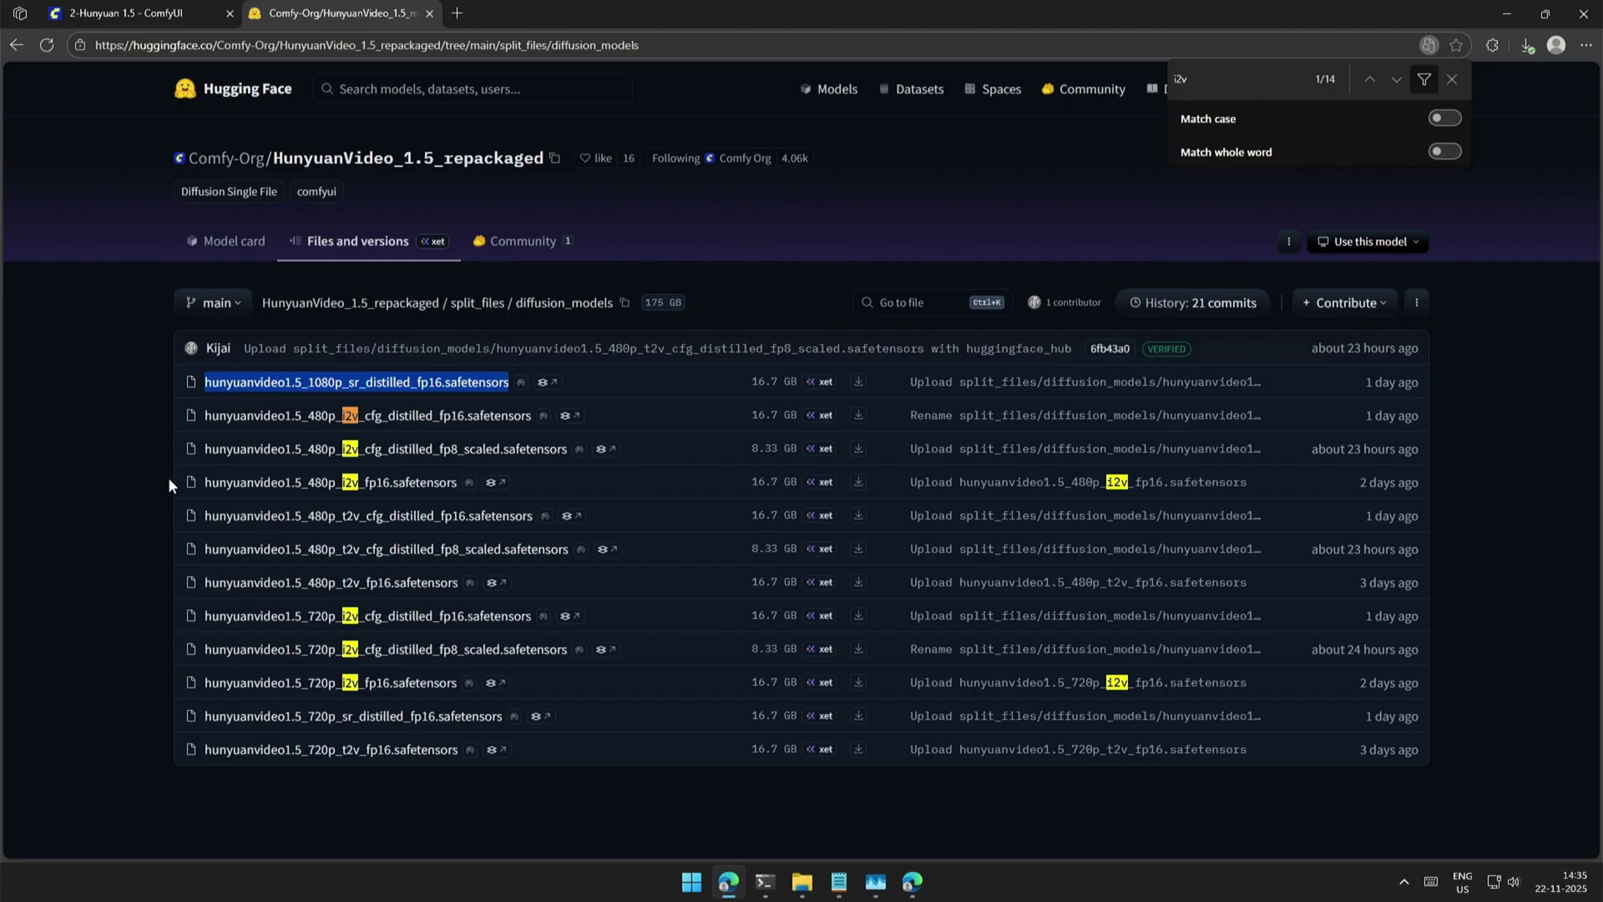
drag(175, 451, 792, 444)
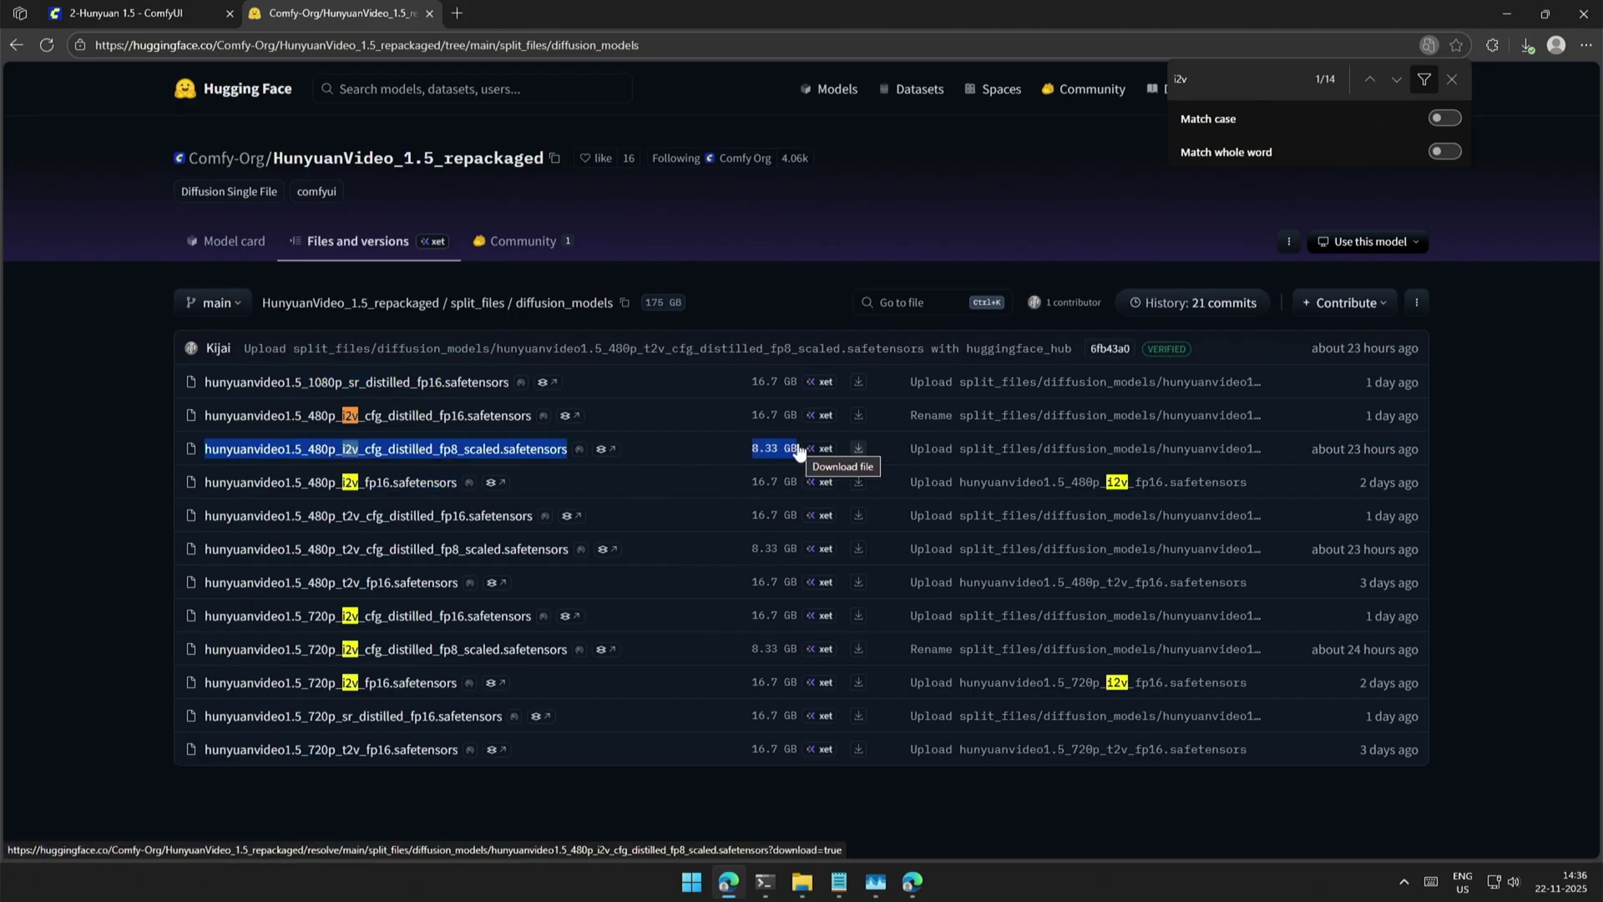
drag(167, 416, 787, 416)
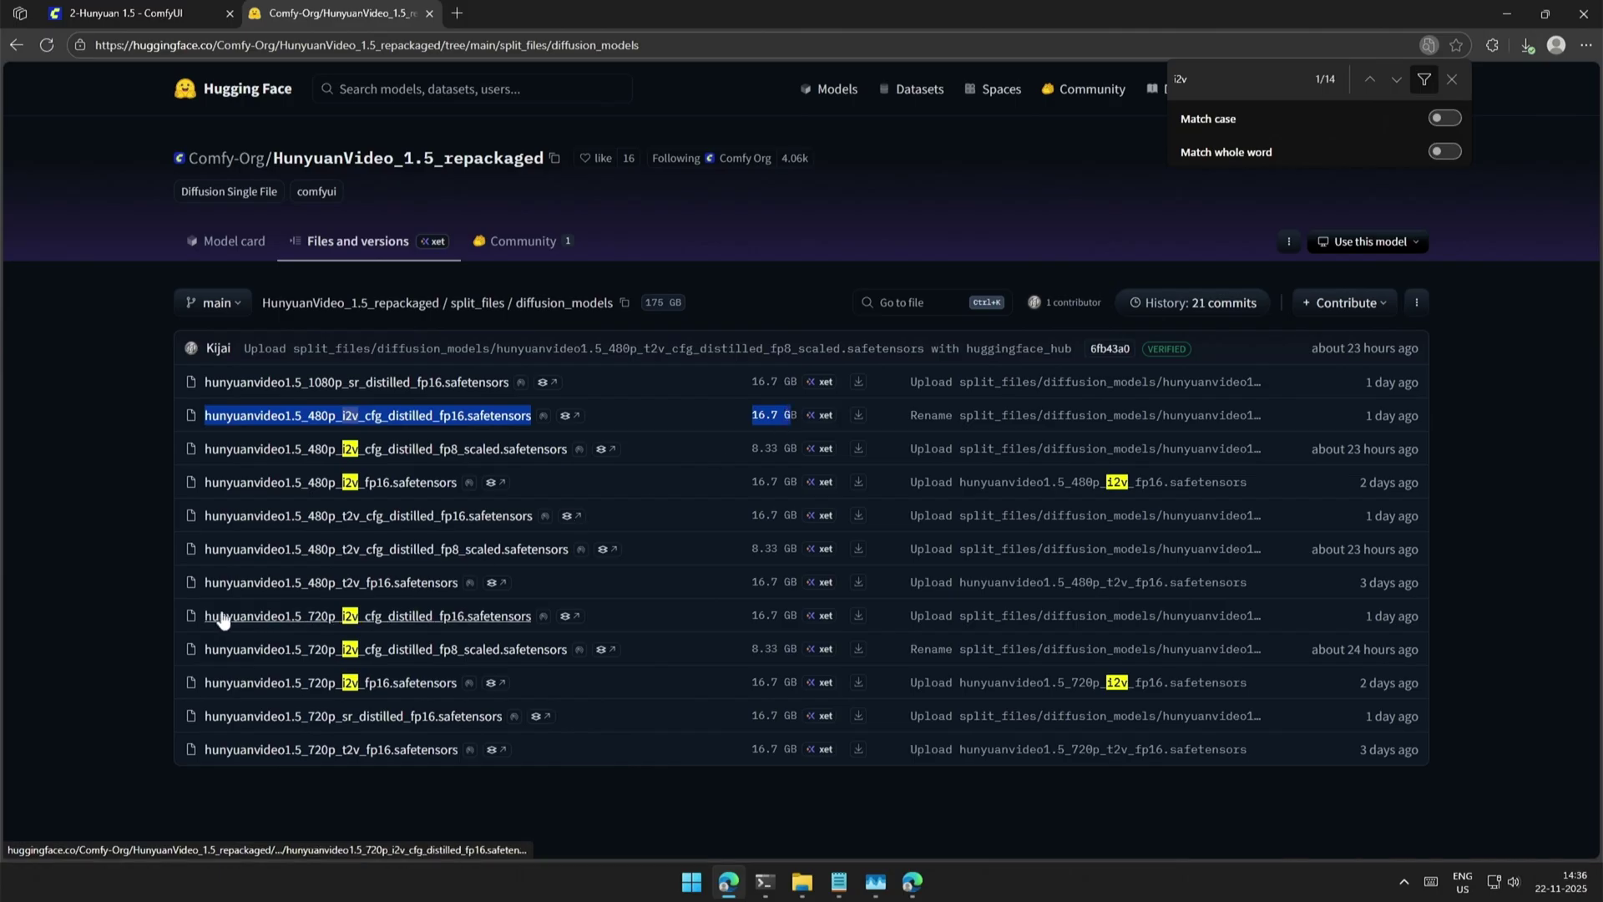
click(166, 652)
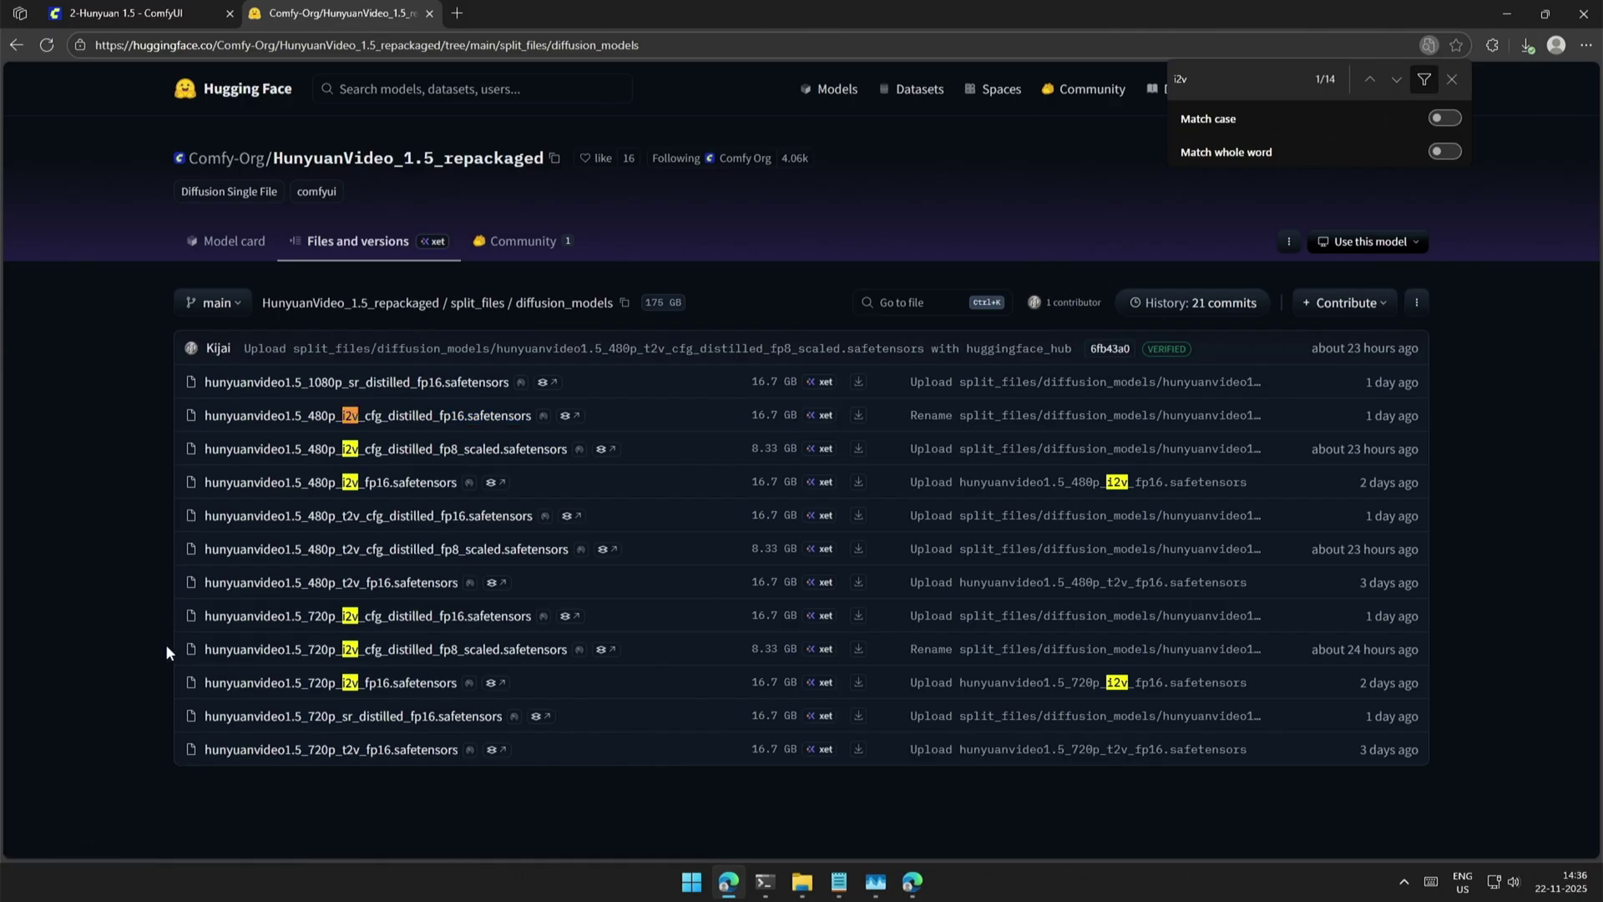
drag(179, 649, 788, 648)
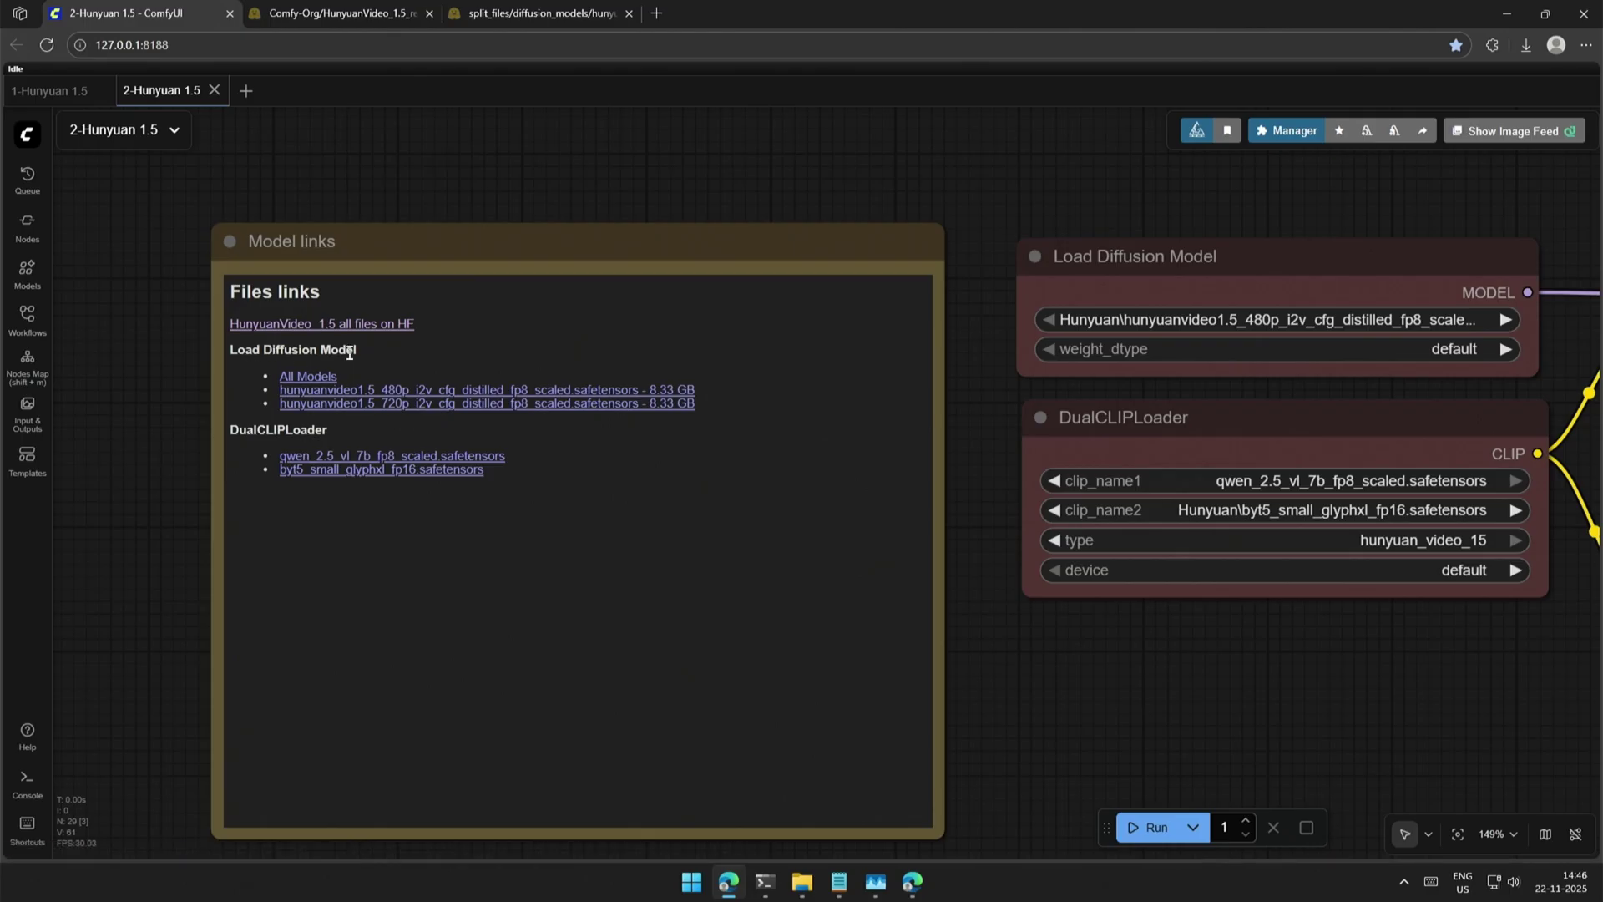
Step: Compare the diffusion model and text encoder links in the Model links note with the Load Diffusion Model and DualCLIPLoader nodes
click(1054, 298)
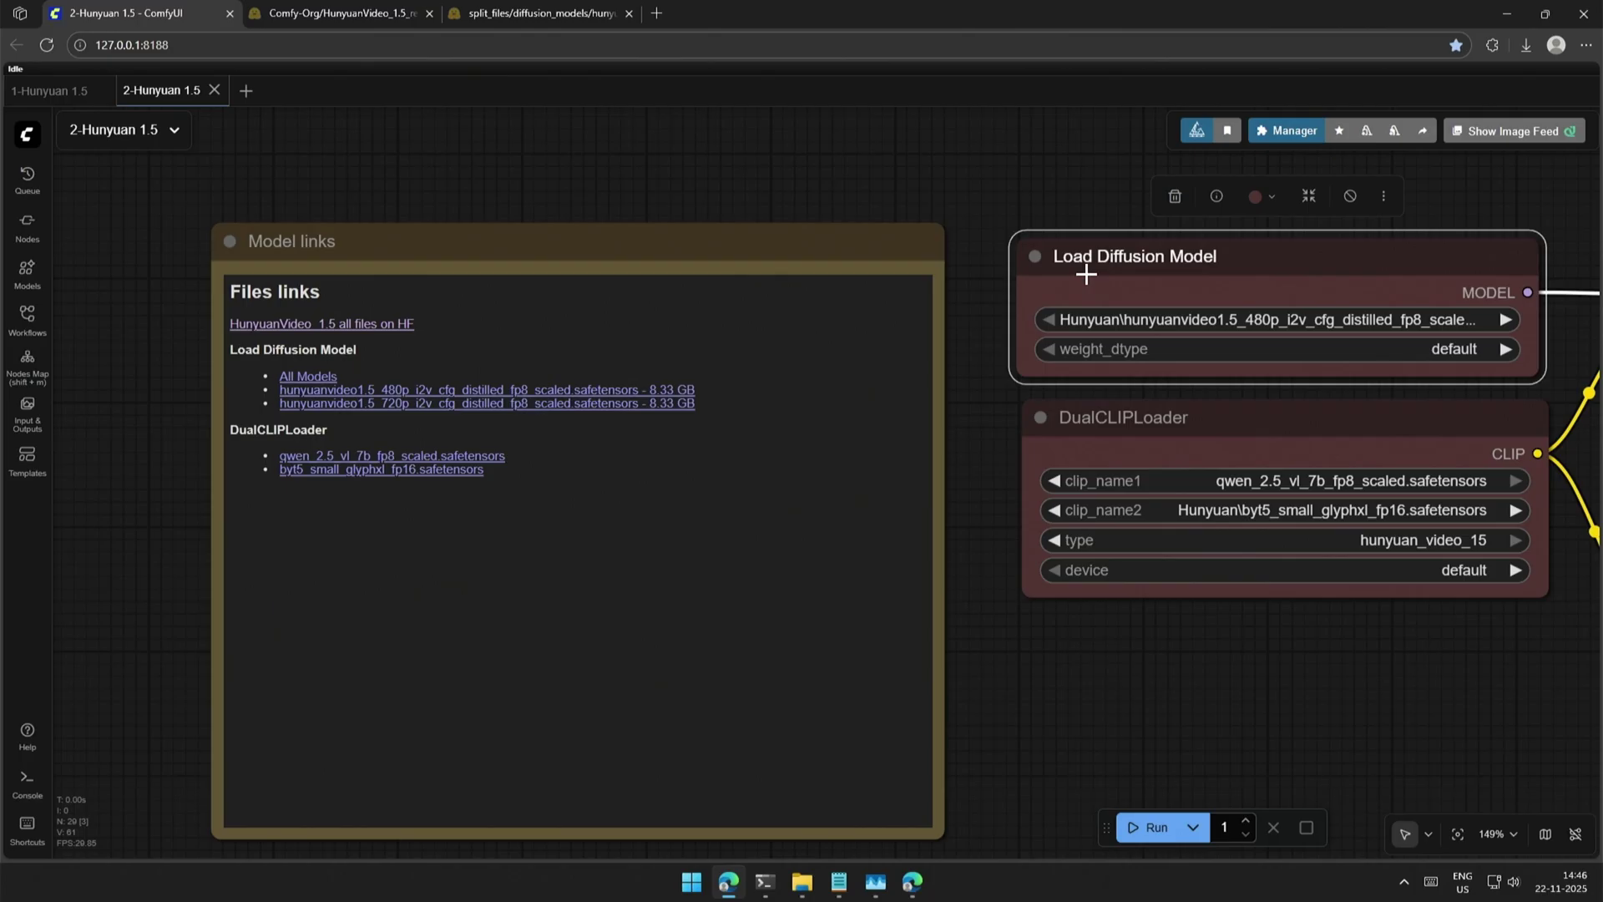
double_click(415, 513)
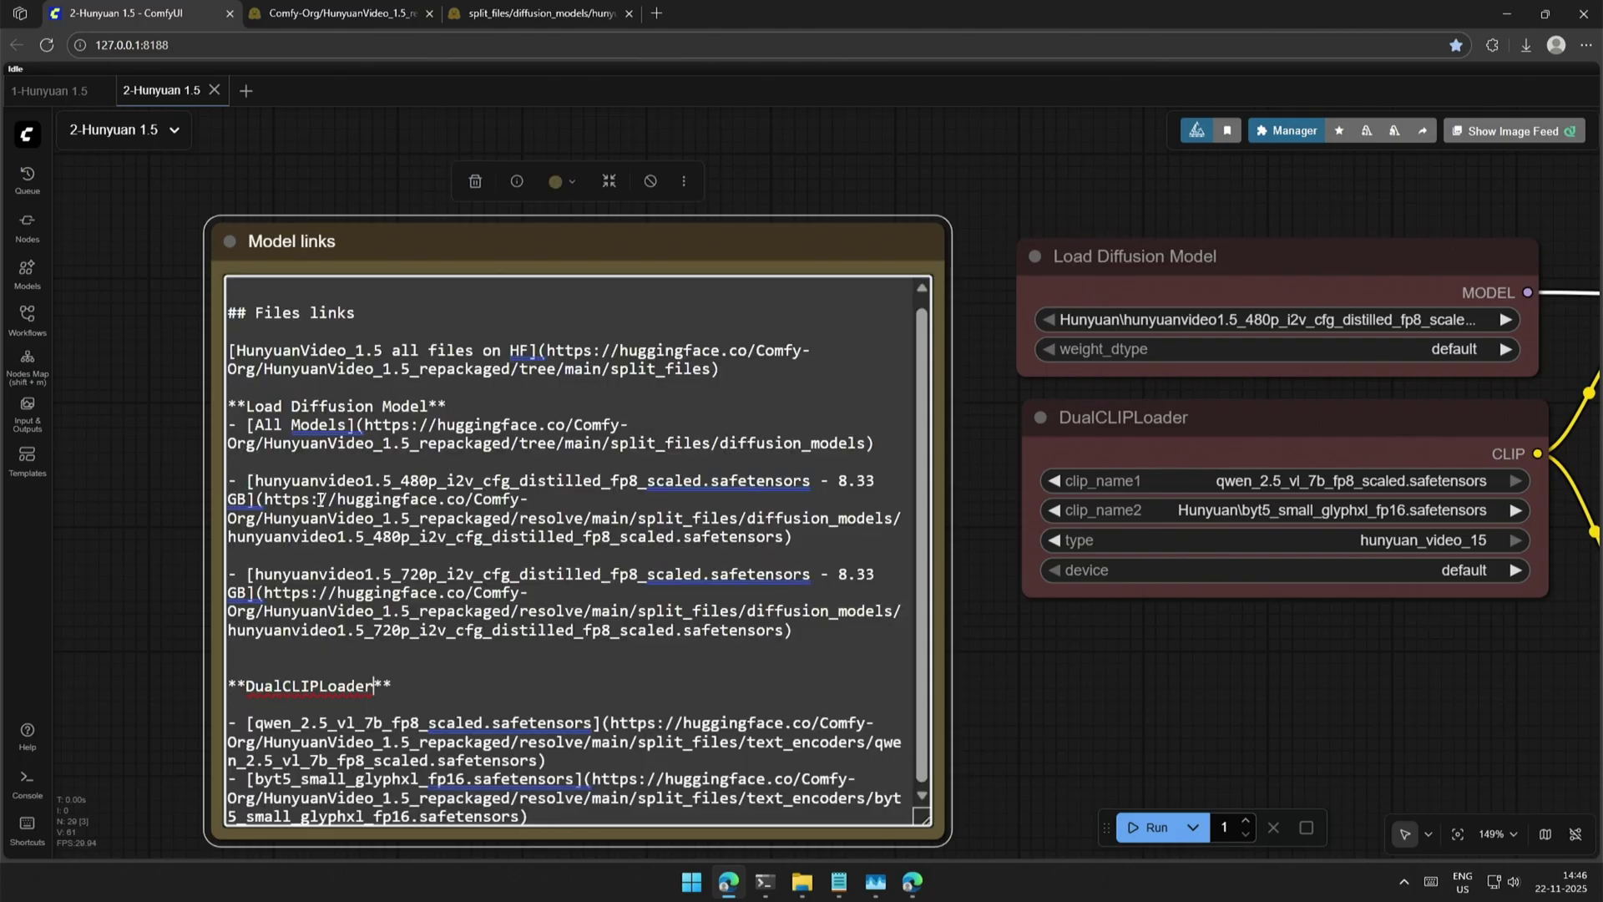
click(138, 488)
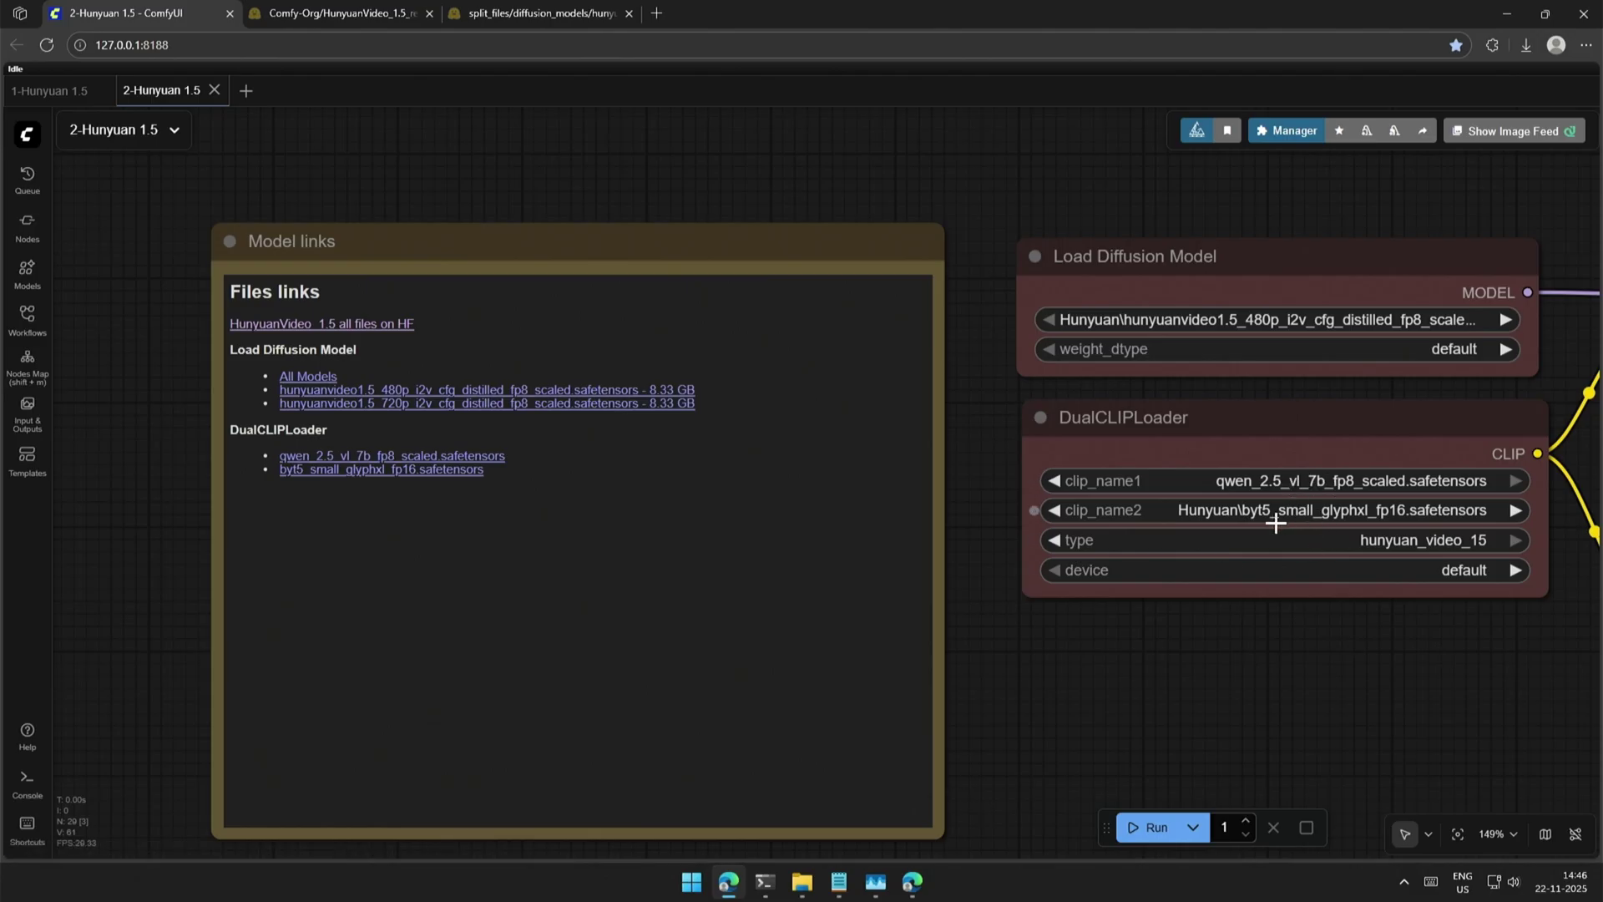
click(1350, 544)
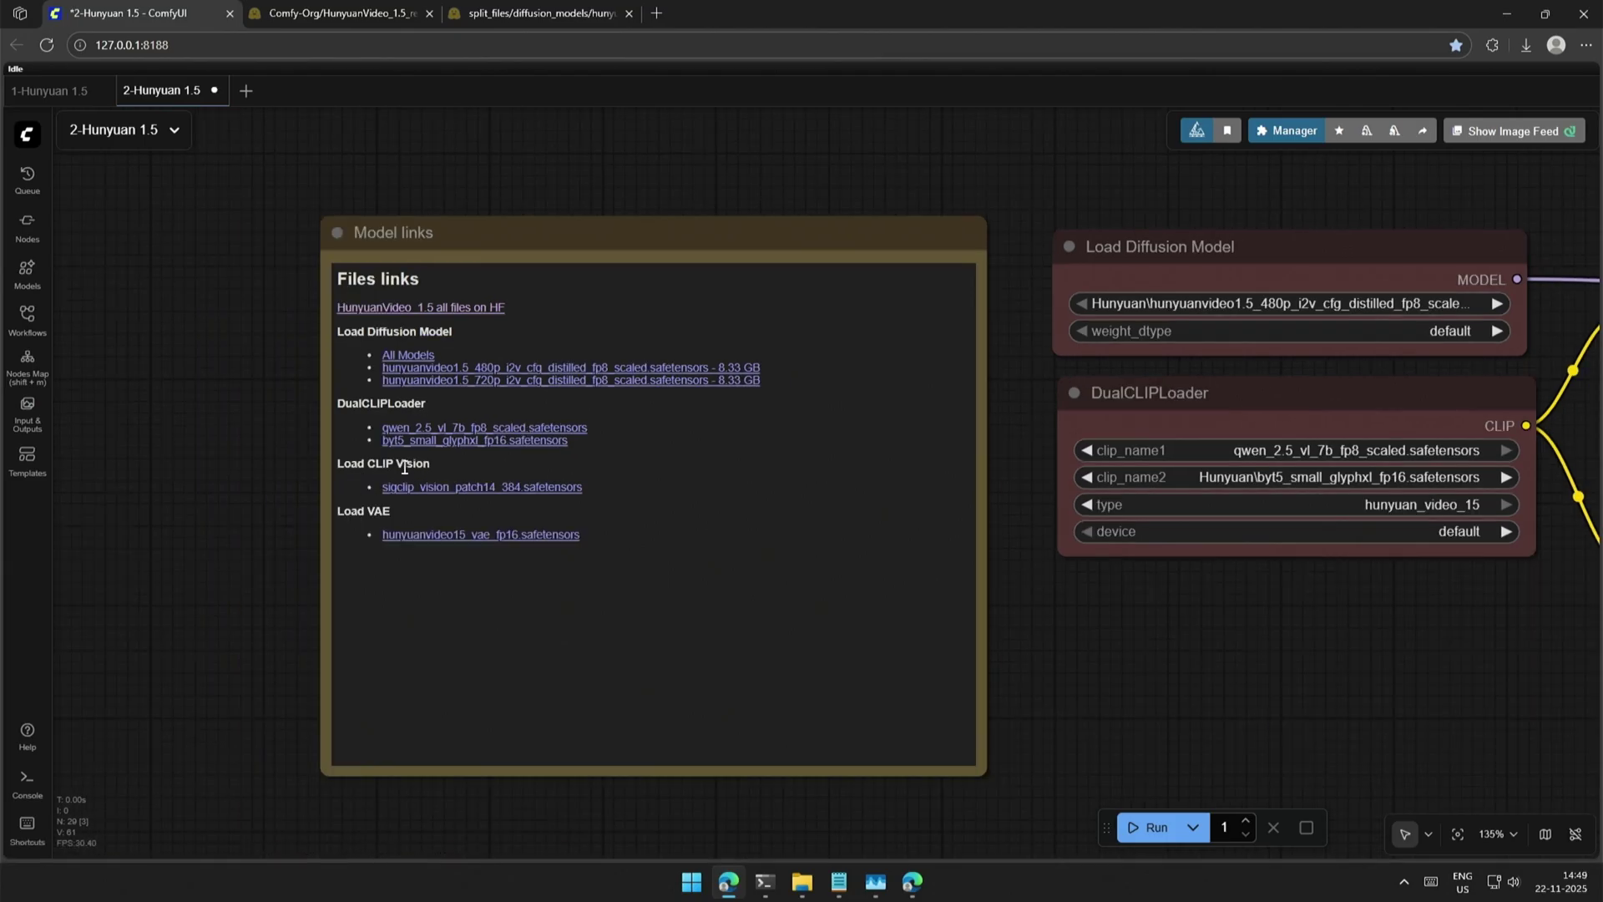
Step: Match the Load CLIP Vision and Load VAE links in the note to their loader nodes in the workflow
drag(1324, 675, 893, 304)
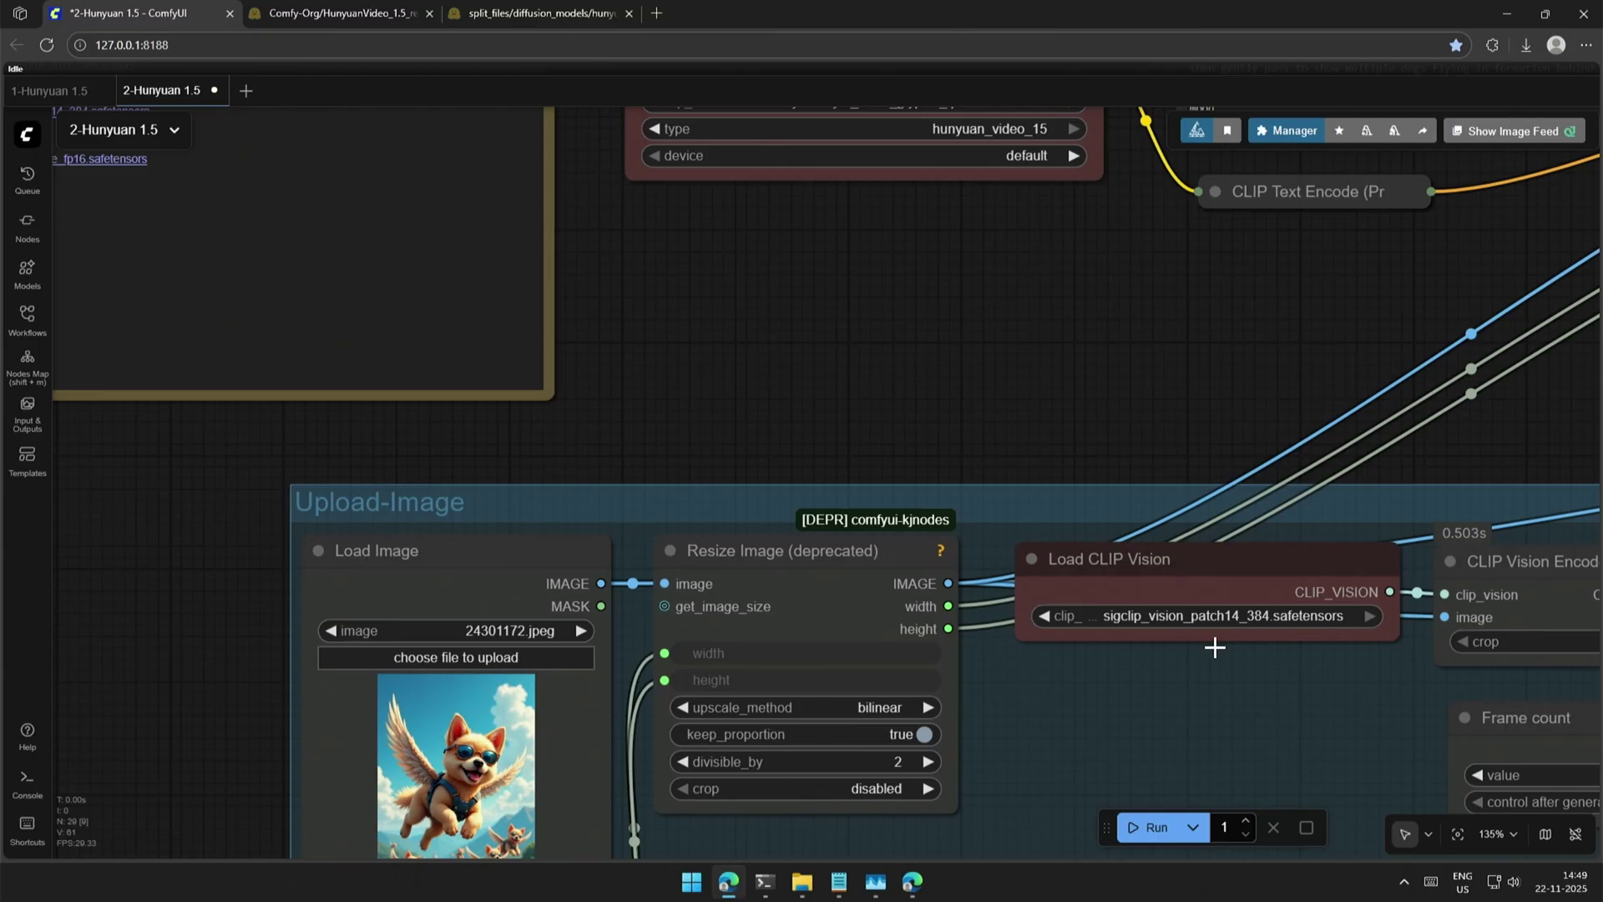
drag(875, 407, 1291, 641)
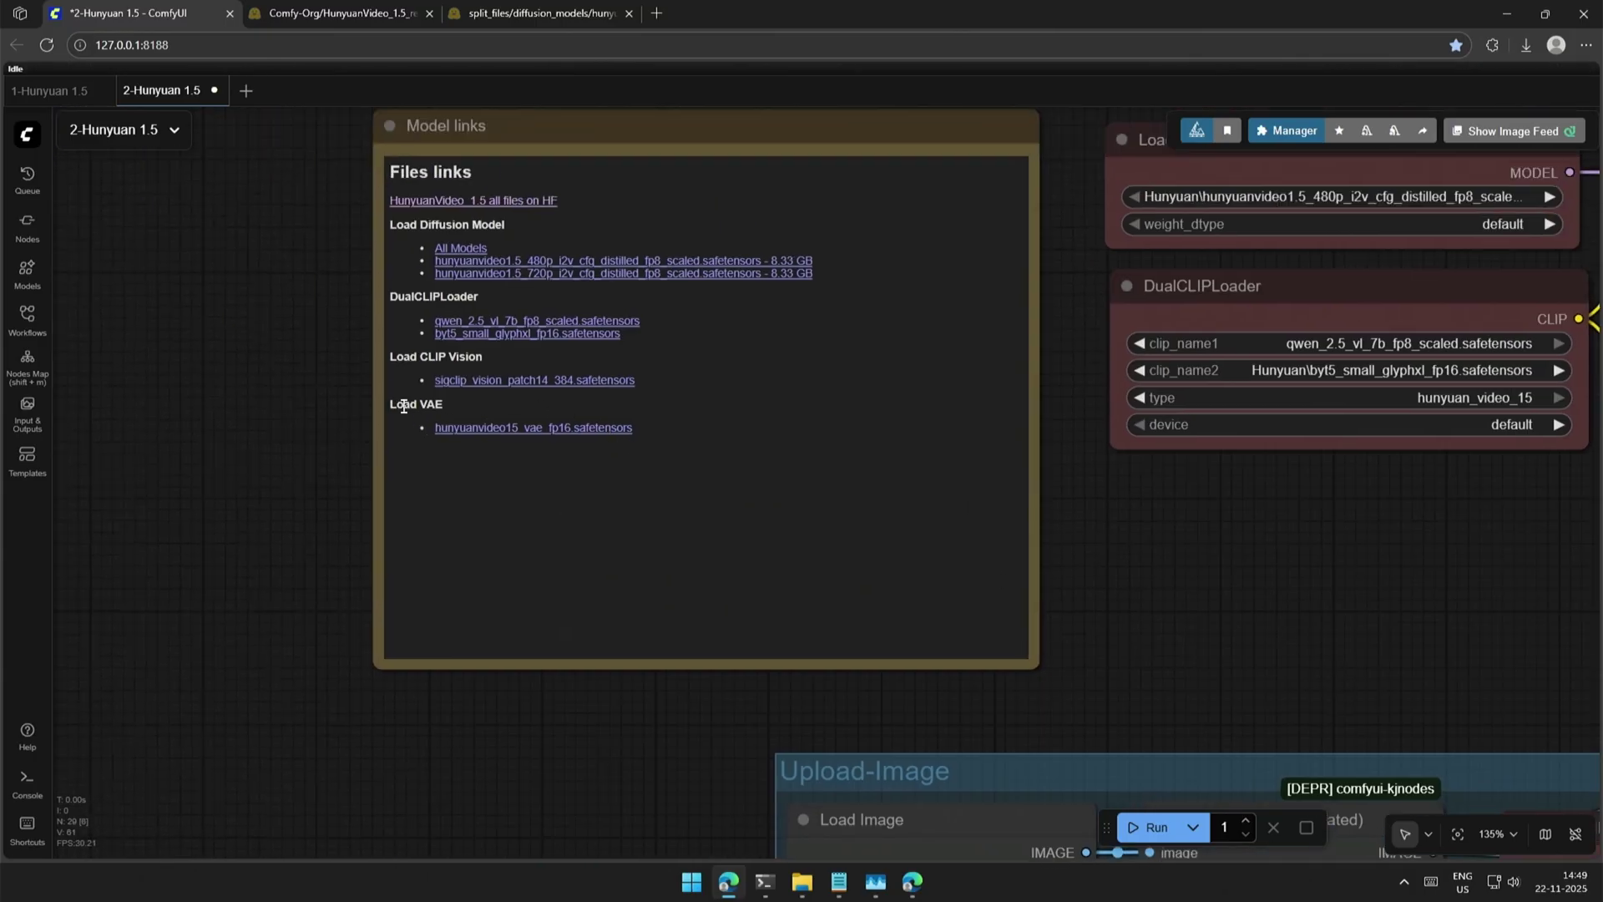
drag(1436, 608, 948, 837)
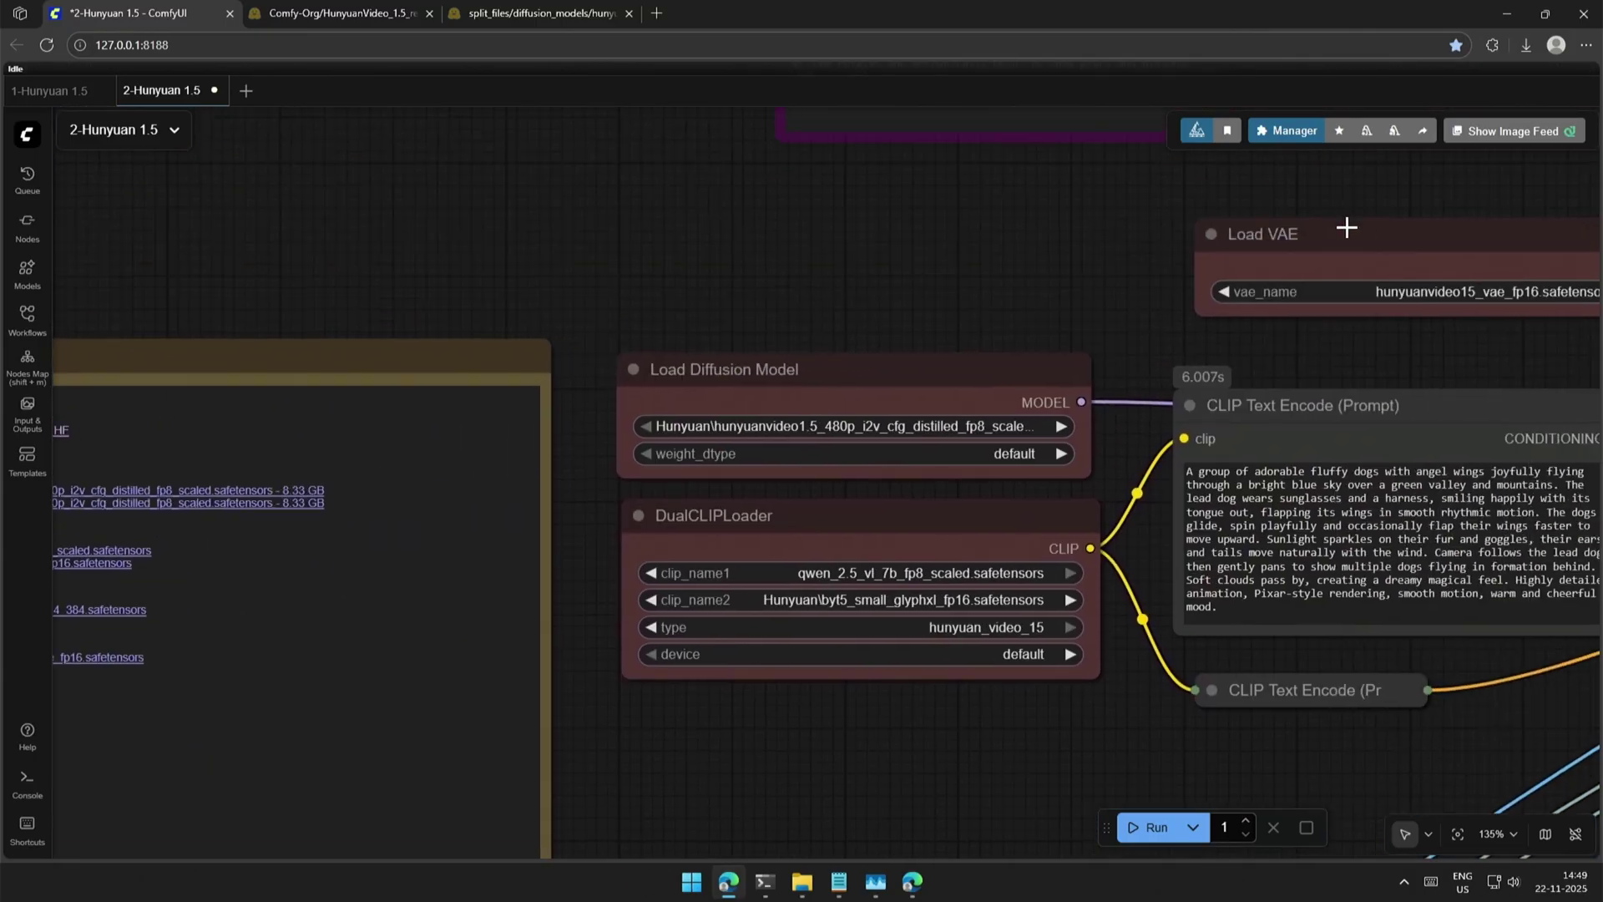
click(1481, 240)
drag(1049, 258, 766, 264)
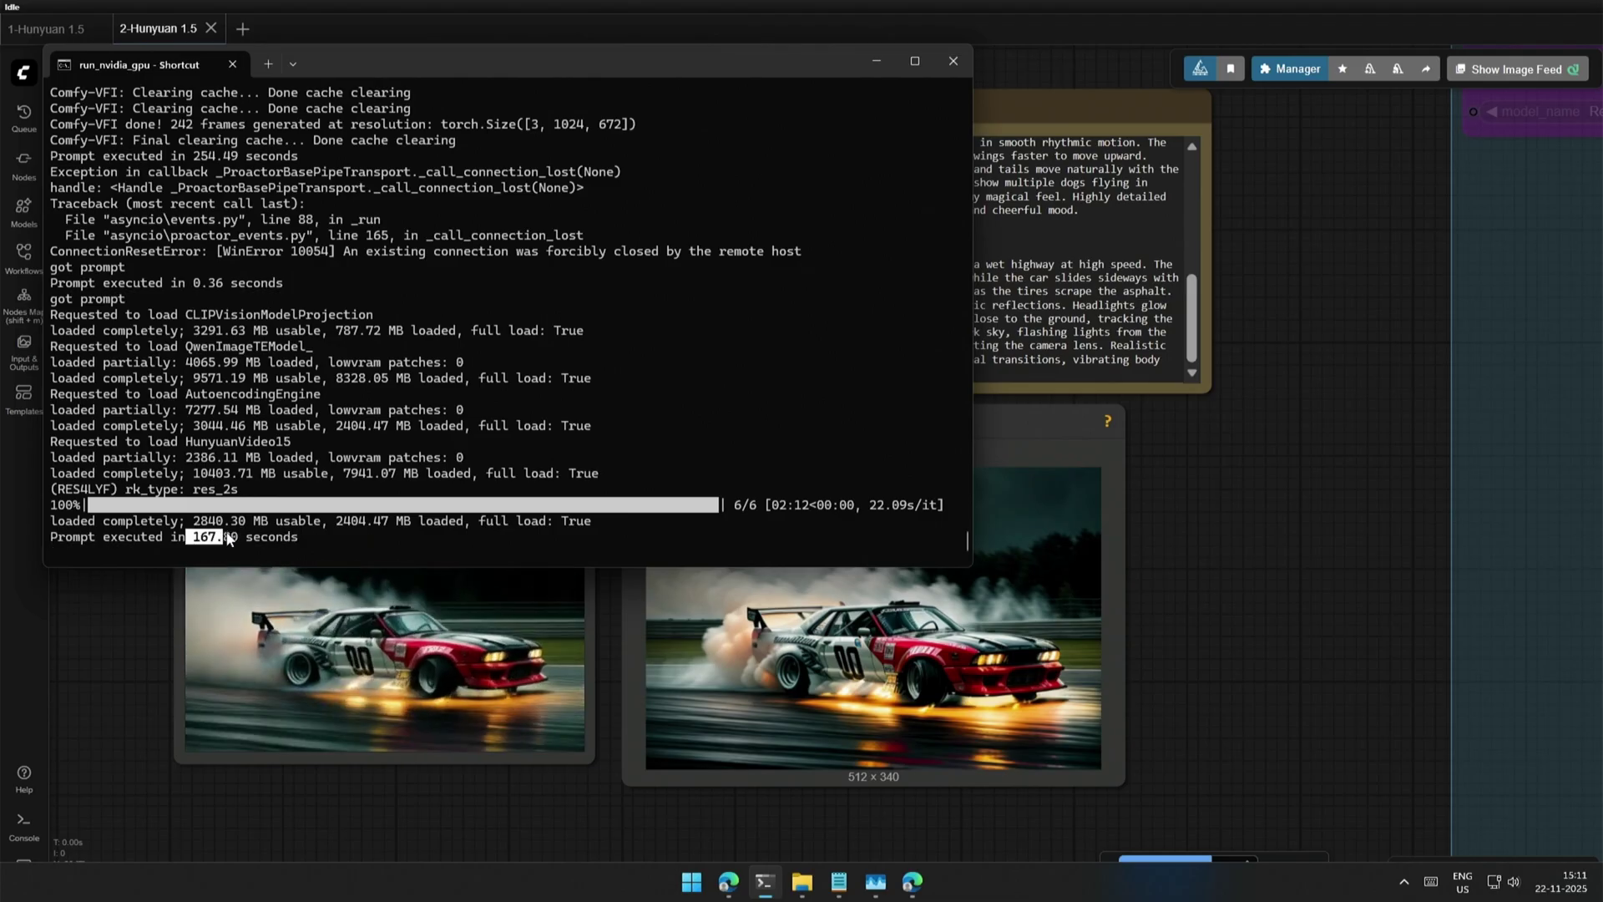
Step: Check the racing car video's prompt execution time in the run_nvidia_gpu console and return to the workflow
drag(227, 538, 245, 541)
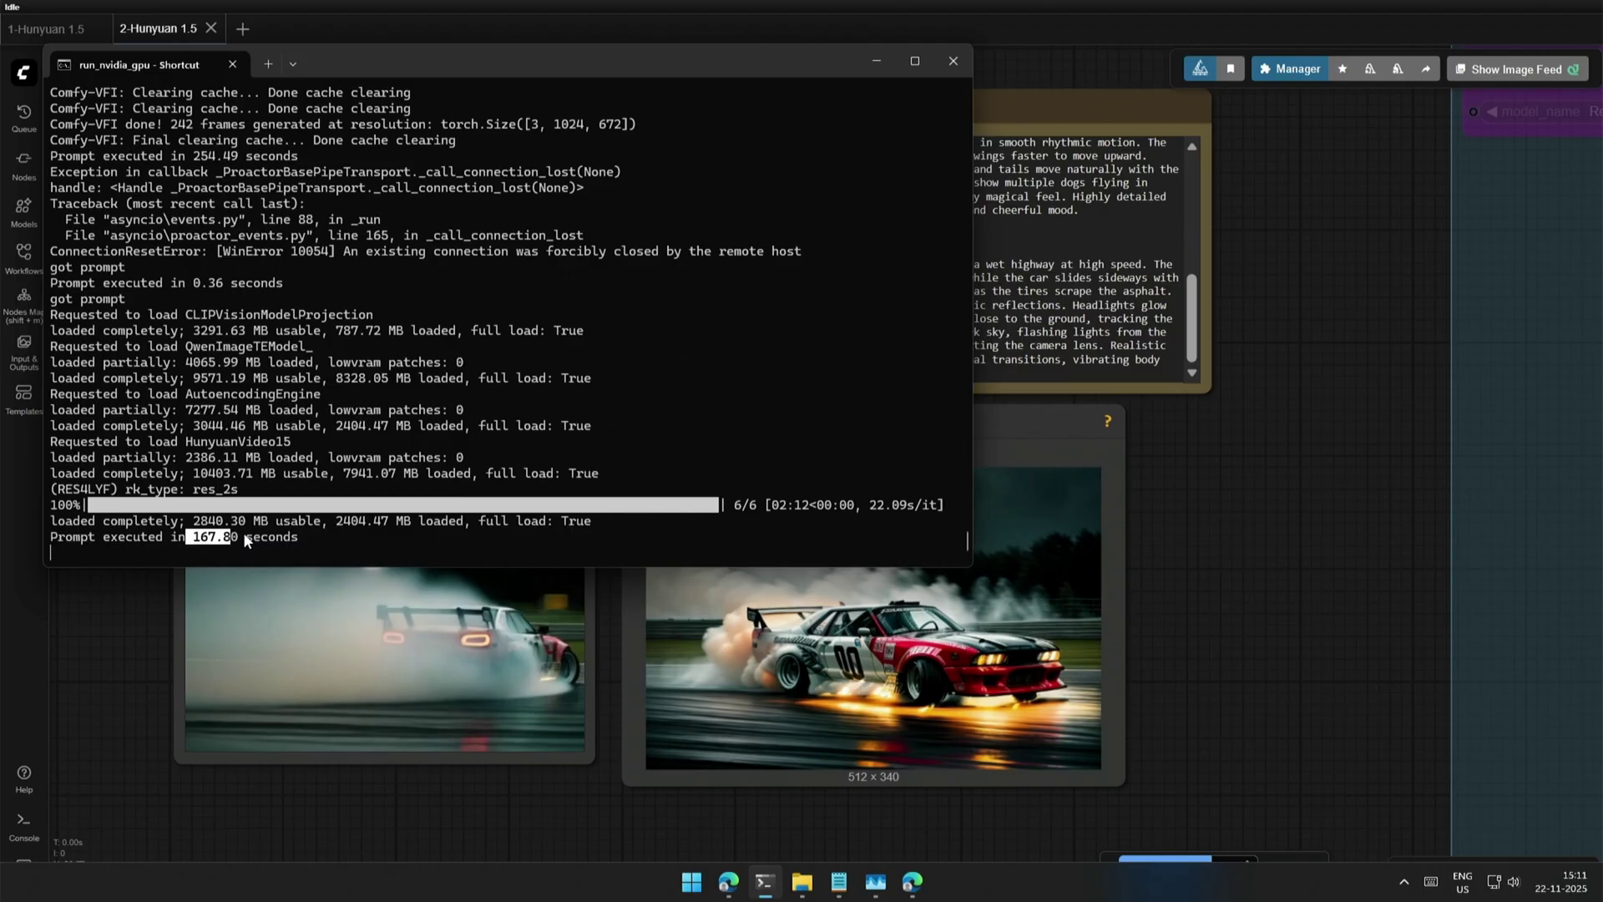
click(1253, 685)
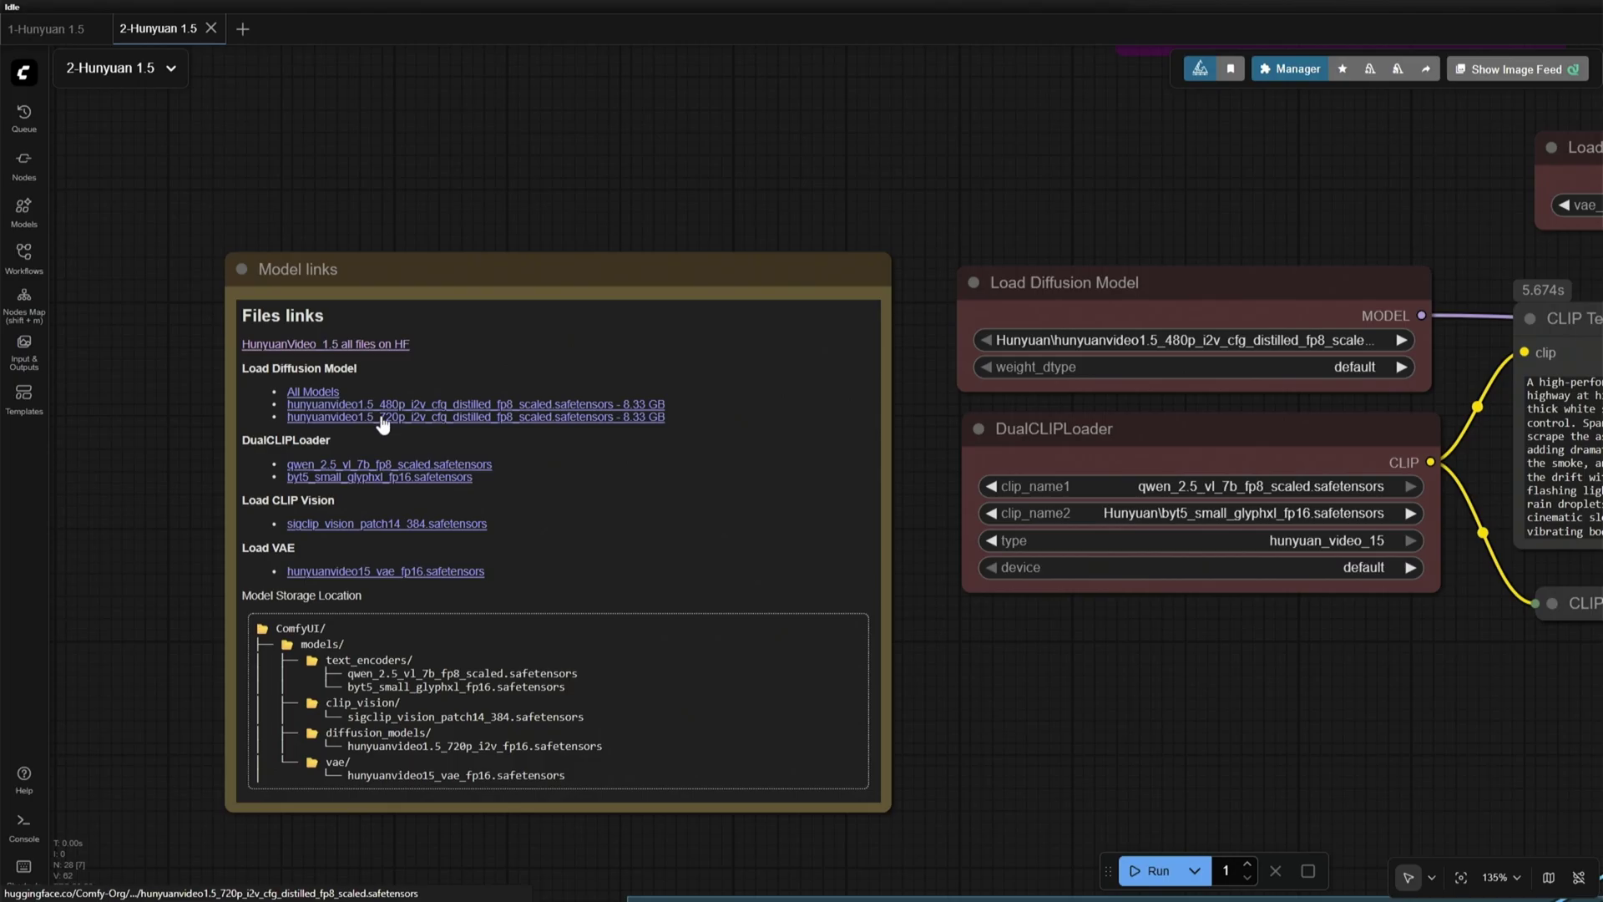
Step: Follow the hunyuanvideo1.5_720p_i2v_cfg_distilled_fp8_scaled.safetensors link in the note and select that model in the Load Diffusion Model node
click(385, 415)
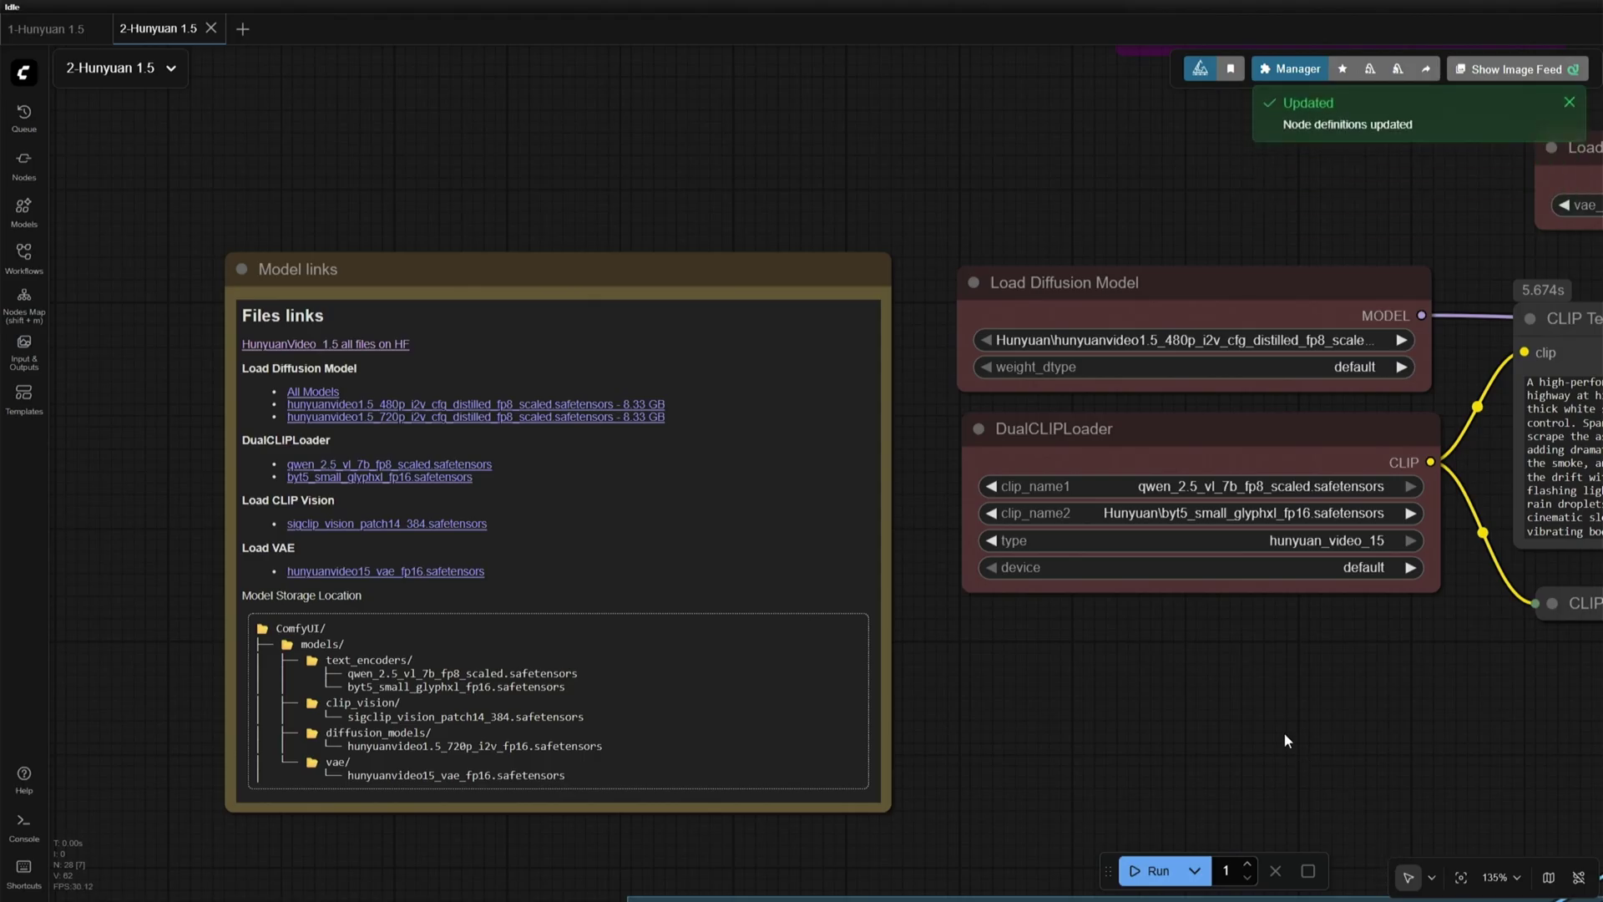
click(1200, 341)
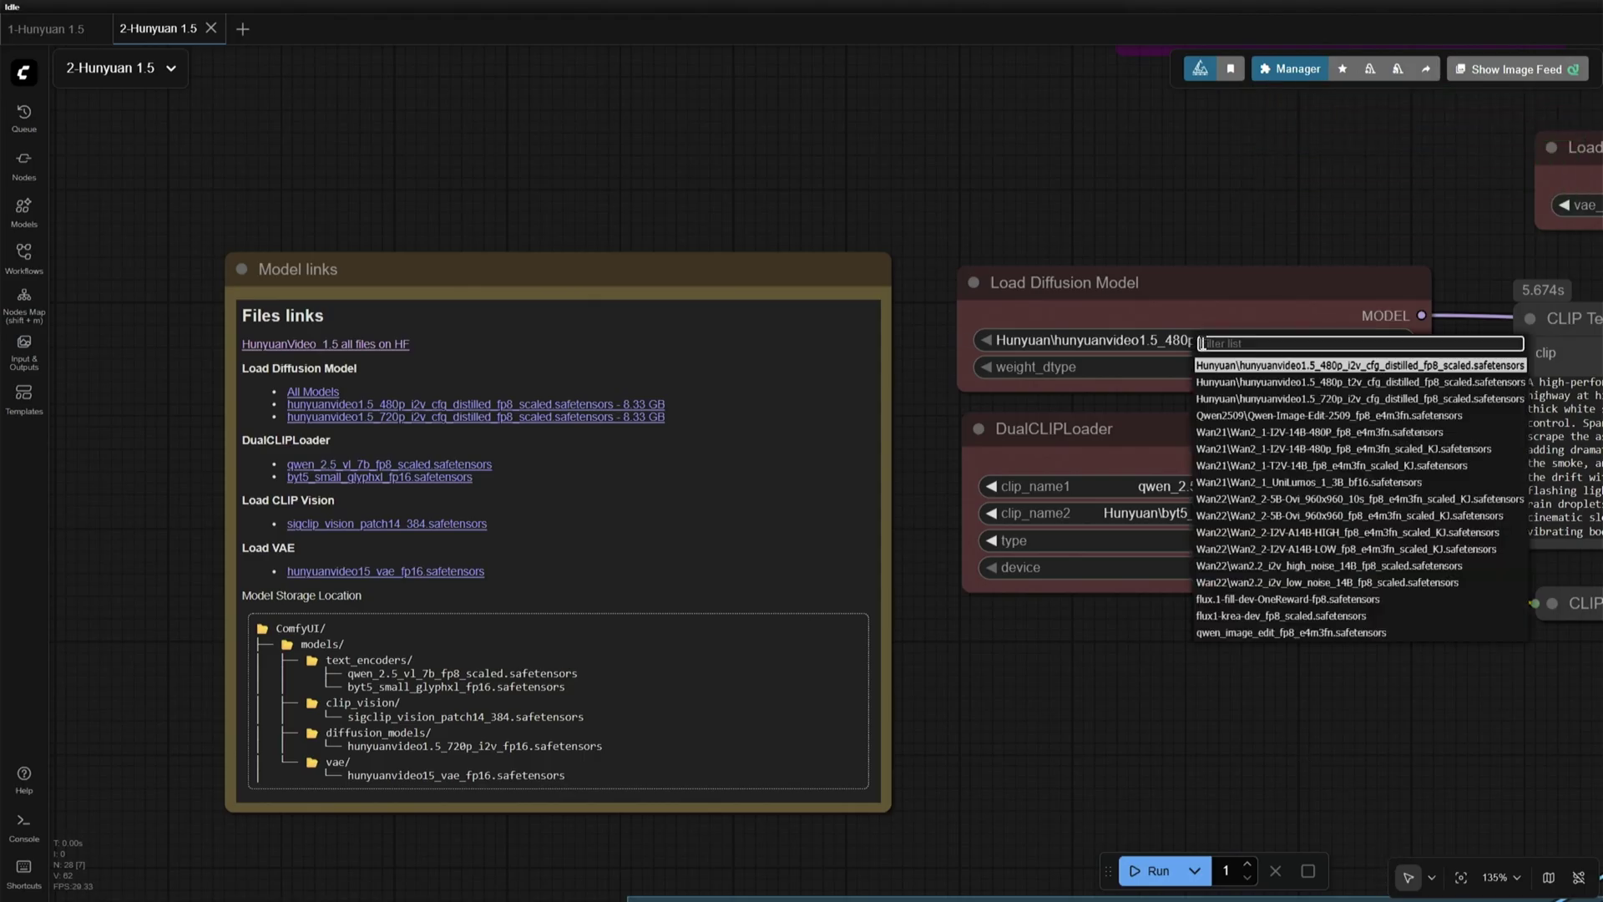
click(1317, 400)
Step: Load image-disaster-girl.jpg into the Load Image node of the Upload-Image group
scroll(1018, 751, down, 4)
drag(1018, 751, 793, 426)
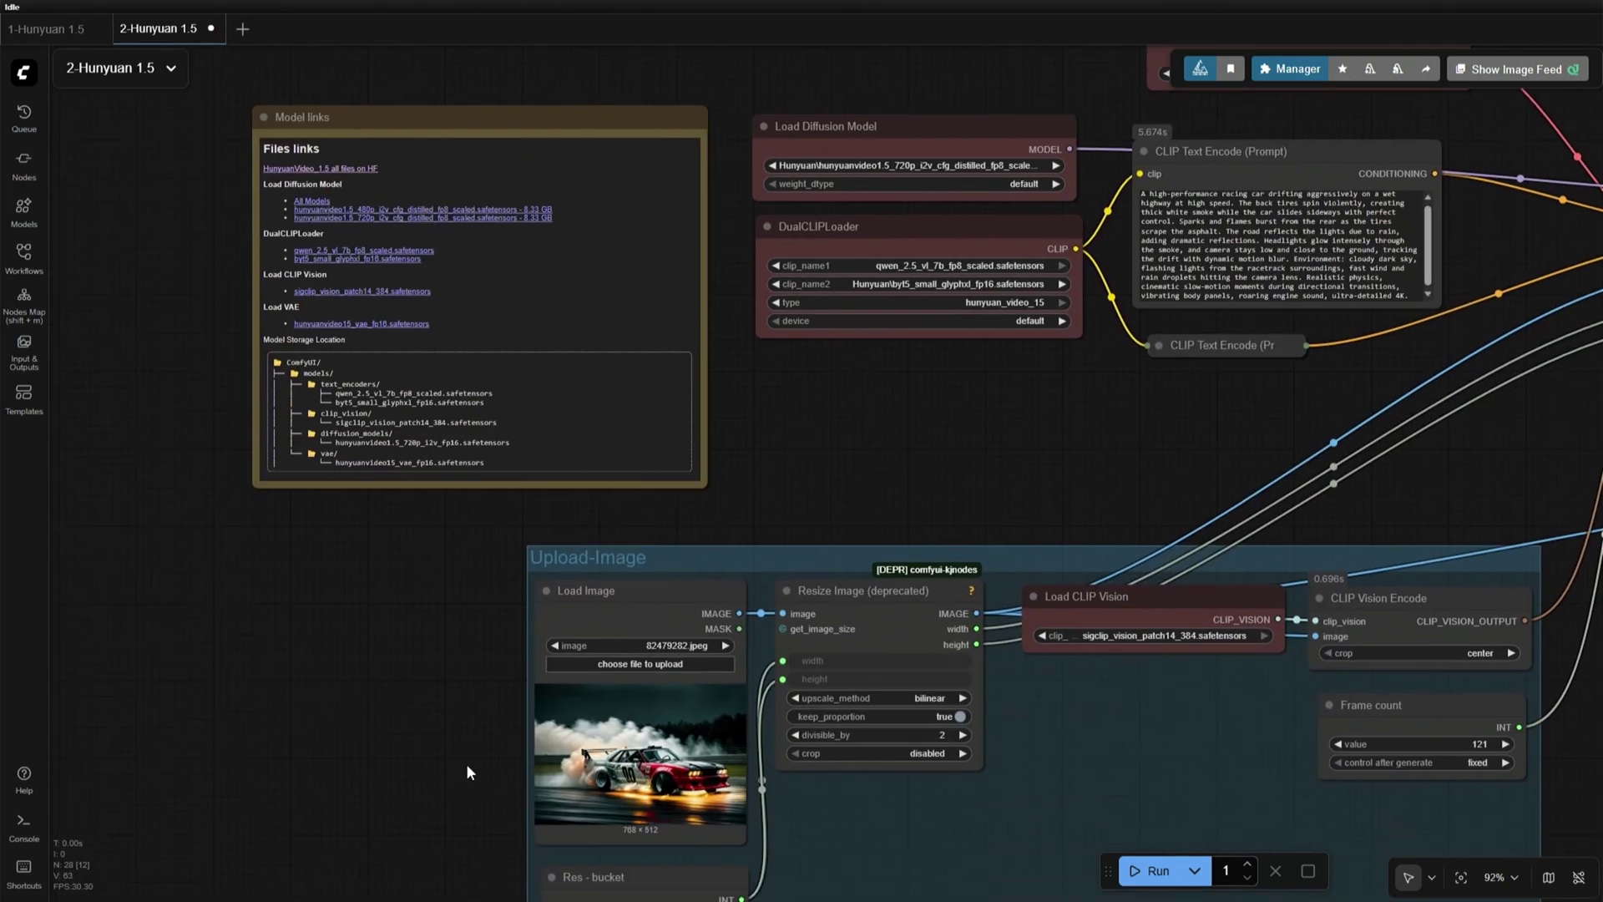
scroll(357, 662, down, 3)
scroll(422, 461, right, 3)
click(422, 461)
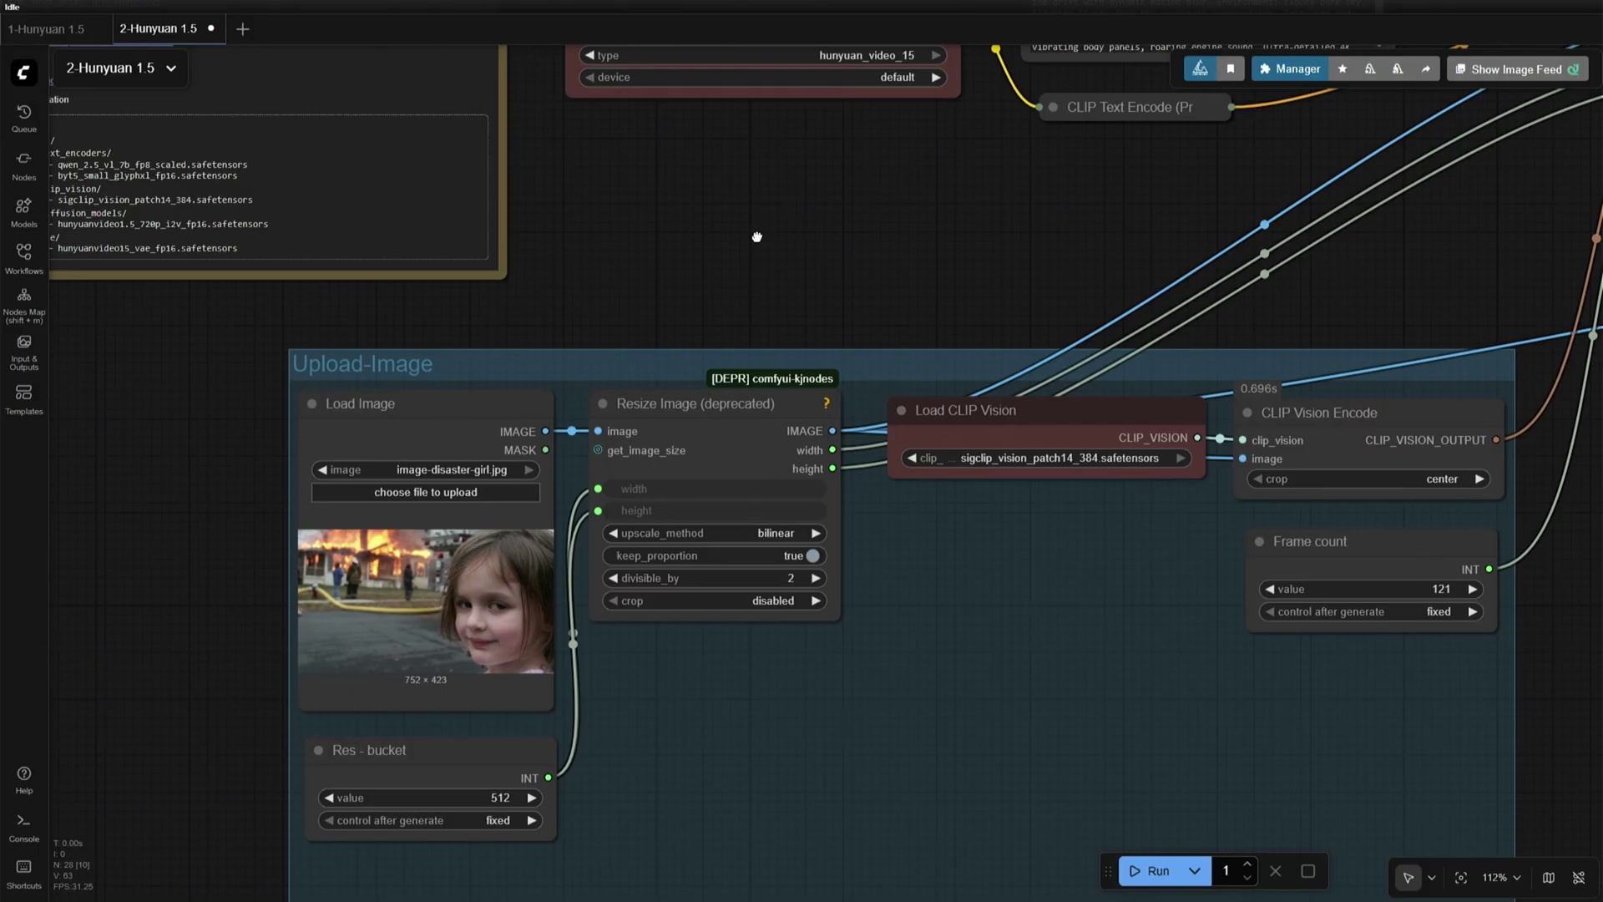
Step: Replace the CLIP Text Encode prompt with the description of a mischievously smiling young girl in front of a burning house
mouse_move(756, 237)
mouse_down()
mouse_move(503, 498)
mouse_move(373, 586)
mouse_up()
click(778, 364)
key(ctrl+a)
text(A young girl standing in the foreground turns her head slowly toward the camera with a mischievous, playful smile while a burning house is seen in the distant background. Firefighters are working to control the flames, smoke rising into the sky. The girl is calm and relaxed, watching the scene from a safe distance. Warm firelight reflects softly on her face. Camera focuses on her expression first, then gently shifts to the burning house behind her, with the scene full of dramatic tension and cinematic lighting. Subtle wind moves her hair, slow-motion atmosphere, emotional contrast between her calm expression and the chaotic background. High-detail, realistic motion.)
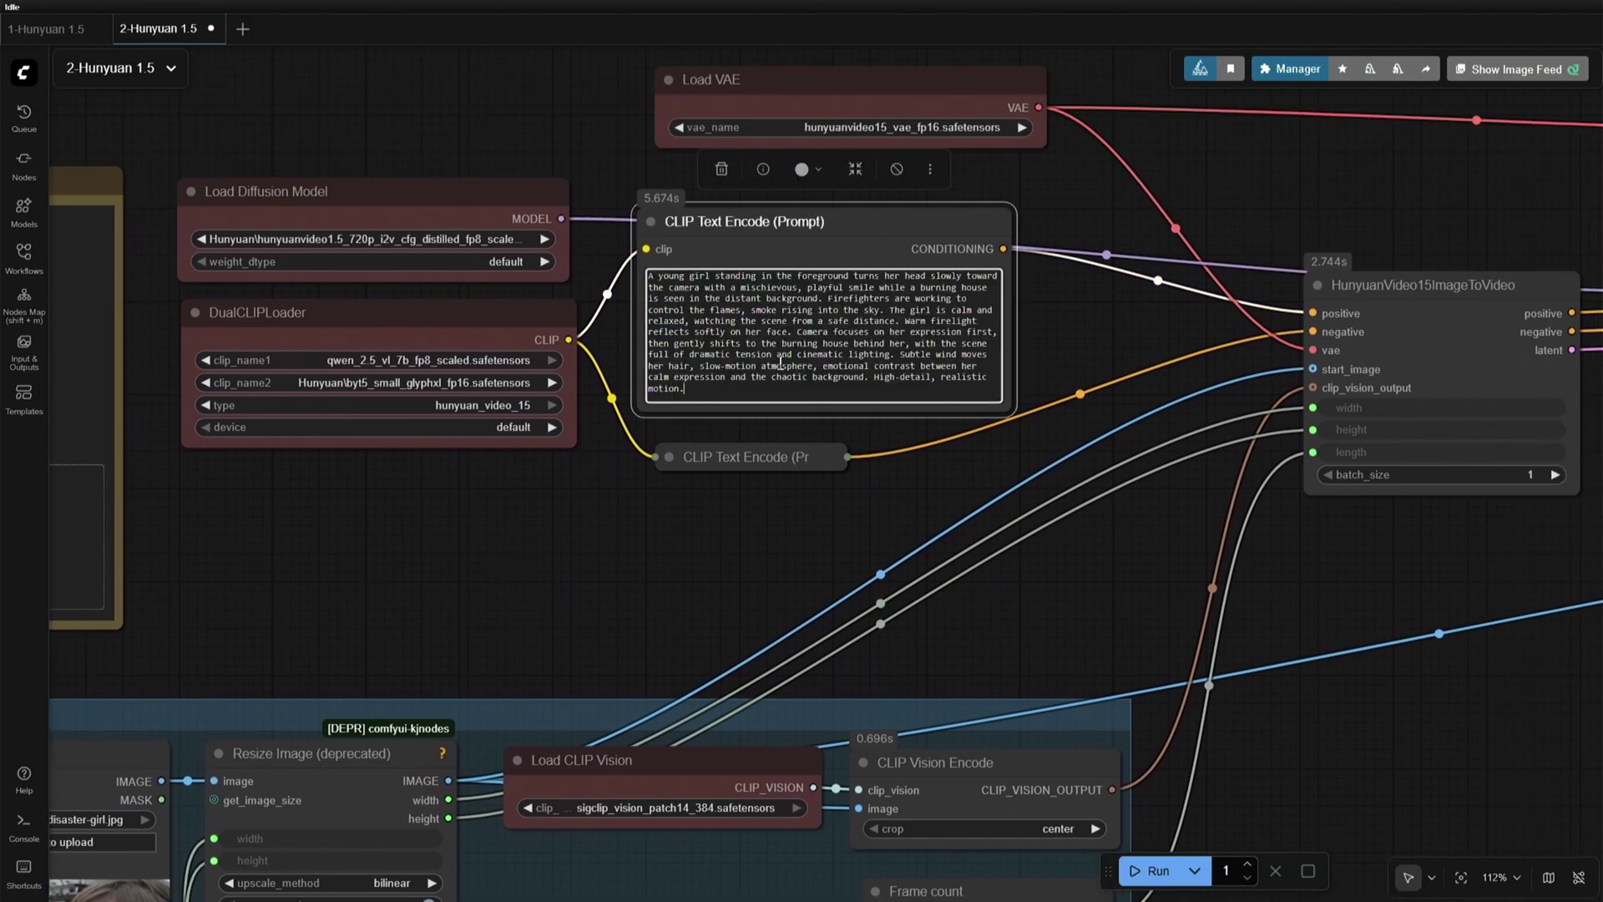
Step: Set the Res - bucket value to 720
drag(667, 506, 751, 430)
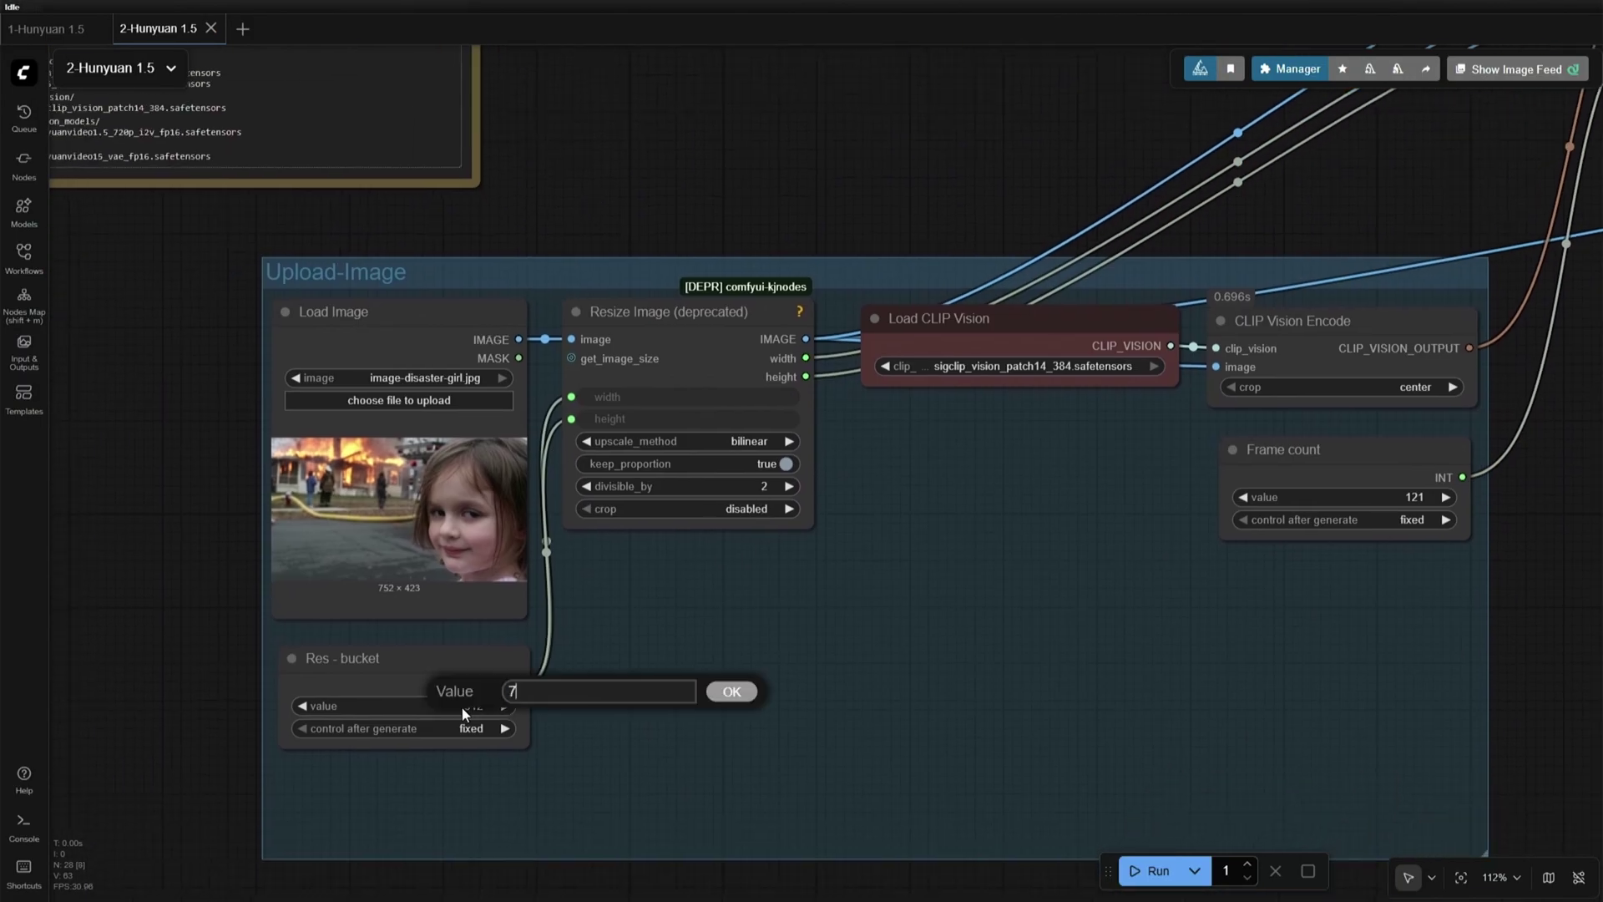
text(20)
key(Return)
Step: Bypass the KSampler, VAE Decode and Video Combine nodes and run the workflow to preview the resized girl image
scroll(698, 659, down, 4)
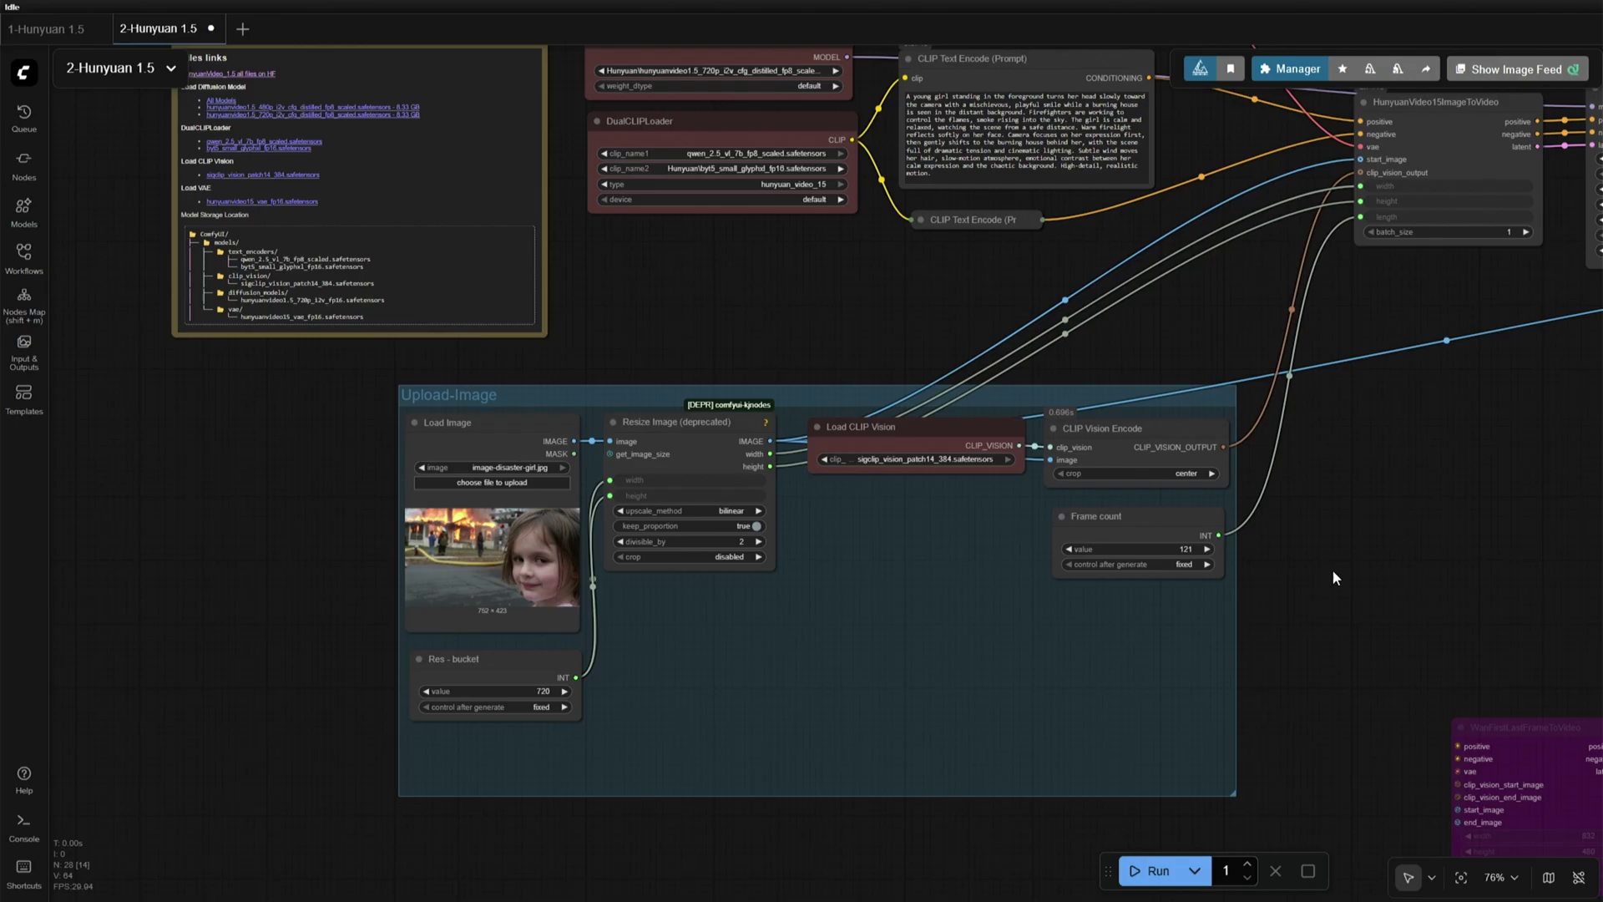
drag(1334, 572, 111, 765)
drag(477, 131, 703, 404)
click(674, 118)
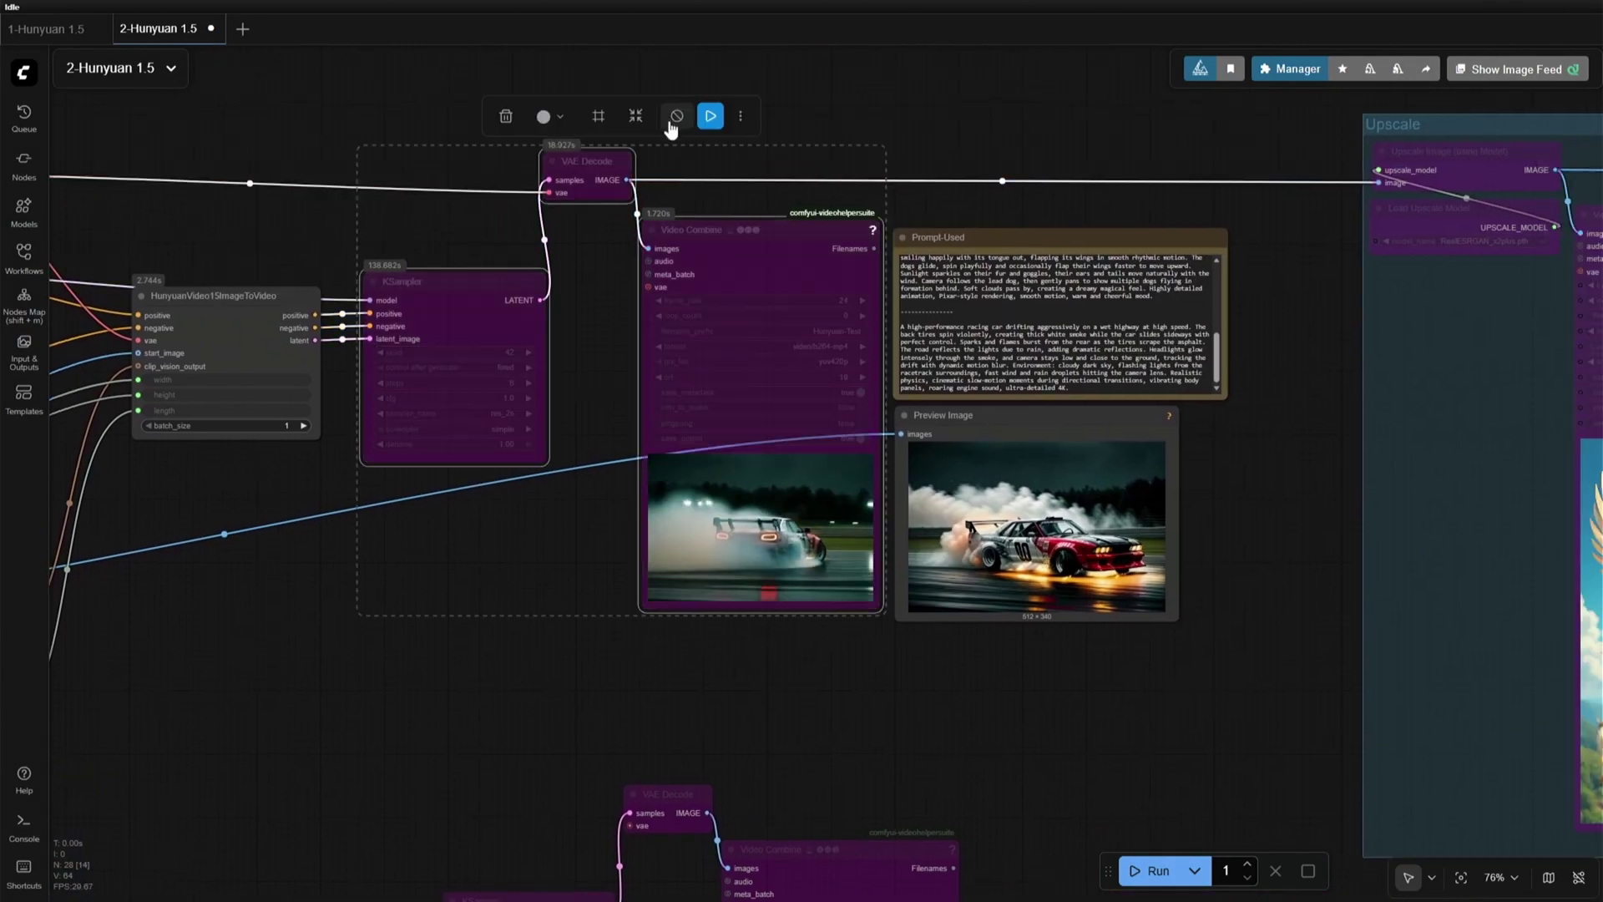
click(738, 723)
click(1153, 875)
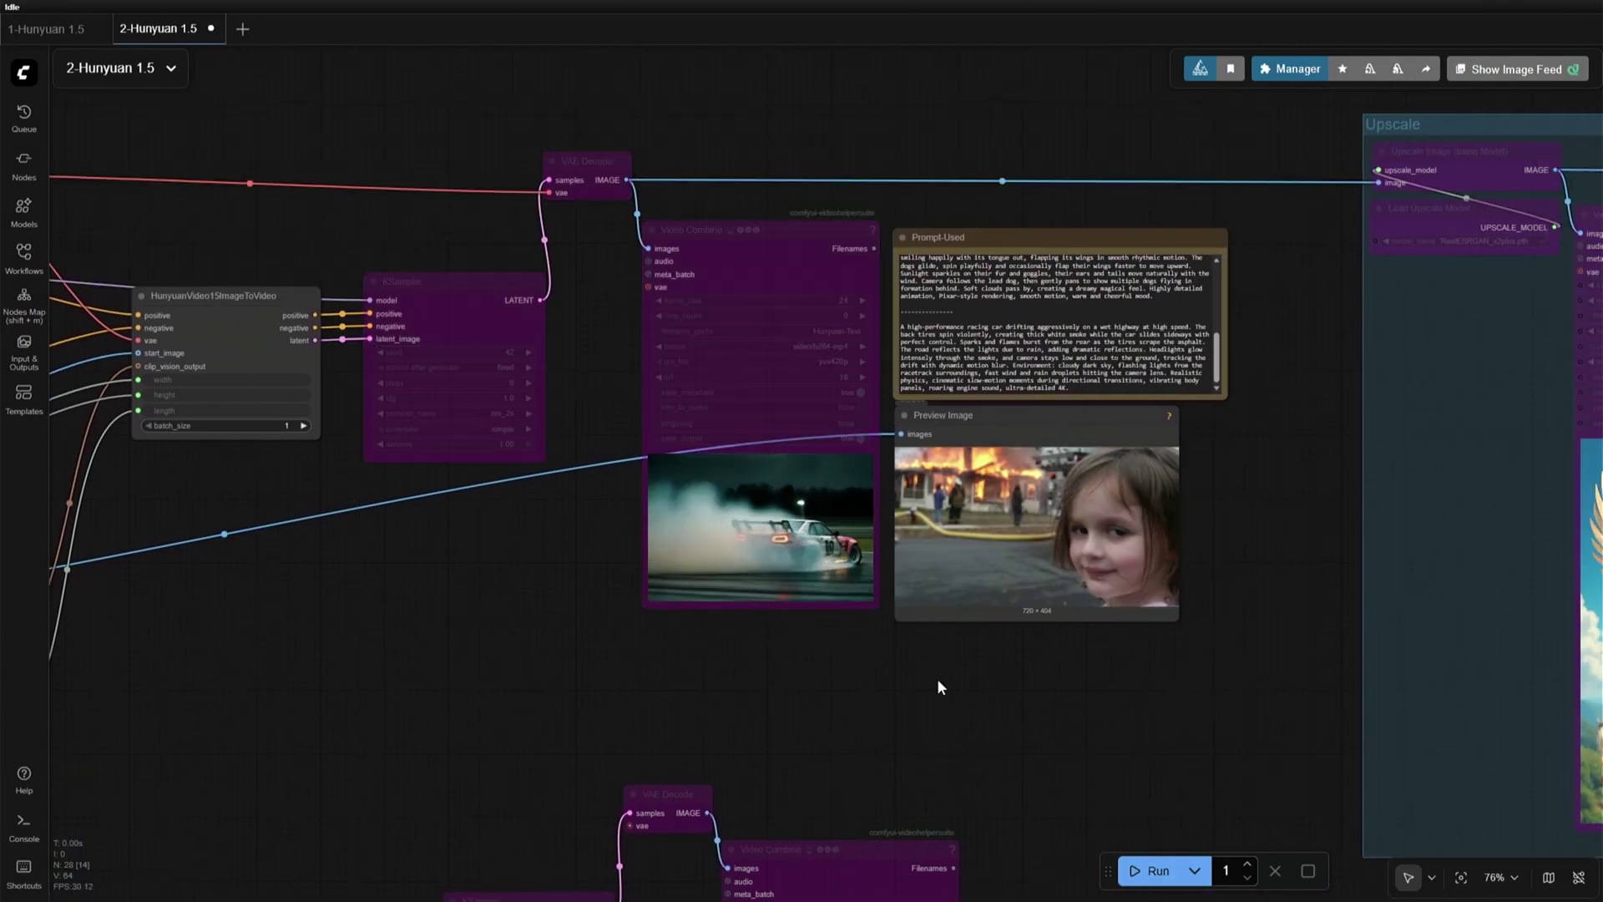
scroll(939, 686, up, 4)
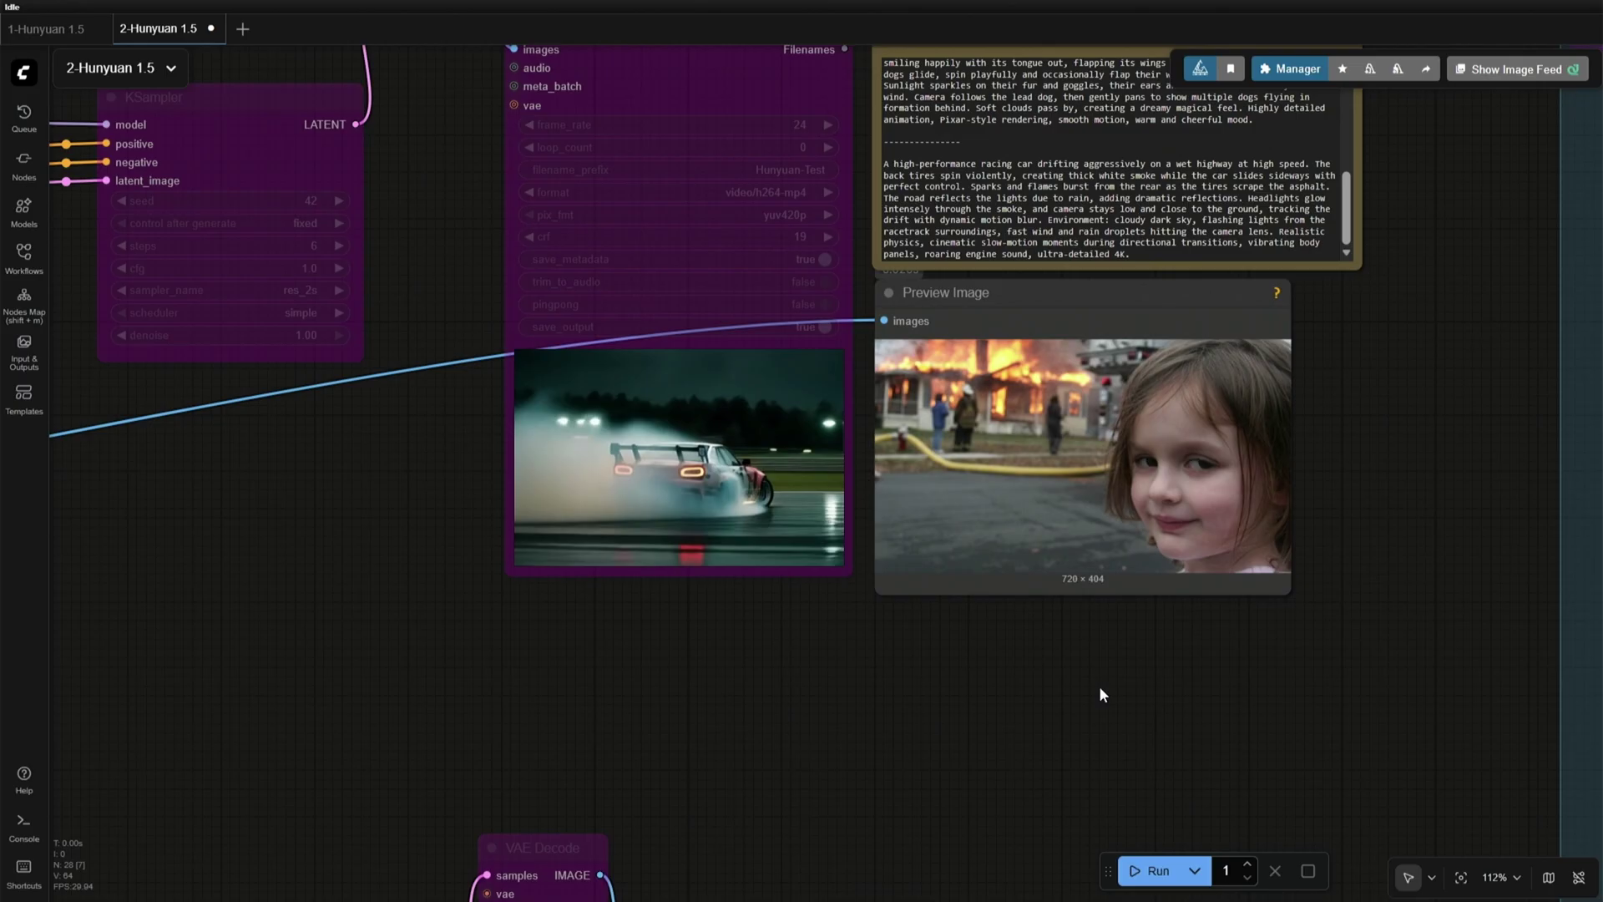
Step: Re-enable the KSampler, VAE Decode and Video Combine nodes, run the workflow and check the execution time in the run_nvidia_gpu console
drag(372, 552, 603, 663)
scroll(603, 663, down, 2)
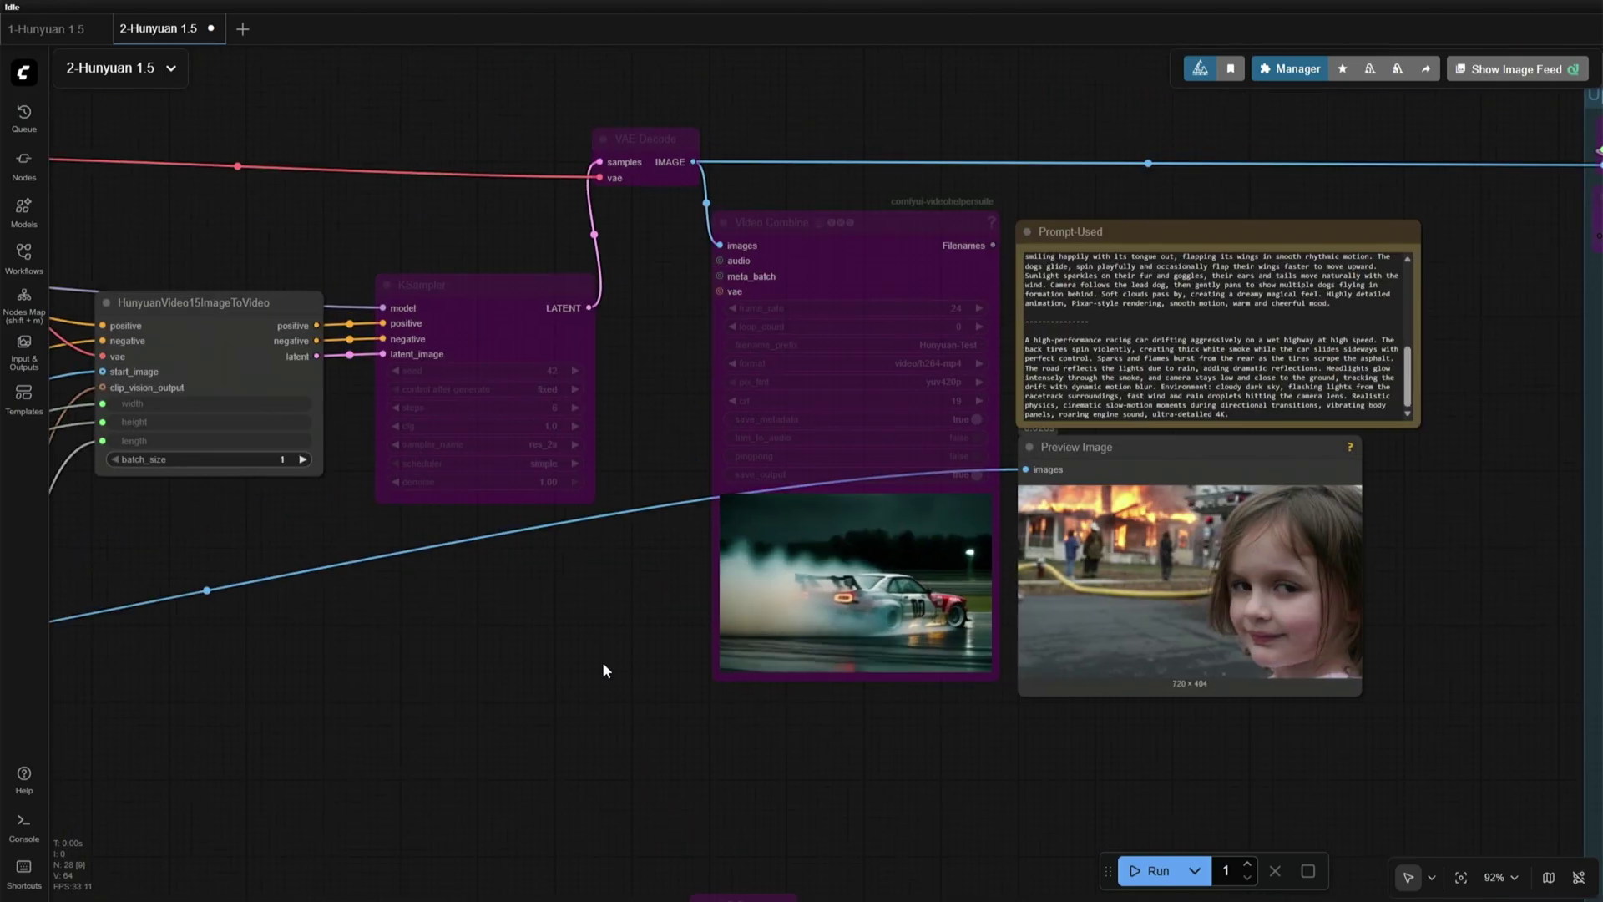
drag(534, 93, 751, 334)
click(739, 95)
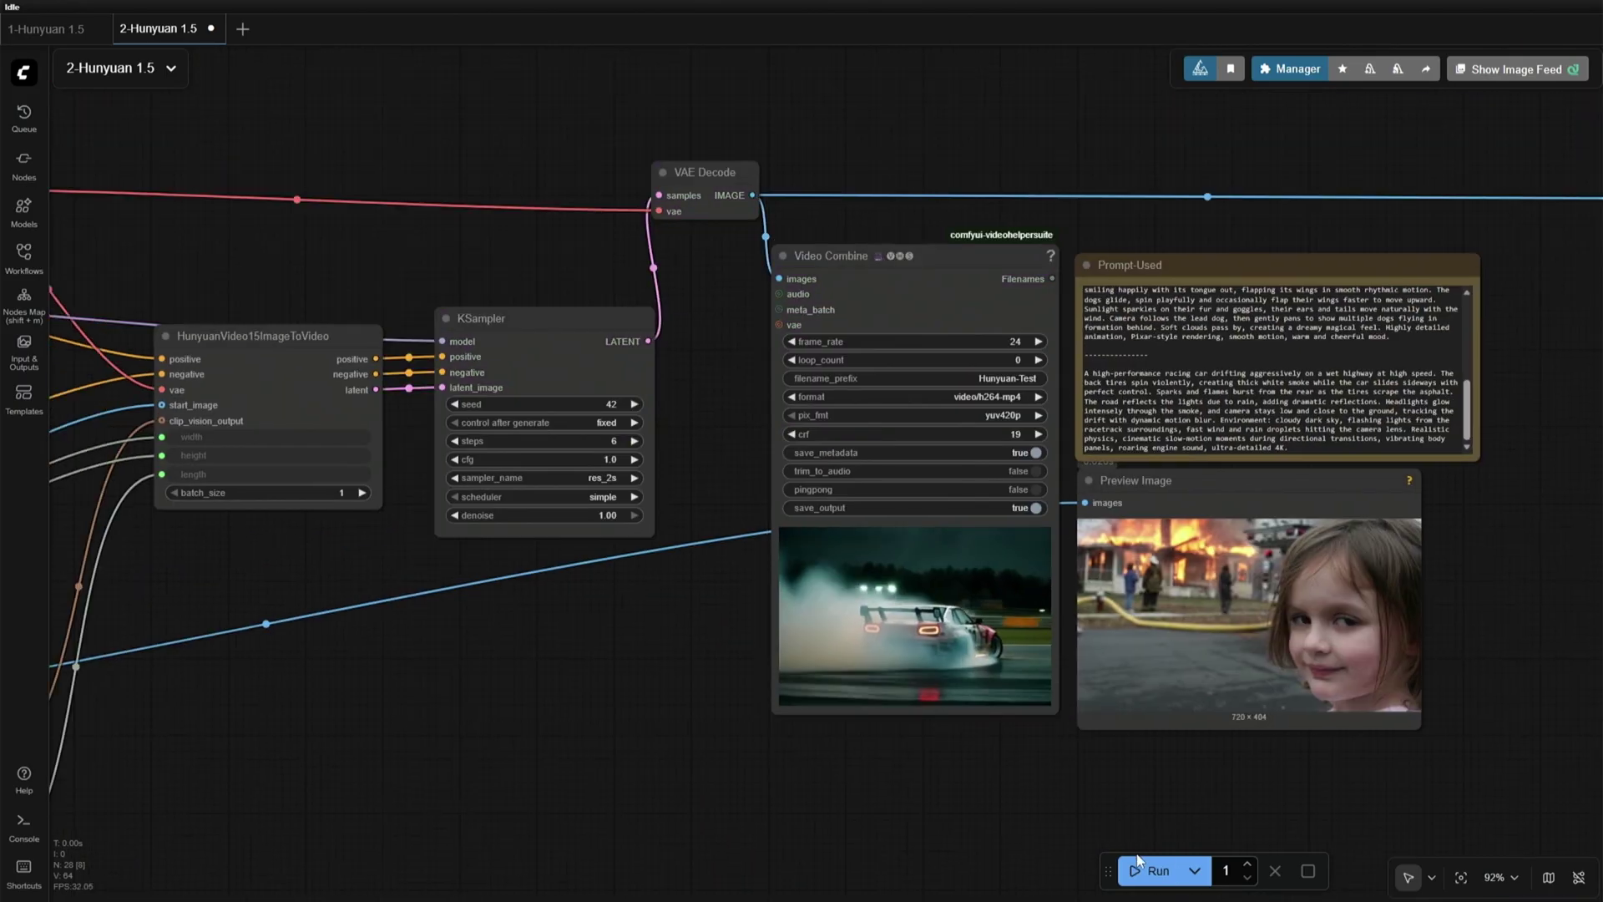
click(1144, 868)
key(alt+Tab)
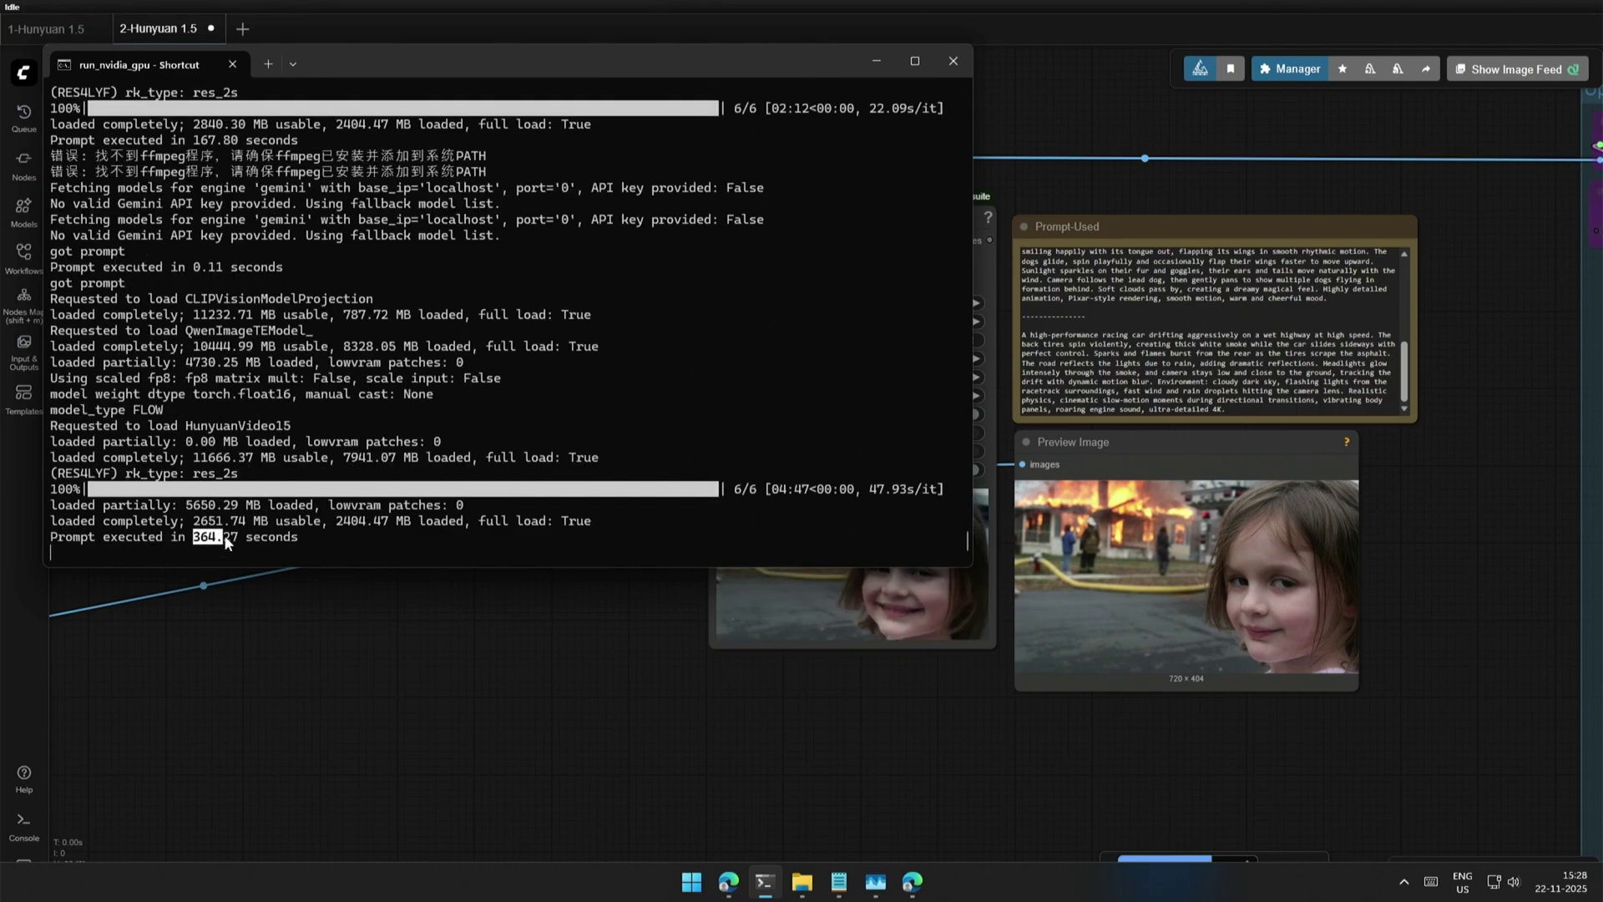
Step: Return to the canvas and compare the generated girl video with the resized source image
click(278, 587)
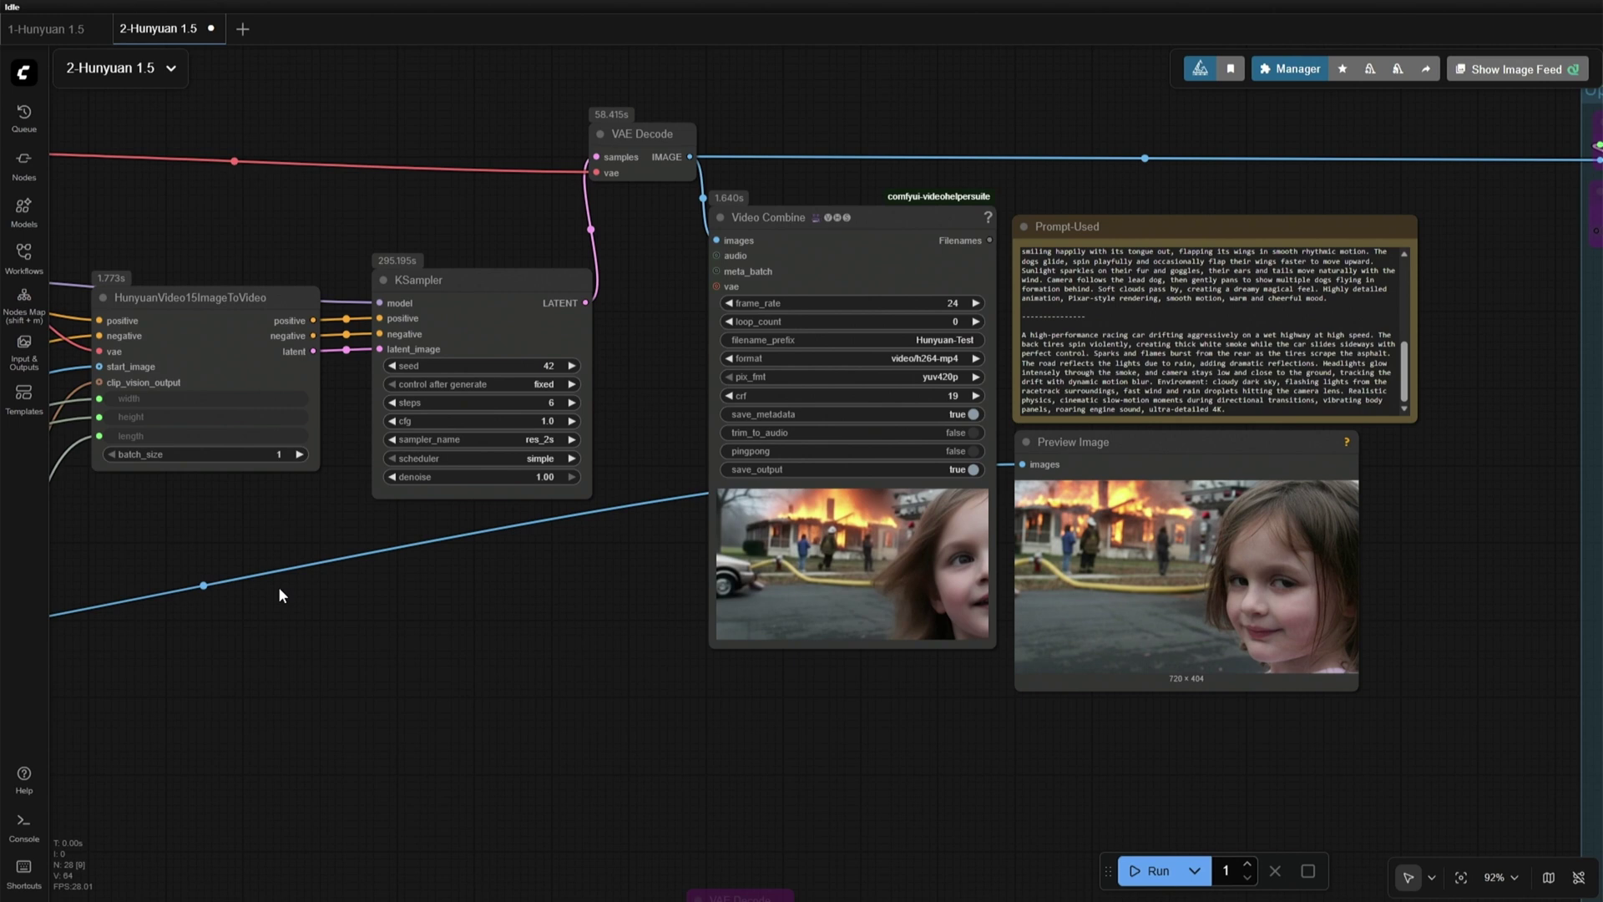
scroll(668, 590, up, 6)
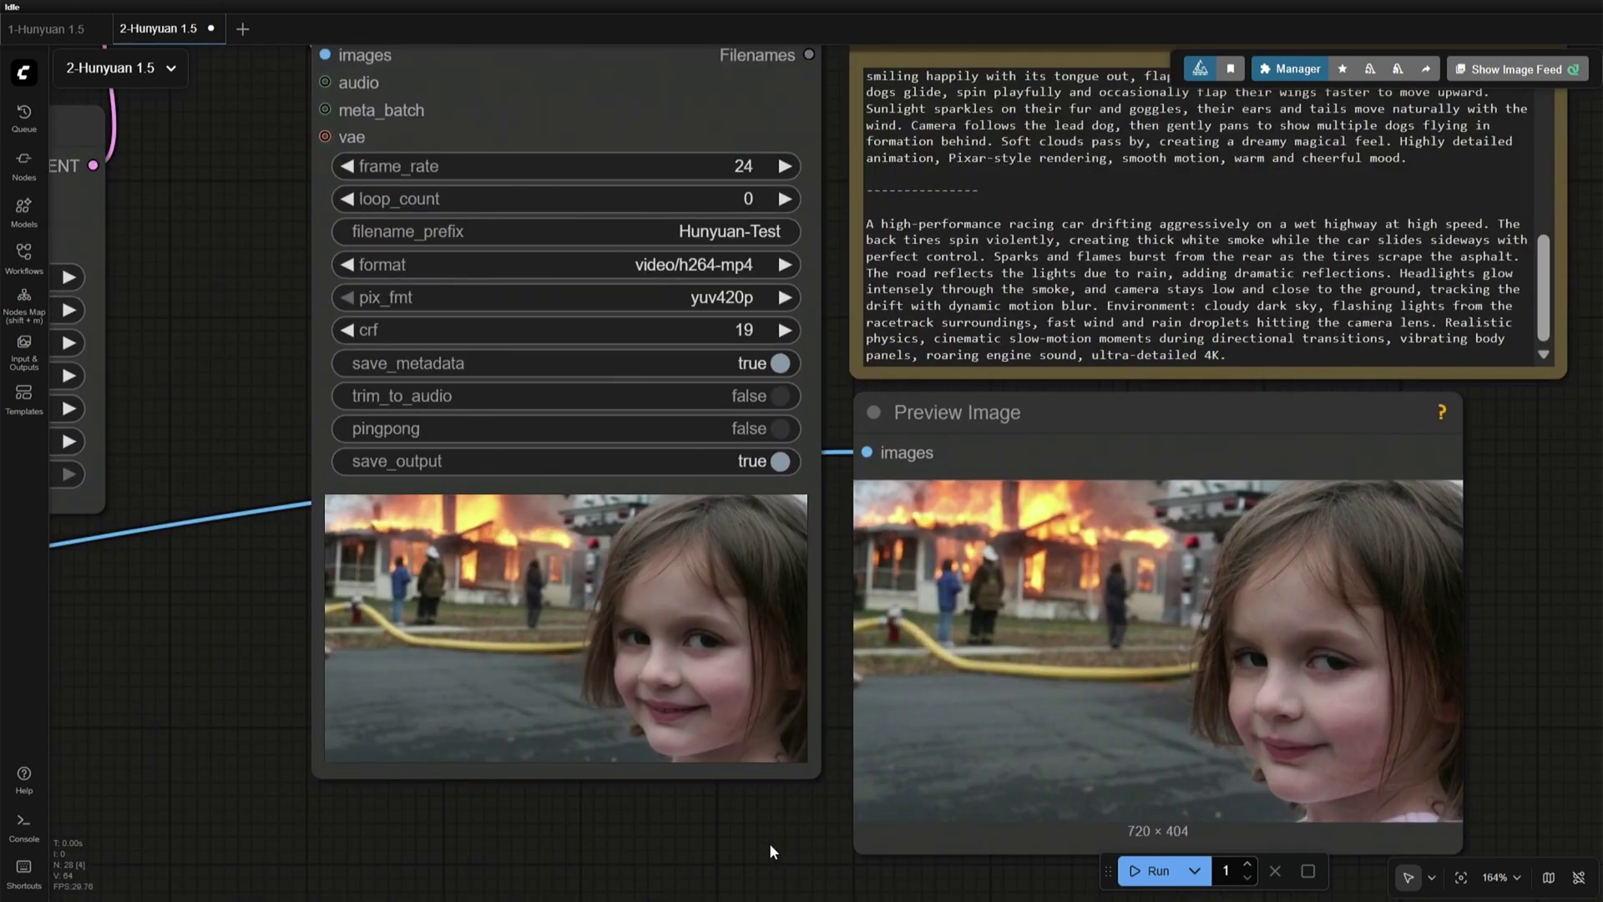
drag(769, 843, 662, 798)
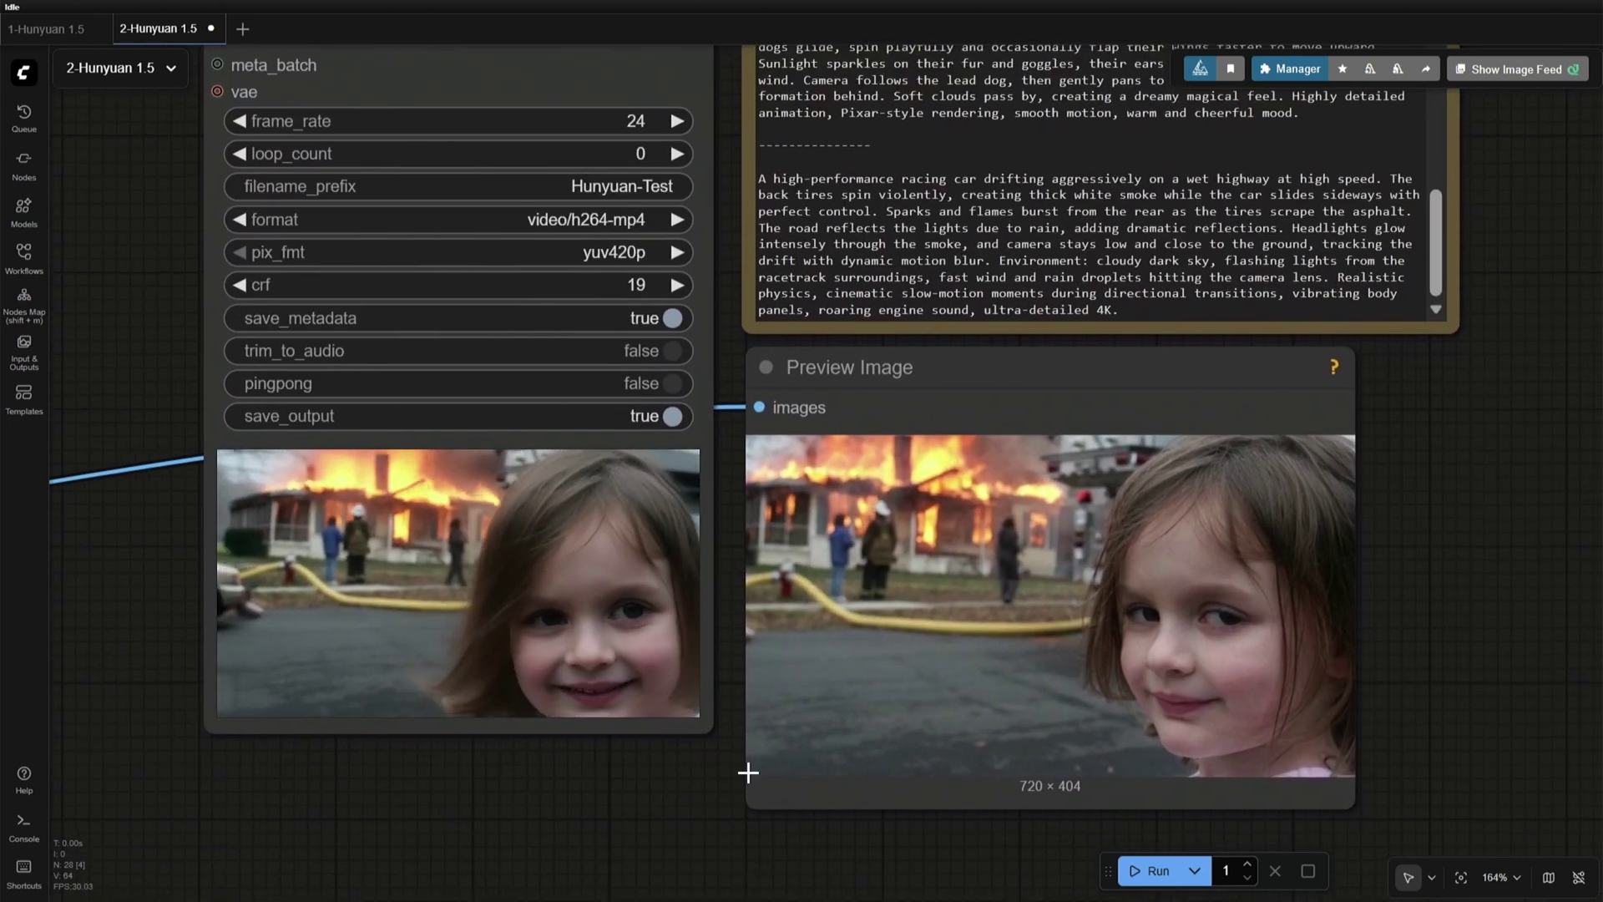
Step: Append a dashed separator and the young girl burning-house prompt to the end of the Prompt-Used note
click(1162, 310)
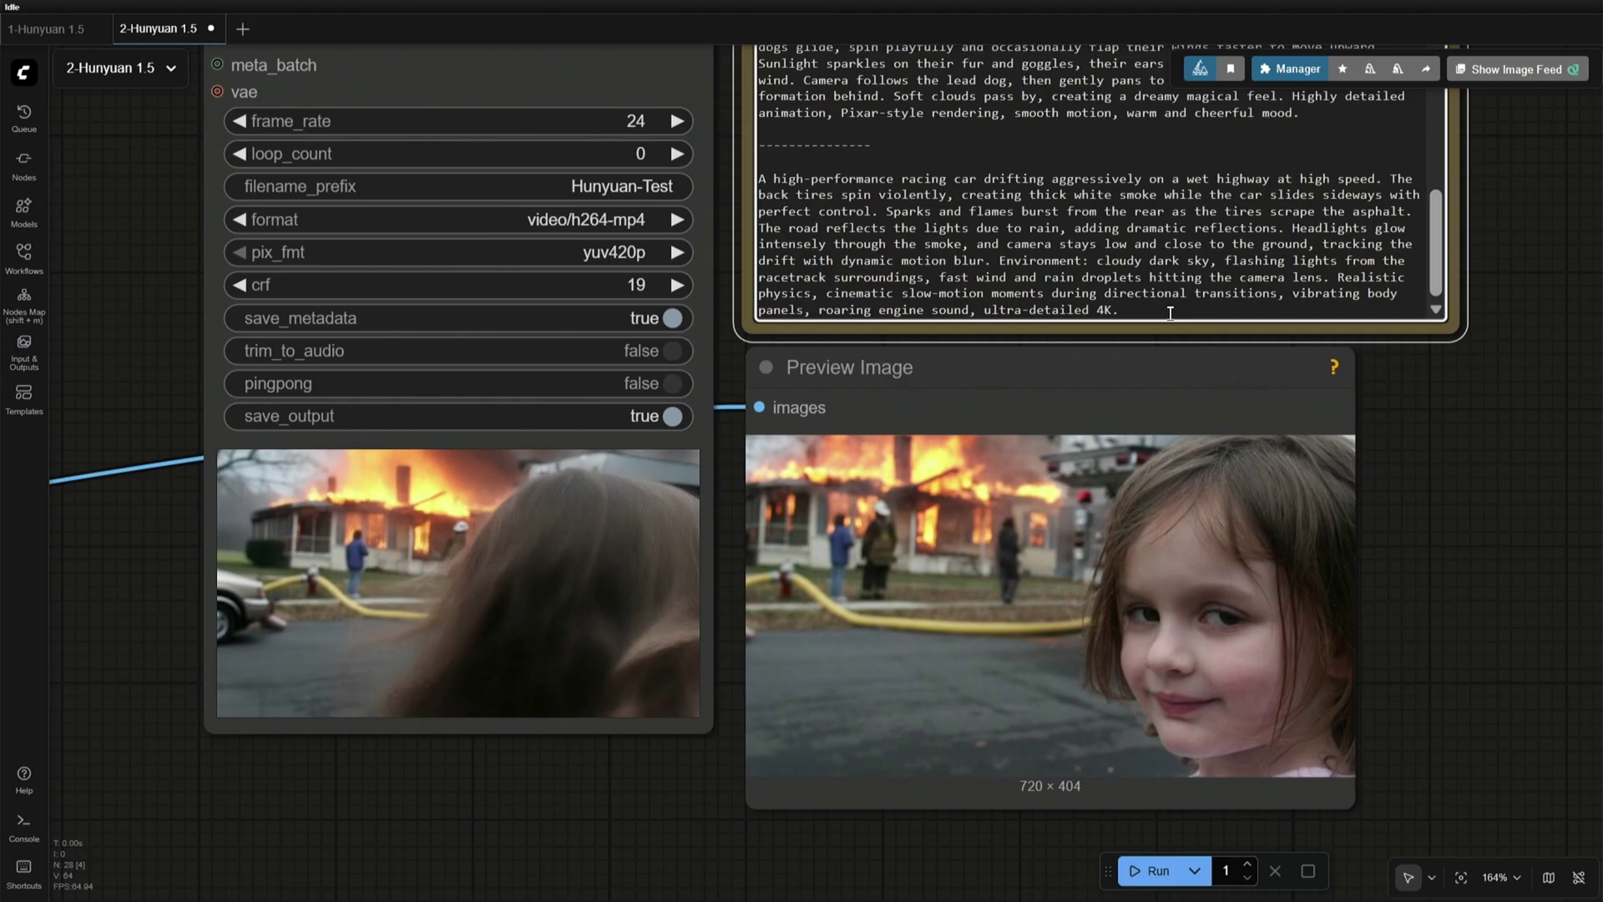
key(Return)
key(Return)
text(-----)
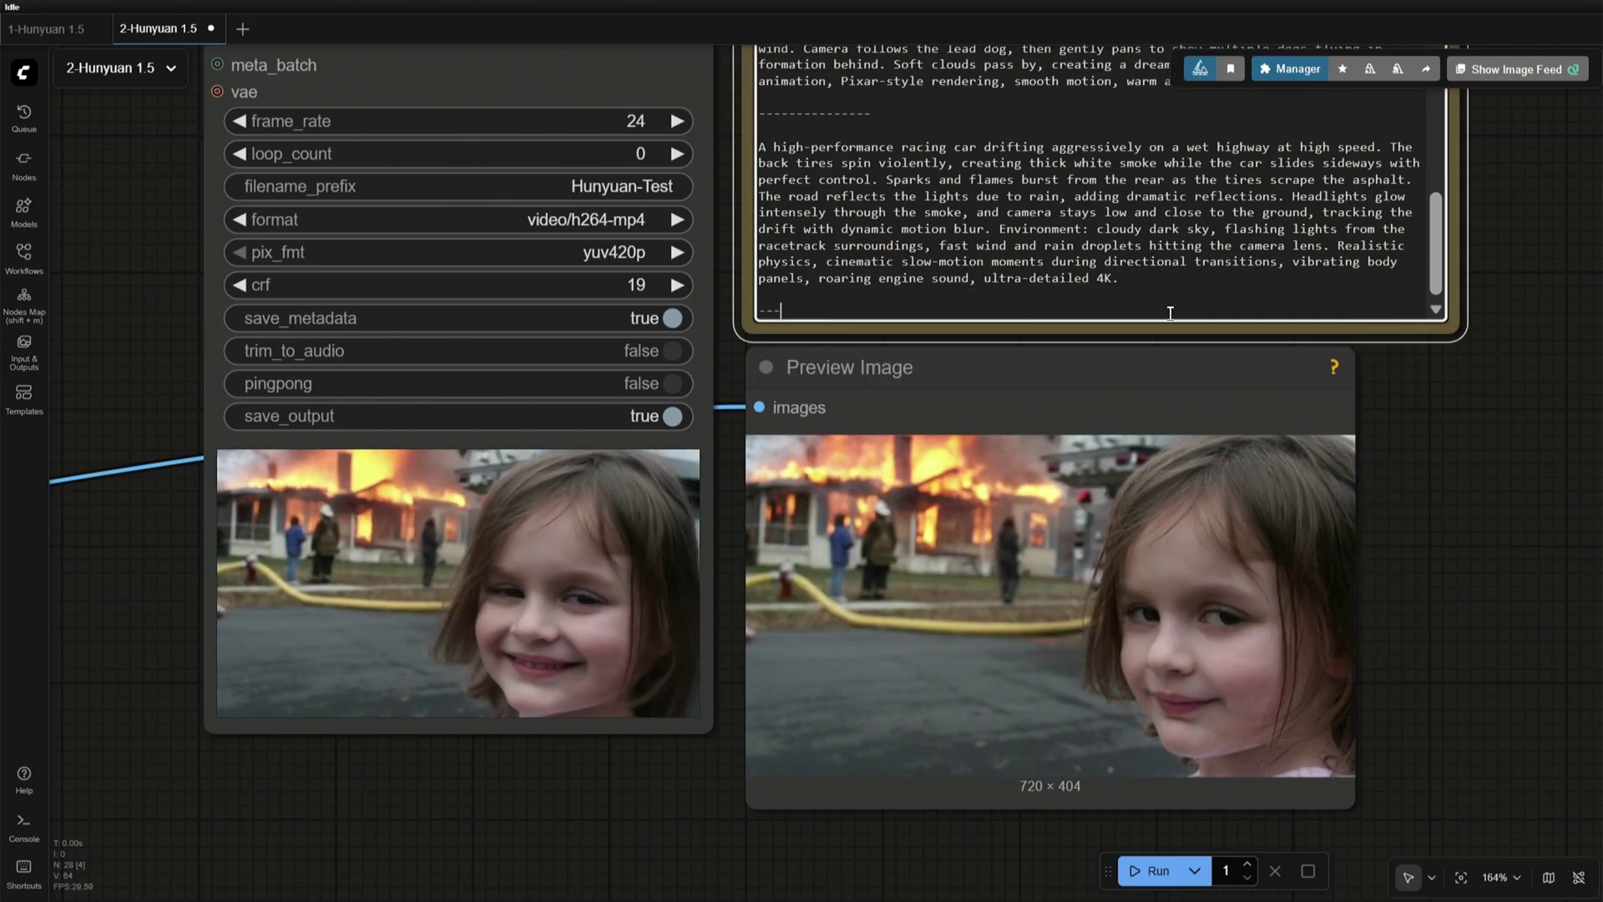
text(--)
key(Return)
key(Return)
text(A young girl standing in the foreground turns her head slowly toward the camera with a mischievous, playful smile while a burning house is seen in the distant background. Firefighters are working to control the flames, smoke rising into the sky. The girl is calm and relaxed, watching the scene from a safe distance. Warm firelight reflects softly on her face. Camera focuses on her expression first, then gently shifts to the burning house behind her, with the scene full of dramatic tension and cinematic lighting. Subtle wind moves her hair, slow-motion atmosphere, emotional contrast between her calm expression and the chaotic background. High-detail, realistic motion.)
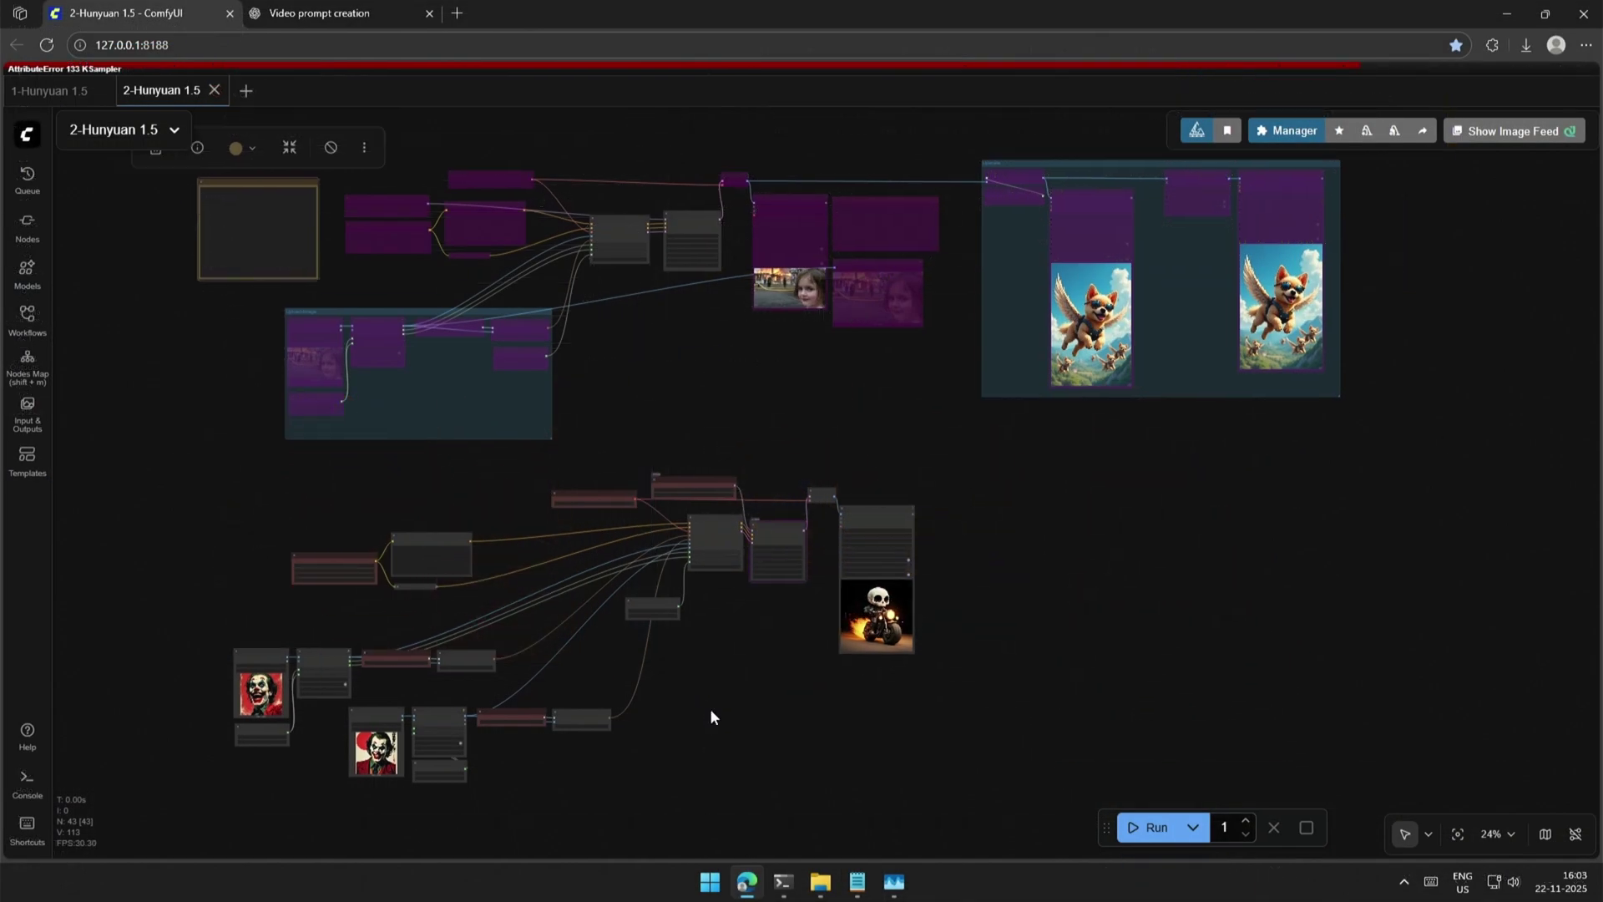
Step: Delete the separate lower node chain containing the two Joker images and the skeleton biker video
drag(960, 769, 965, 774)
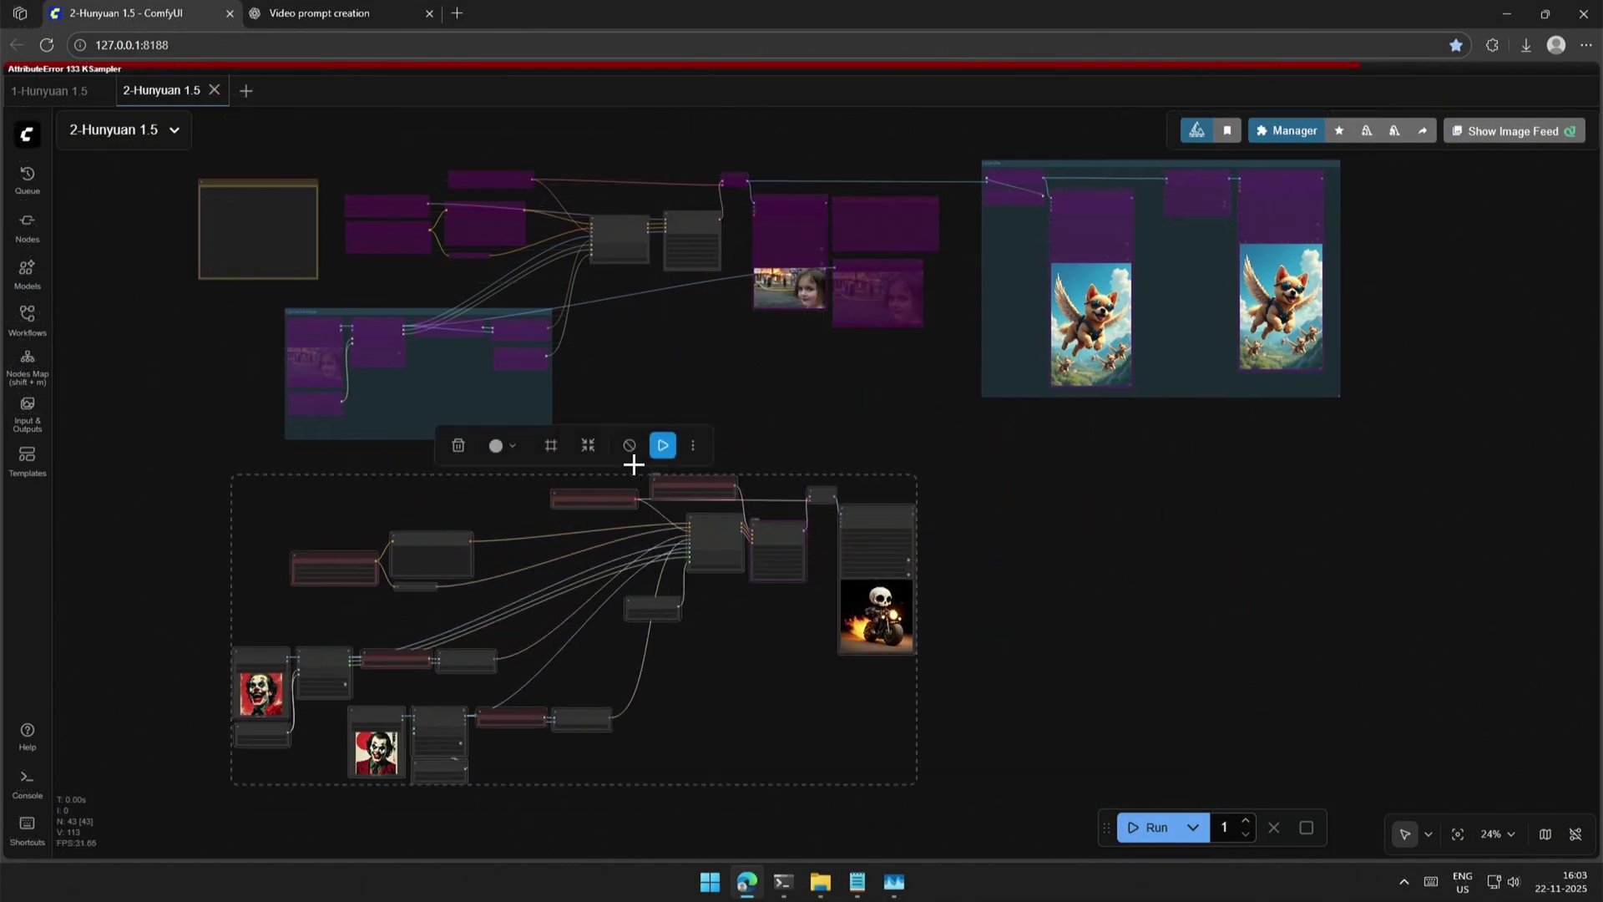
click(458, 446)
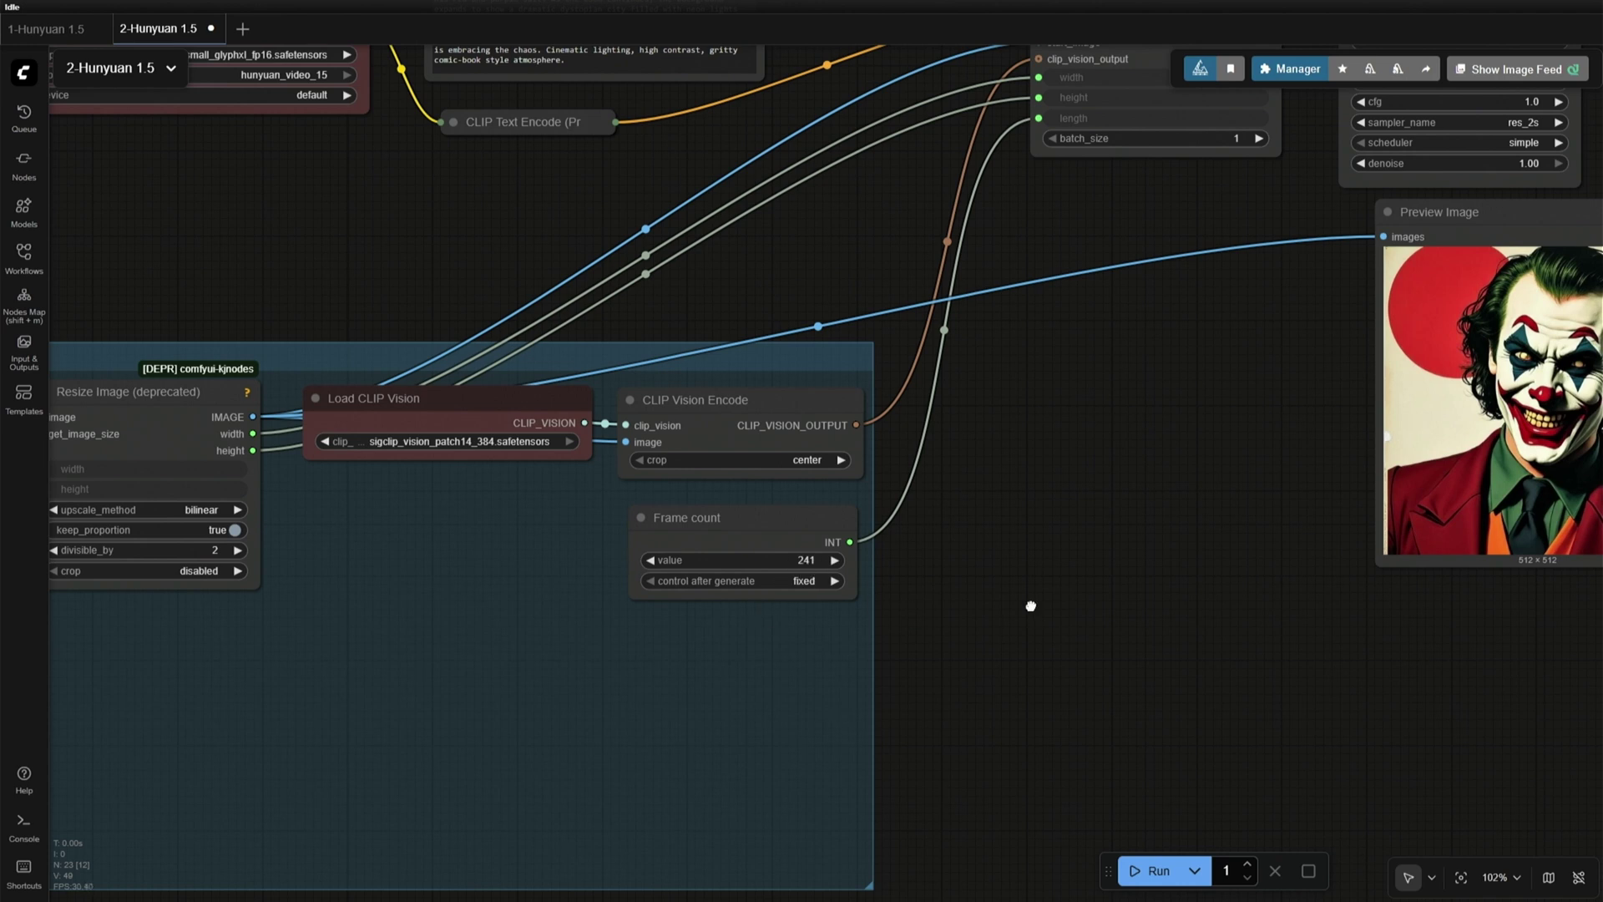
Step: Run the Joker workflow at a frame count of 241 and compare the sampling times in the run_nvidia_gpu console
scroll(1063, 595, down, 1)
drag(1073, 594, 459, 706)
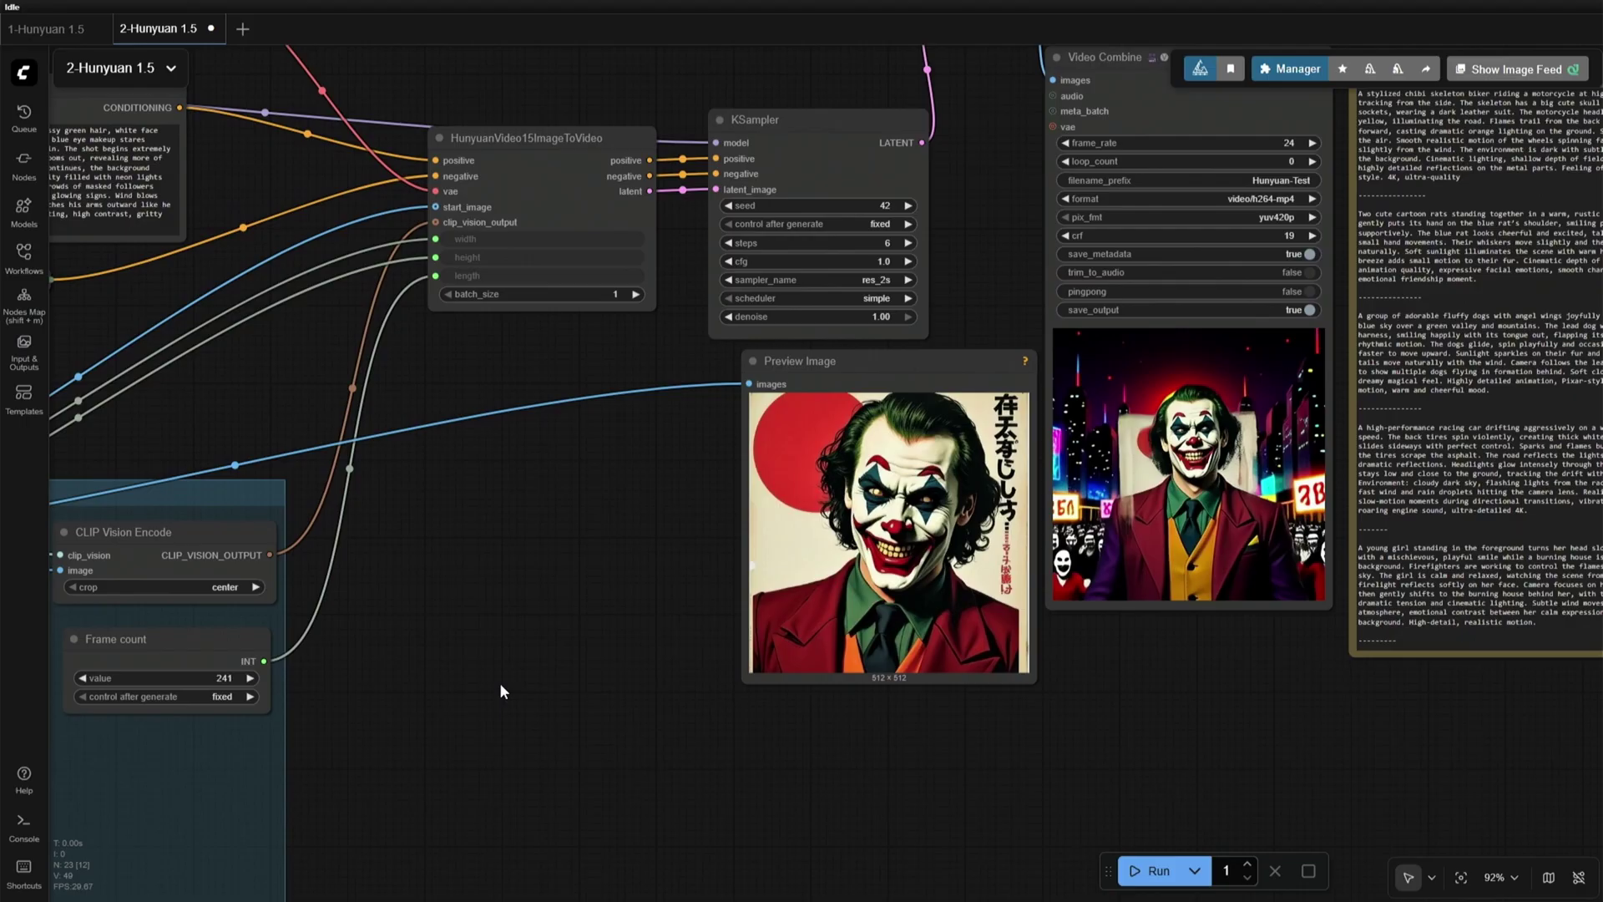
drag(1156, 708, 1142, 812)
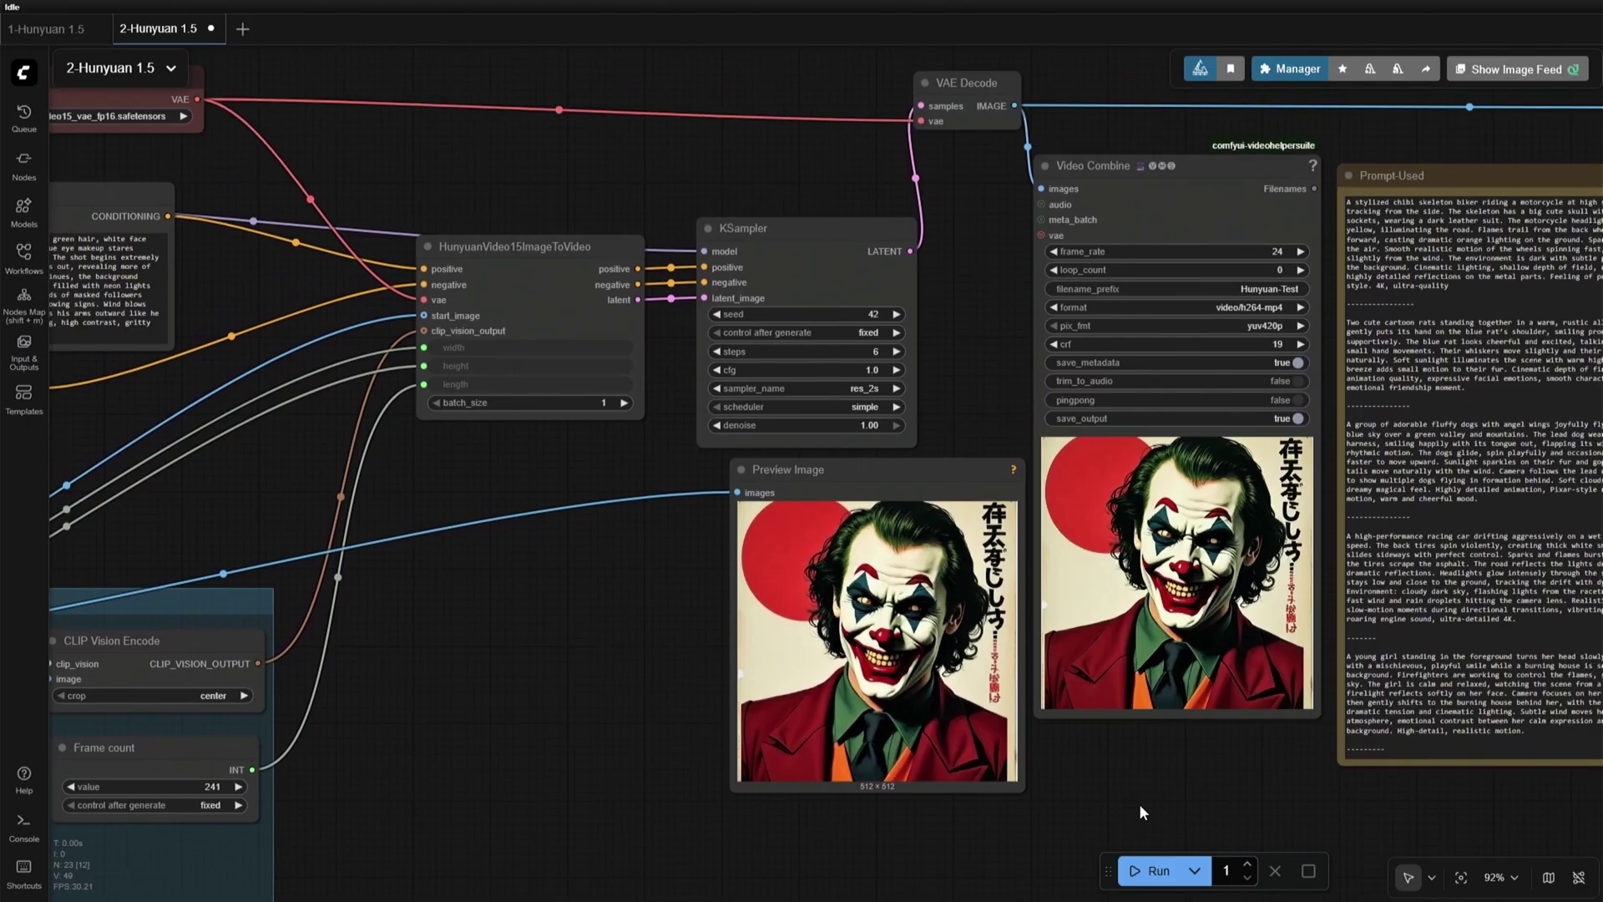
click(1140, 874)
key(alt+Tab)
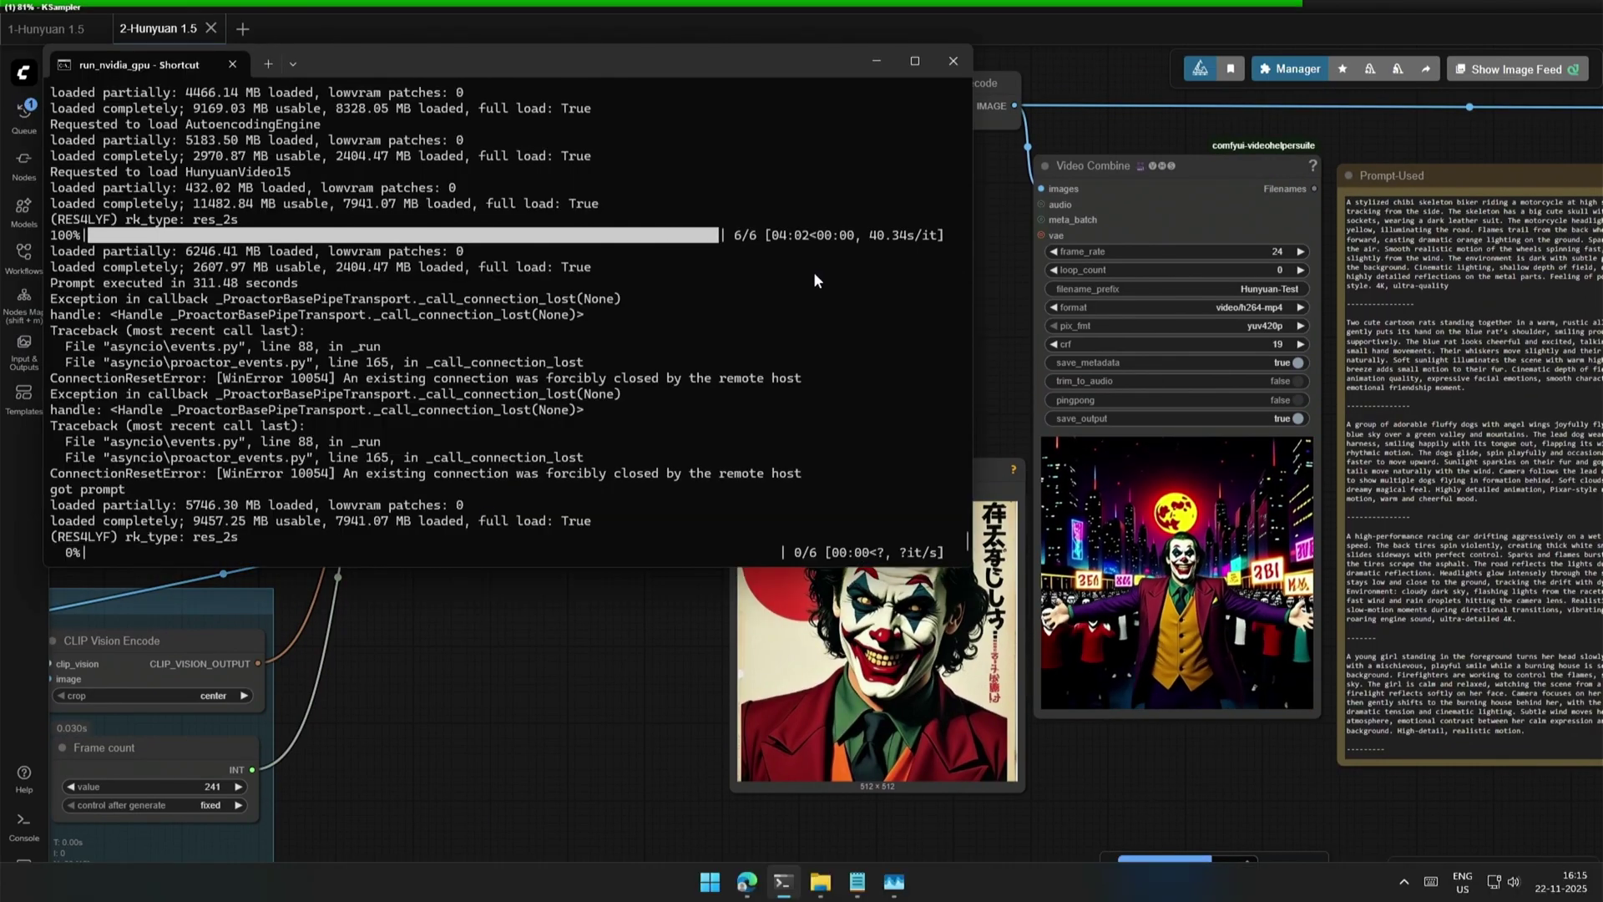
drag(867, 237, 905, 237)
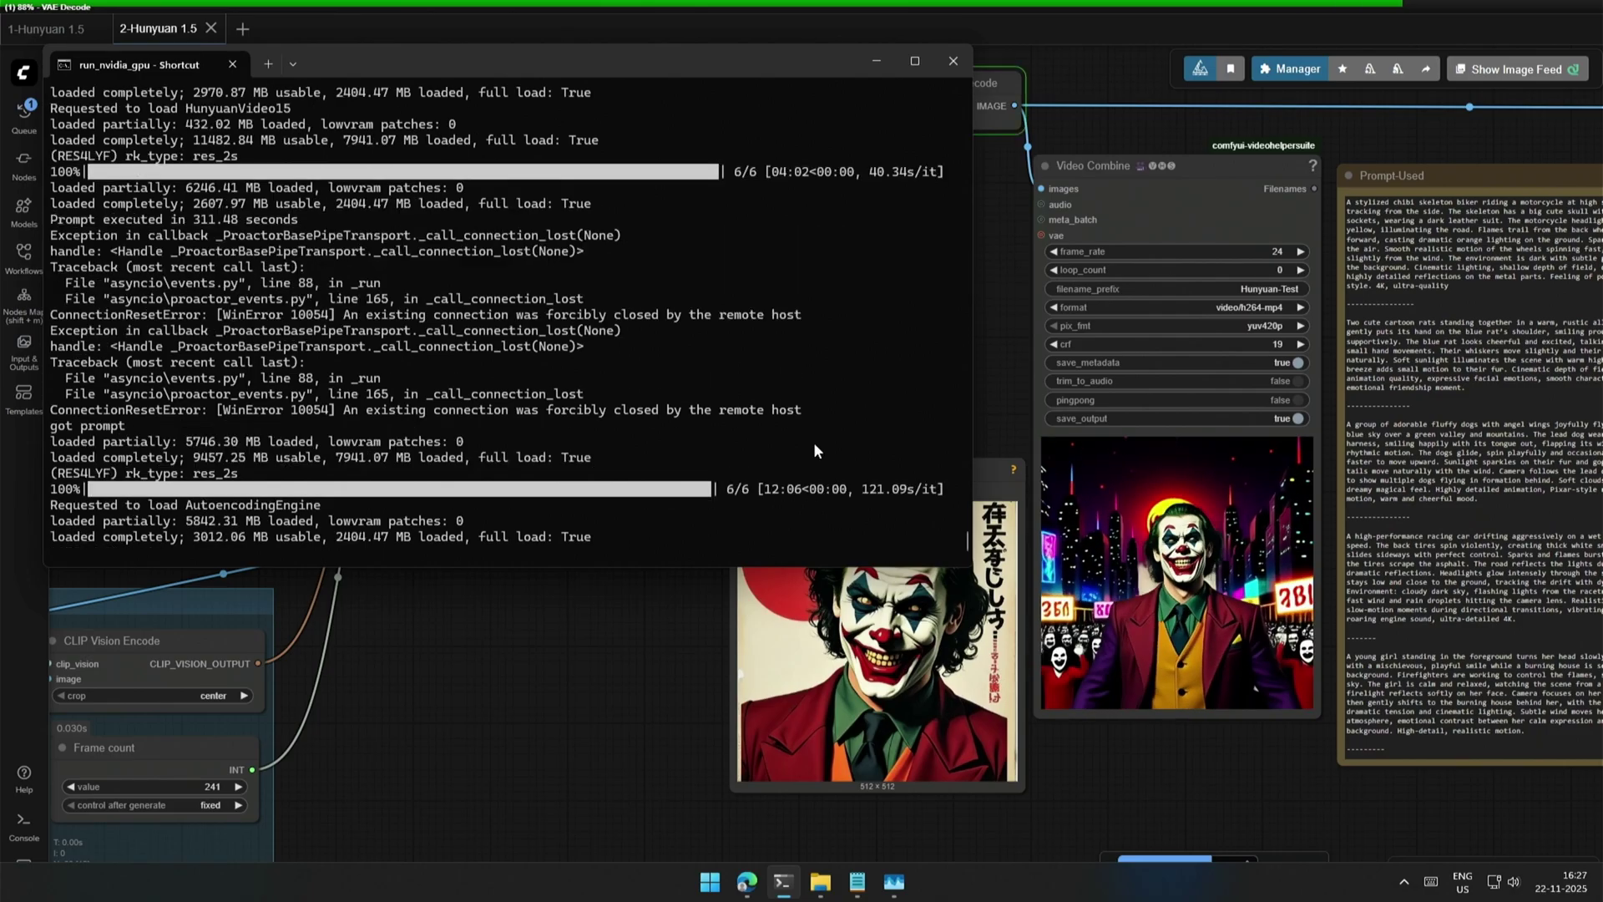
drag(856, 490, 891, 495)
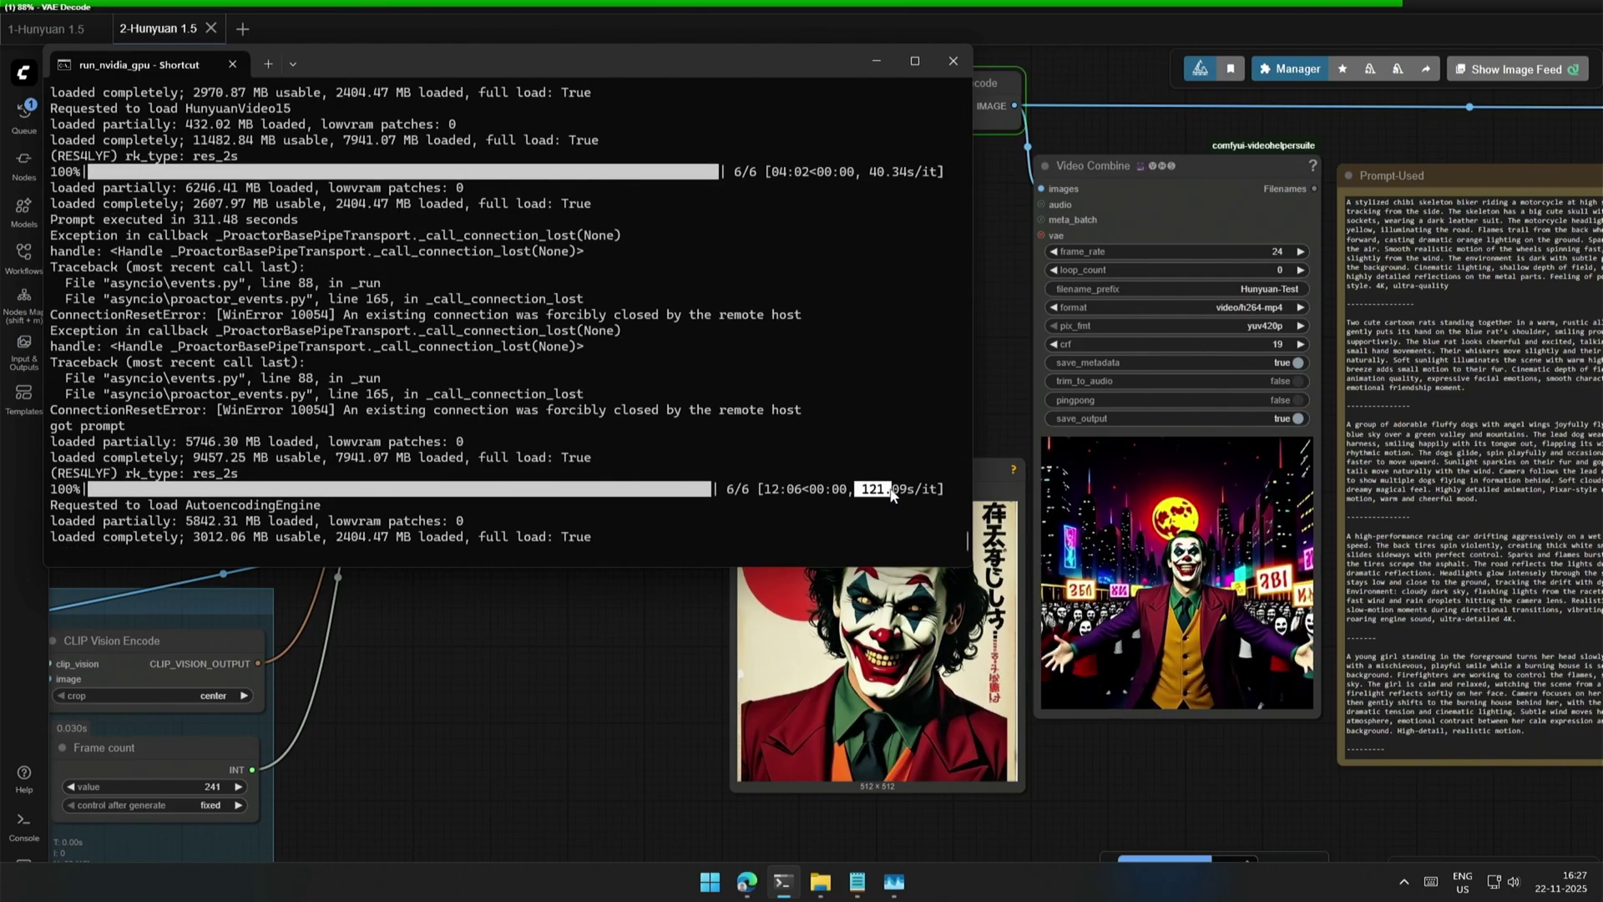
click(862, 498)
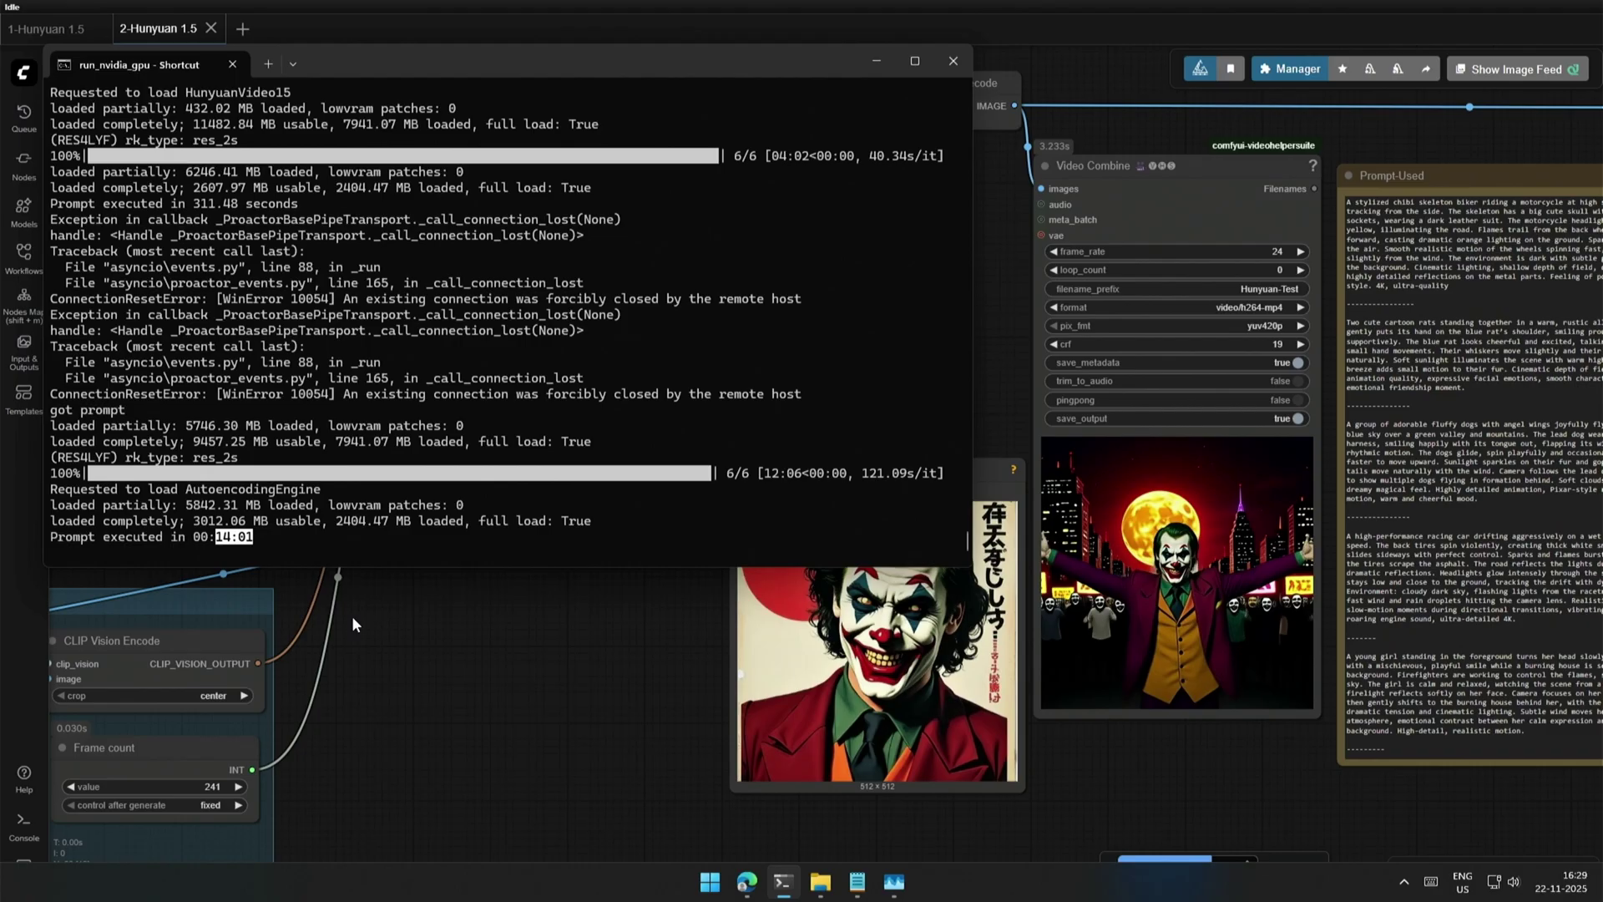
Step: Examine the generated Joker video beside its source image on the canvas
scroll(1202, 749, up, 4)
click(1170, 759)
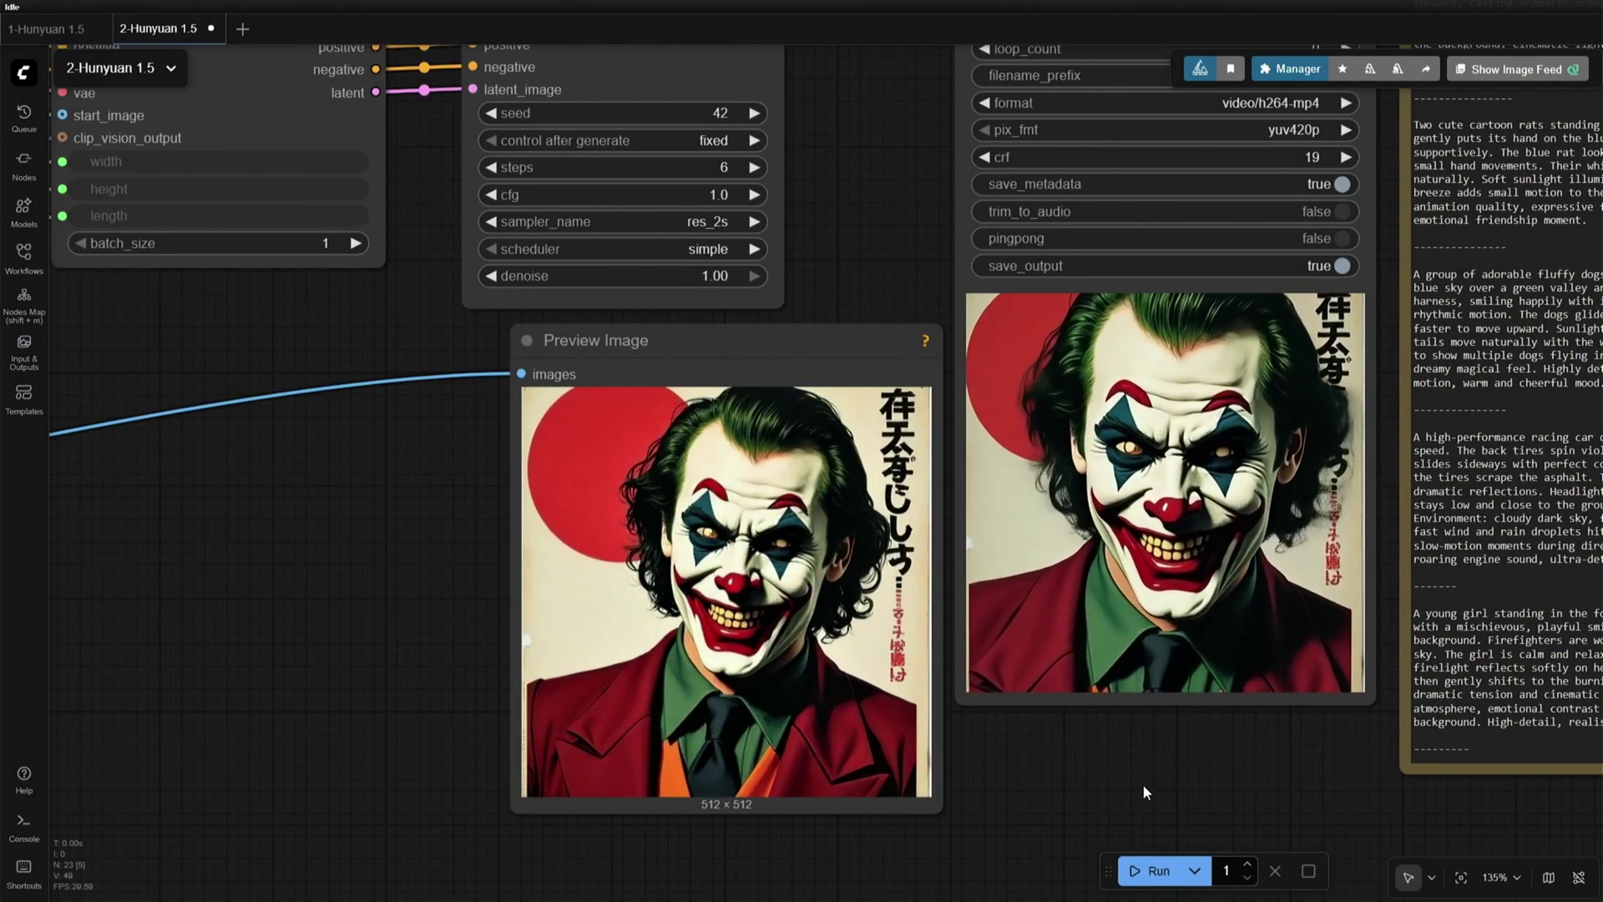
drag(1107, 792, 788, 844)
scroll(810, 850, up, 1)
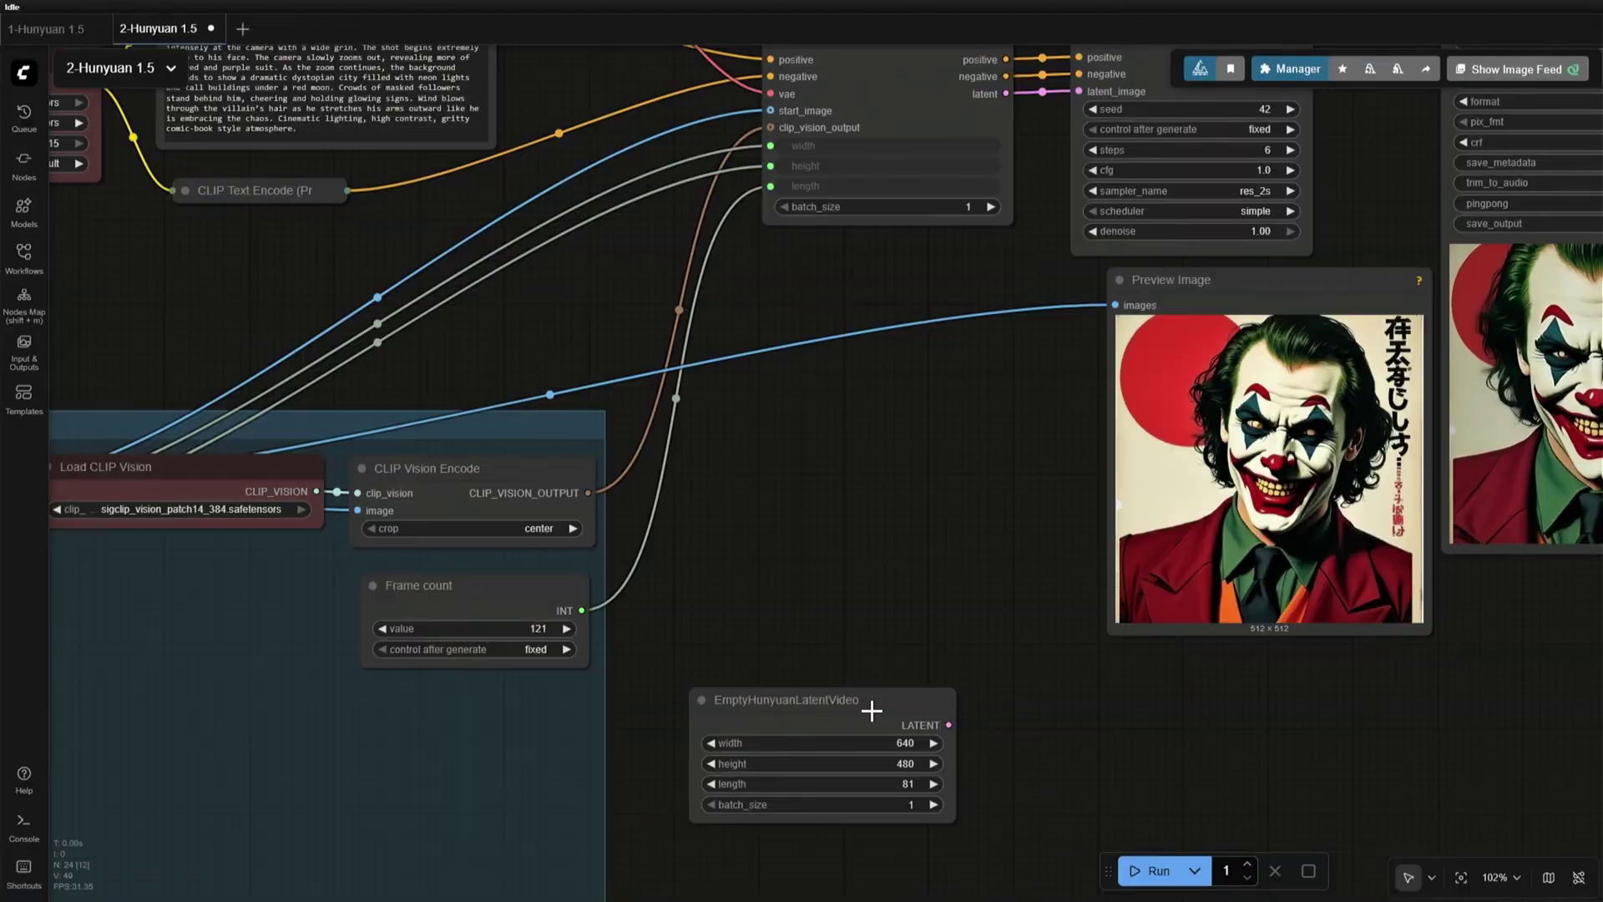
Step: Move the EmptyHunyuanLatentVideo node up under HunyuanVideo15ImageToVideo and set its width and height to 512
drag(866, 609, 867, 387)
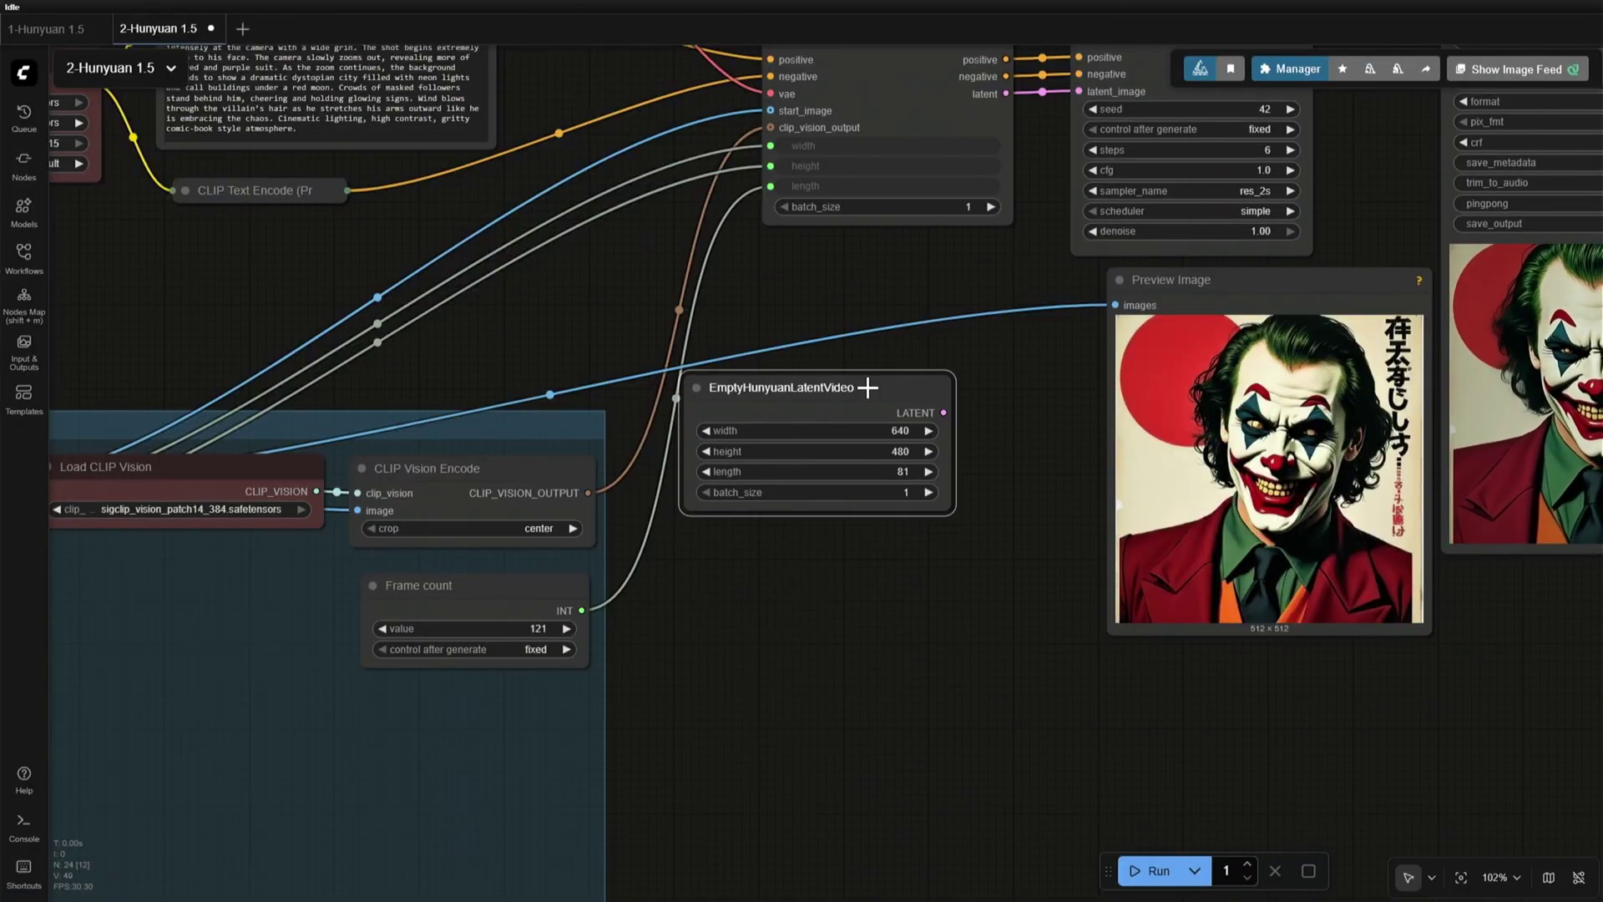
click(601, 587)
text(51)
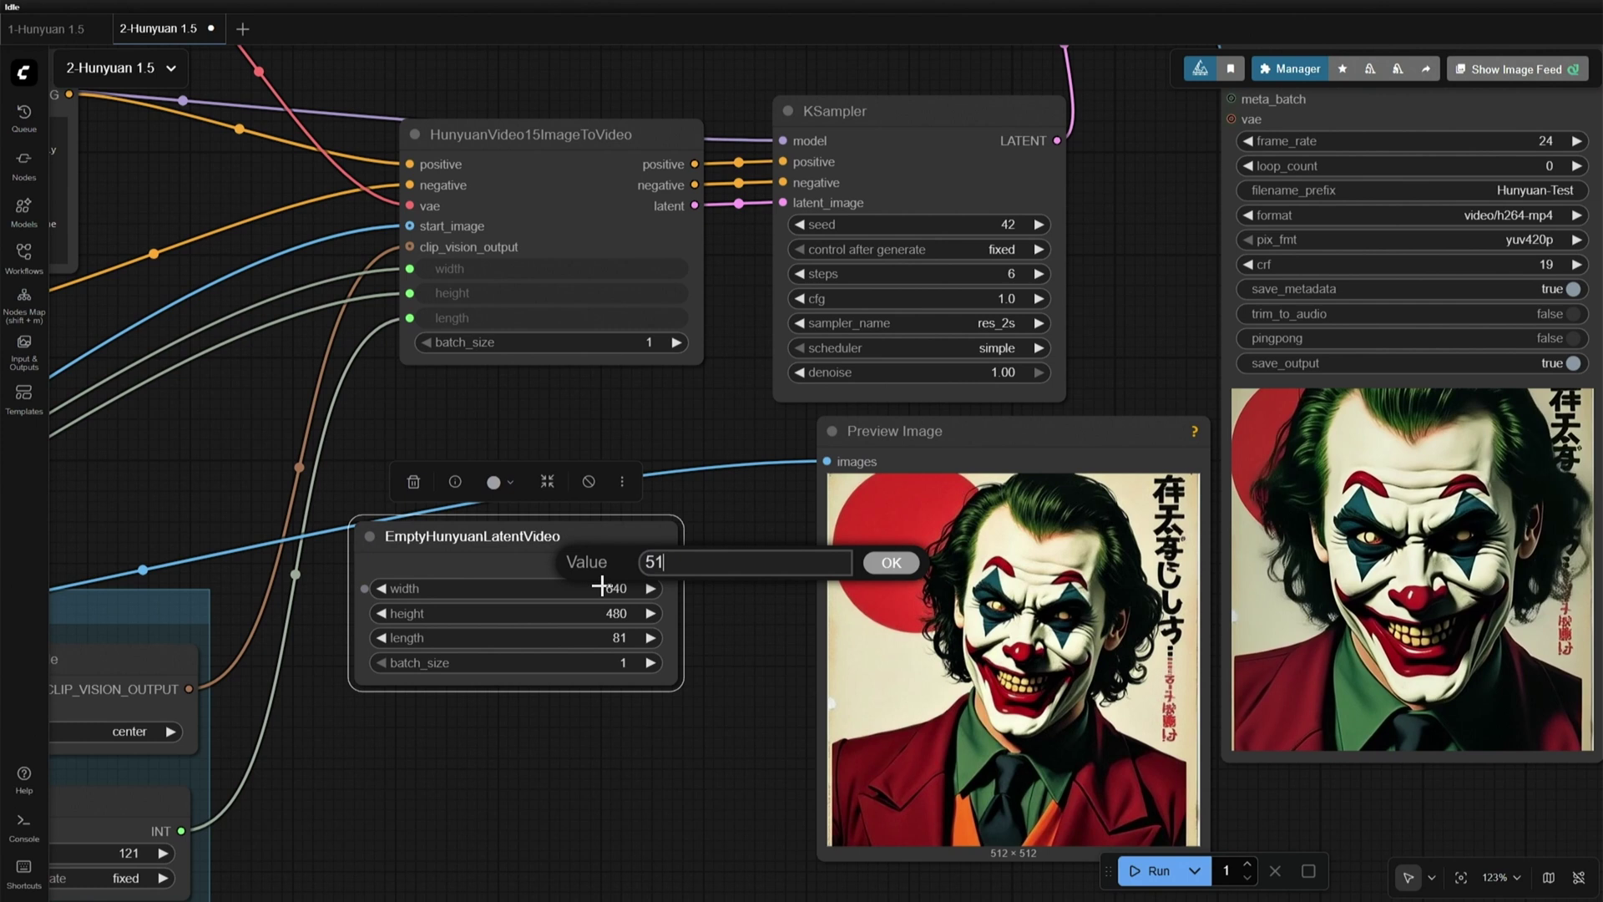
text(2)
key(Return)
click(592, 618)
text(512)
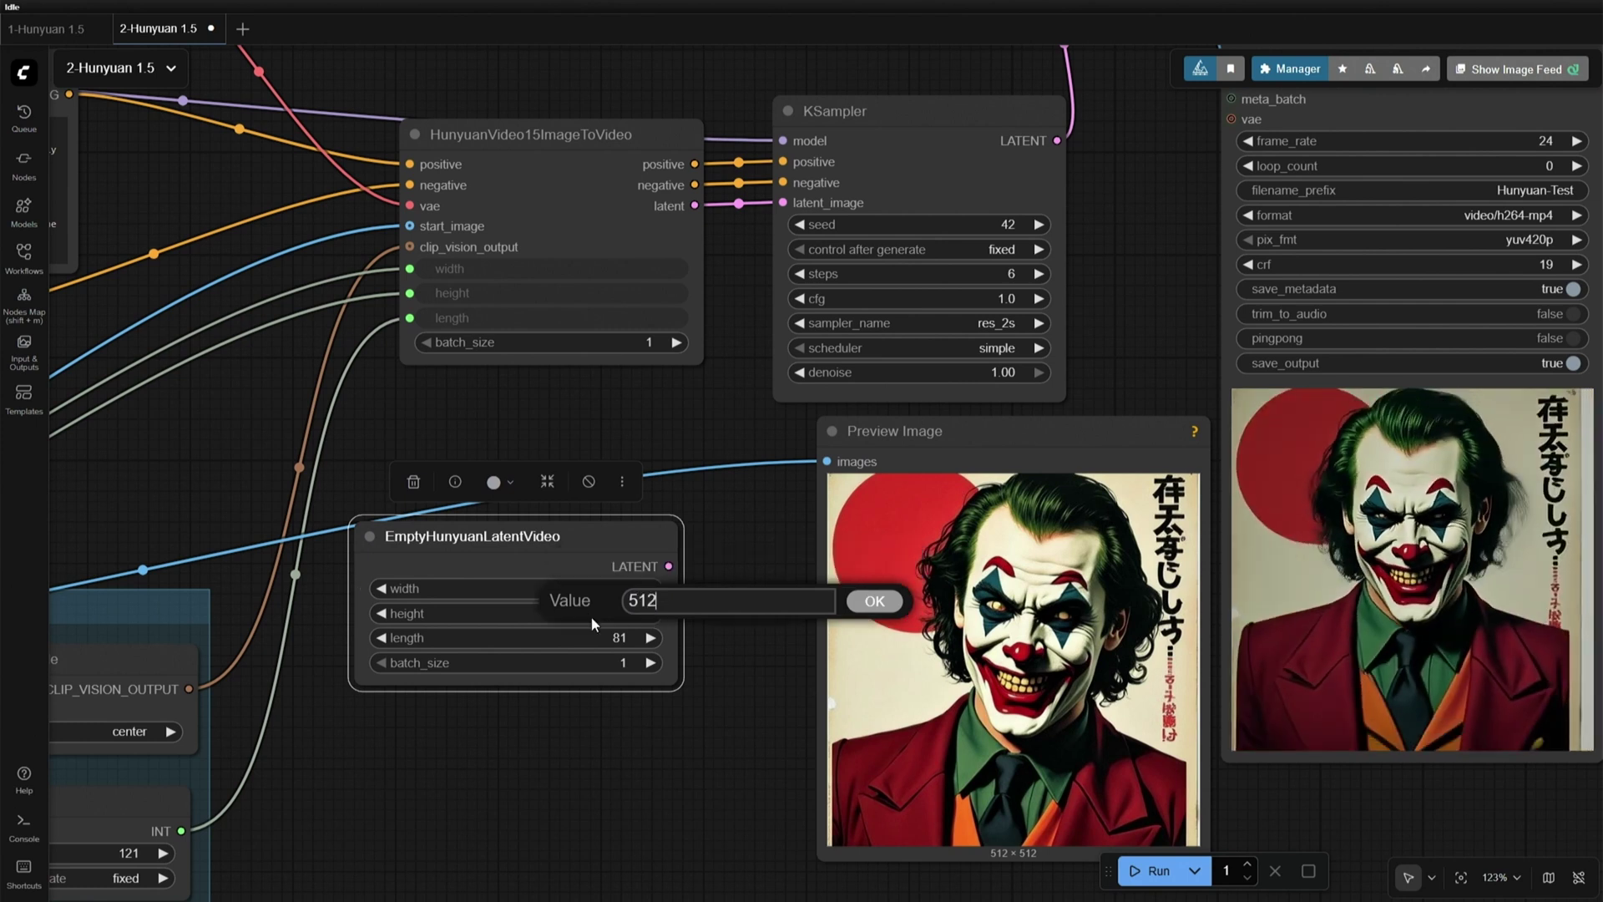
key(Return)
Step: Connect the EmptyHunyuanLatentVideo output to the KSampler's latent_image input and bypass the HunyuanVideo15ImageToVideo node
drag(750, 631, 697, 751)
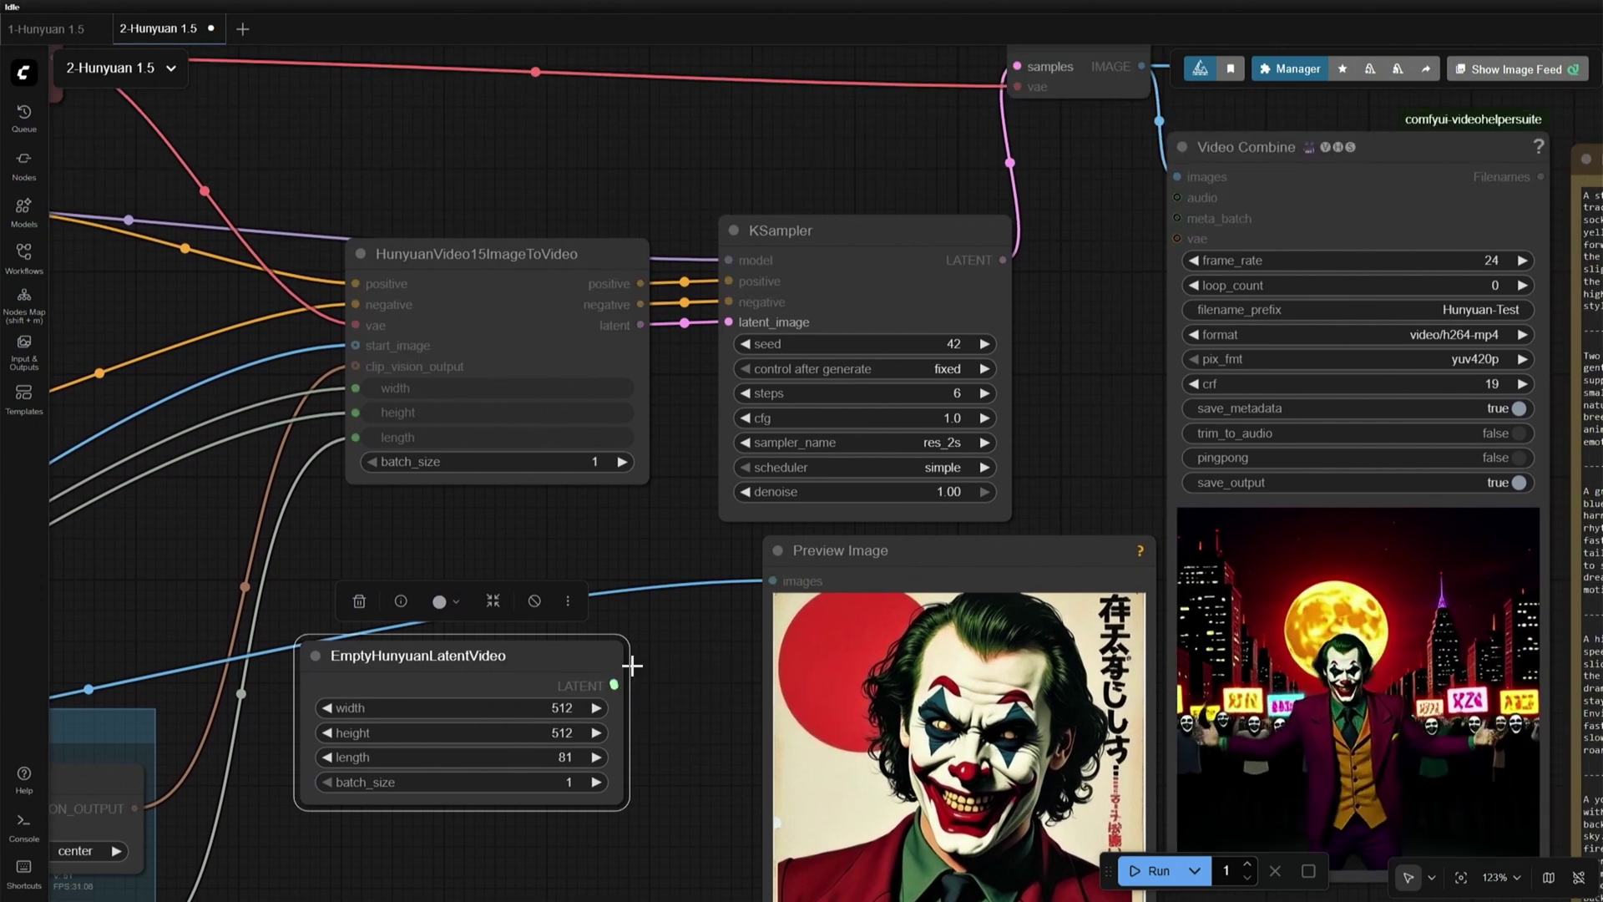
drag(615, 685, 743, 328)
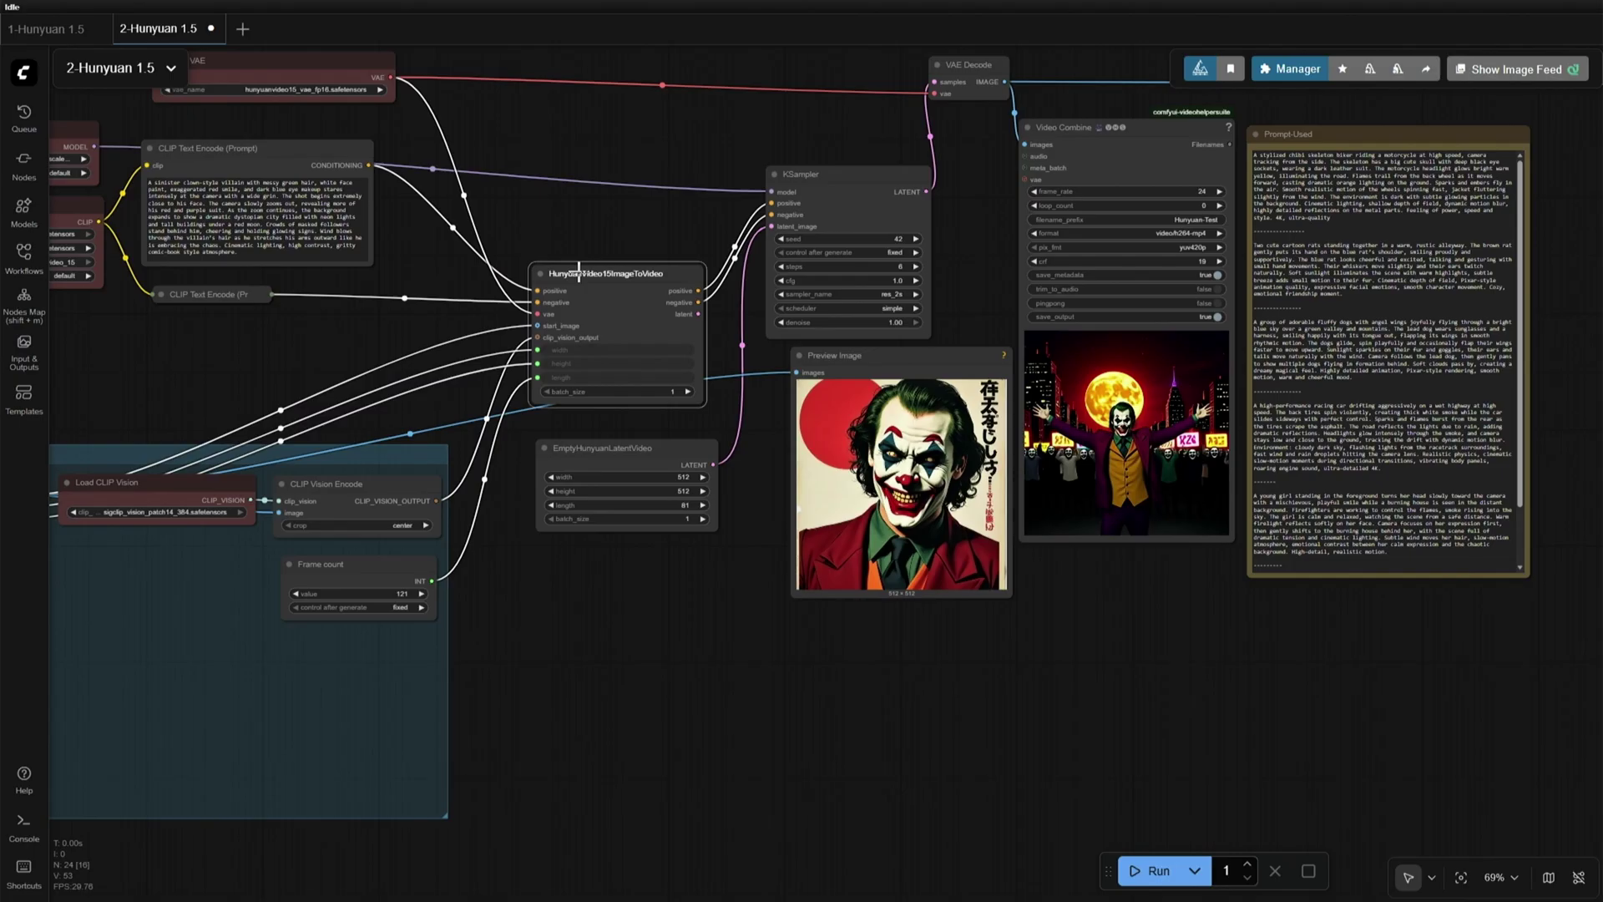
drag(578, 272, 551, 229)
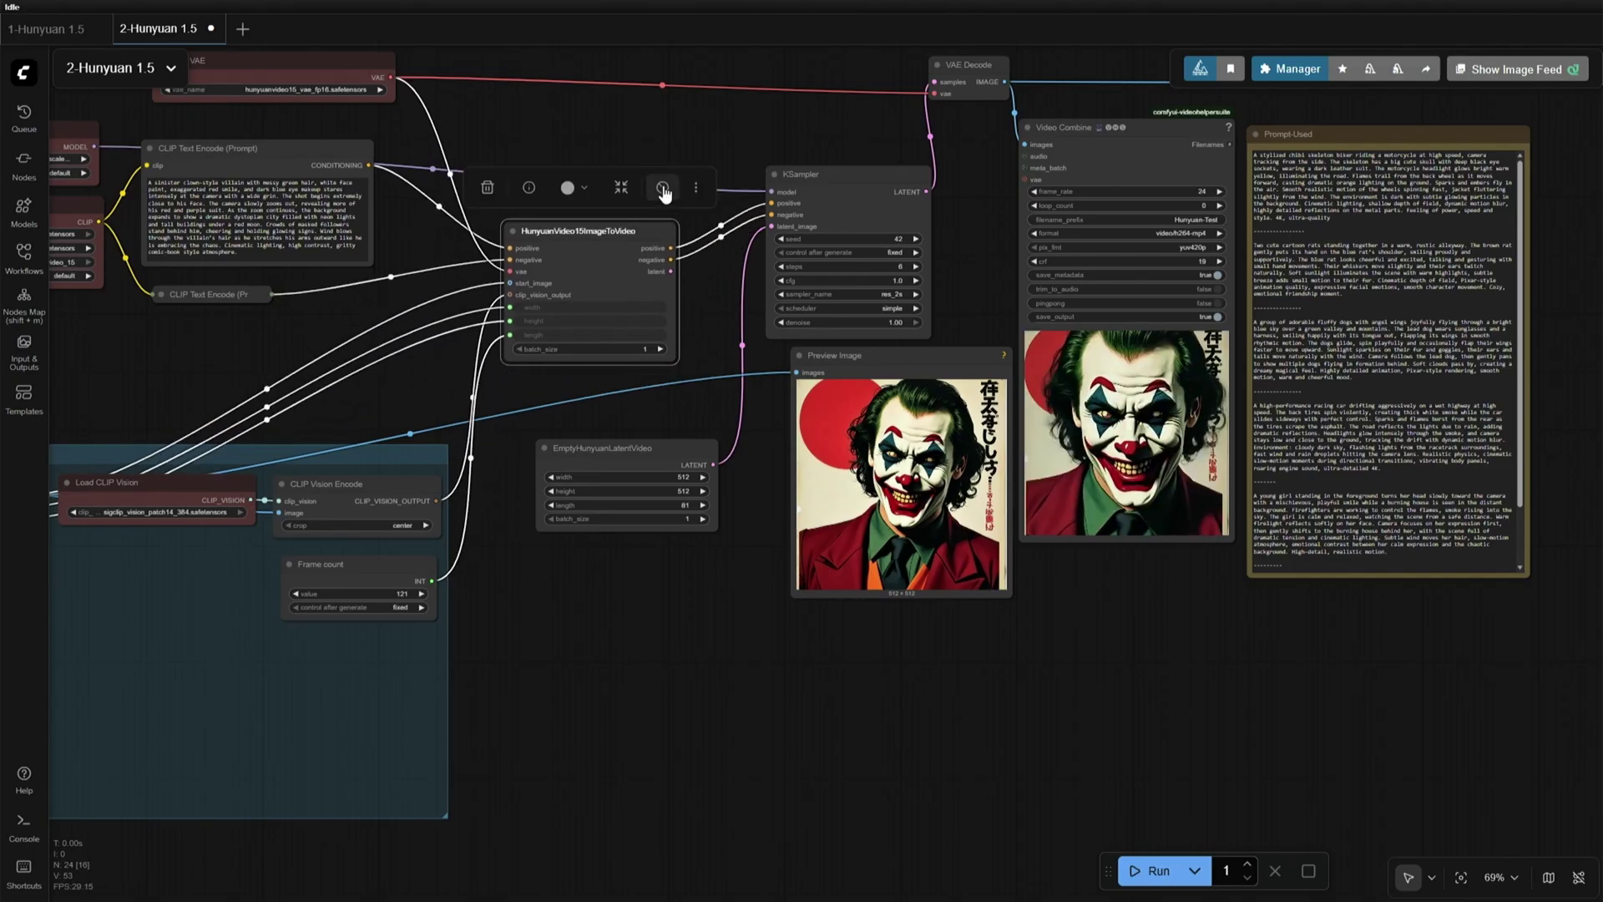
click(662, 187)
click(727, 358)
Step: Set the EmptyHunyuanLatentVideo length to 121
scroll(534, 364, up, 4)
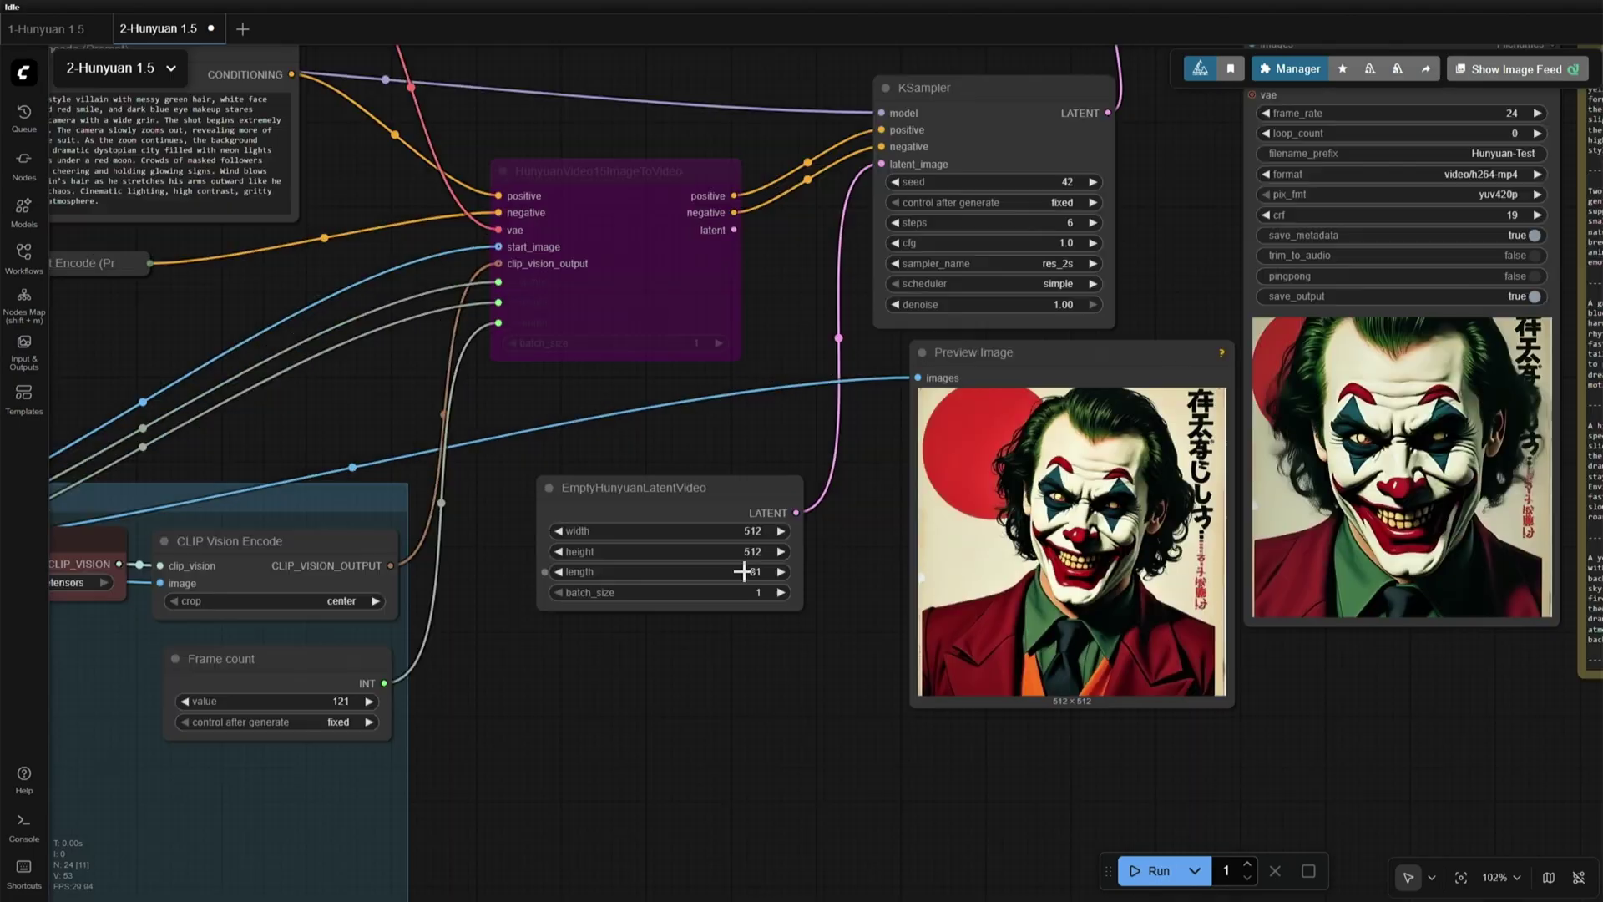
click(672, 505)
text(121)
key(Return)
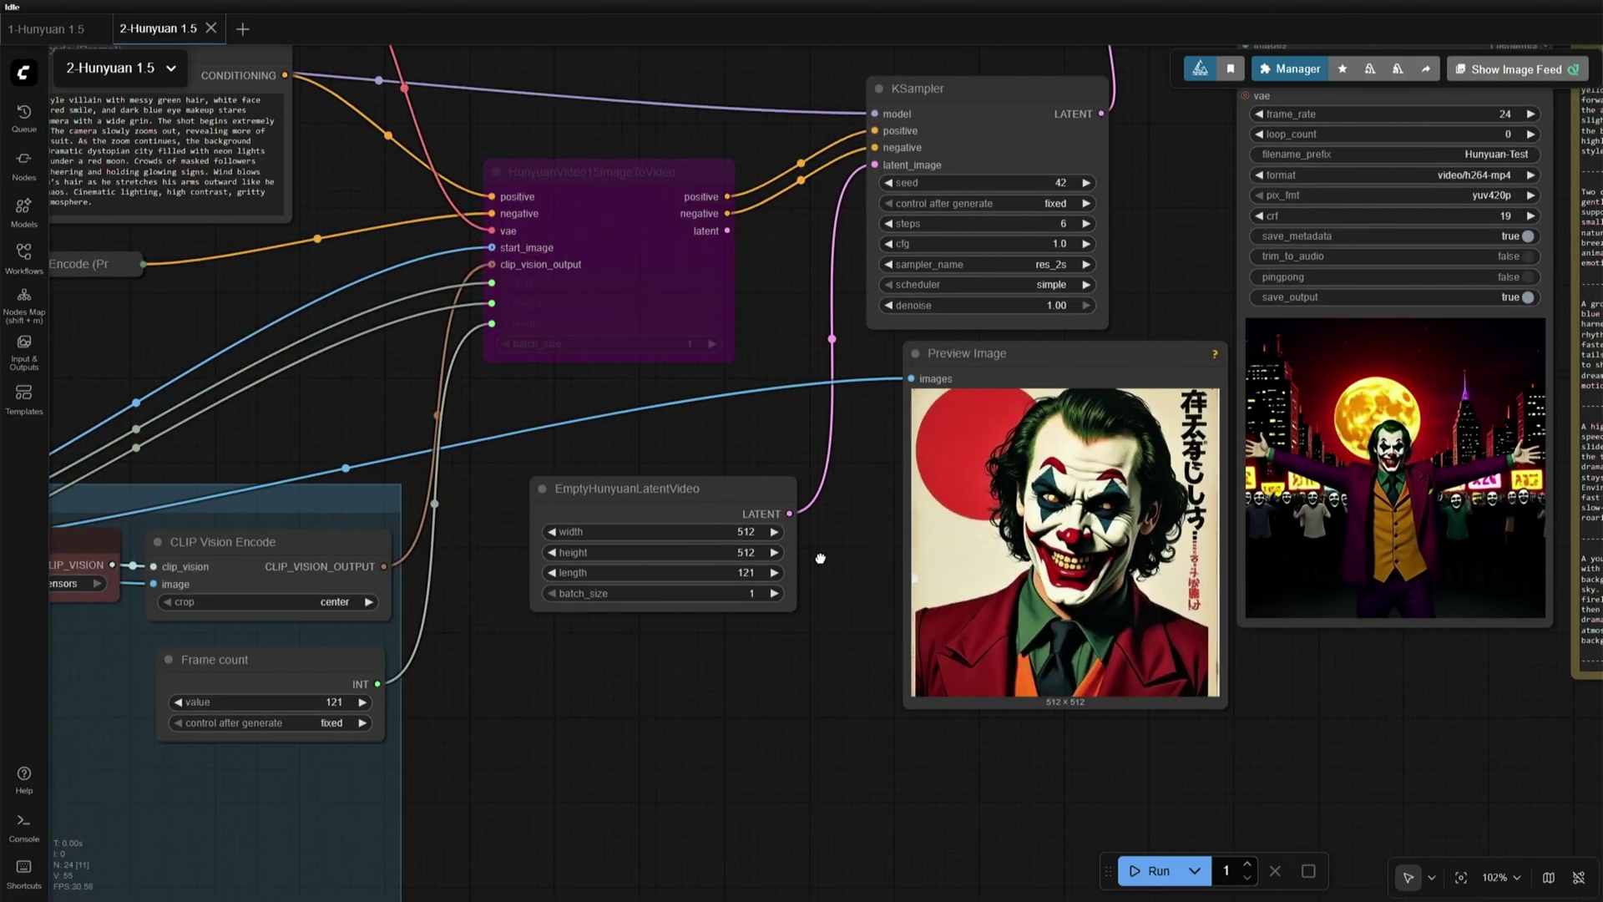
Step: Choose hunyuanvideo1.5_480p_t2v_cfg_distilled_fp8_scaled.safetensors as the Load Diffusion Model file
scroll(728, 563, down, 4)
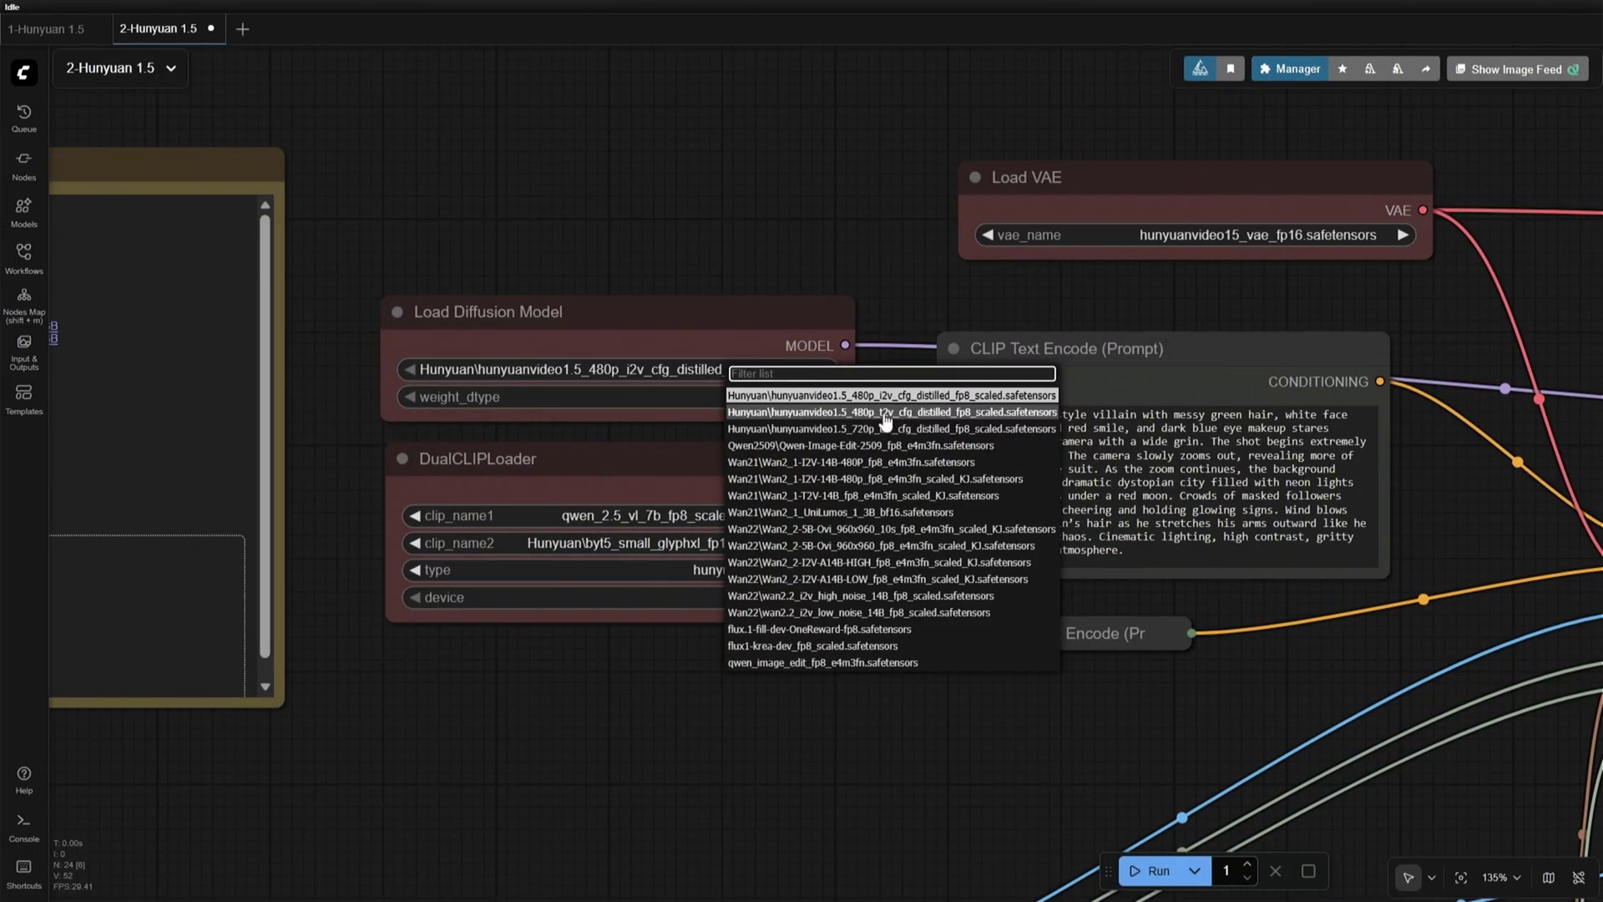
click(885, 413)
scroll(949, 756, down, 2)
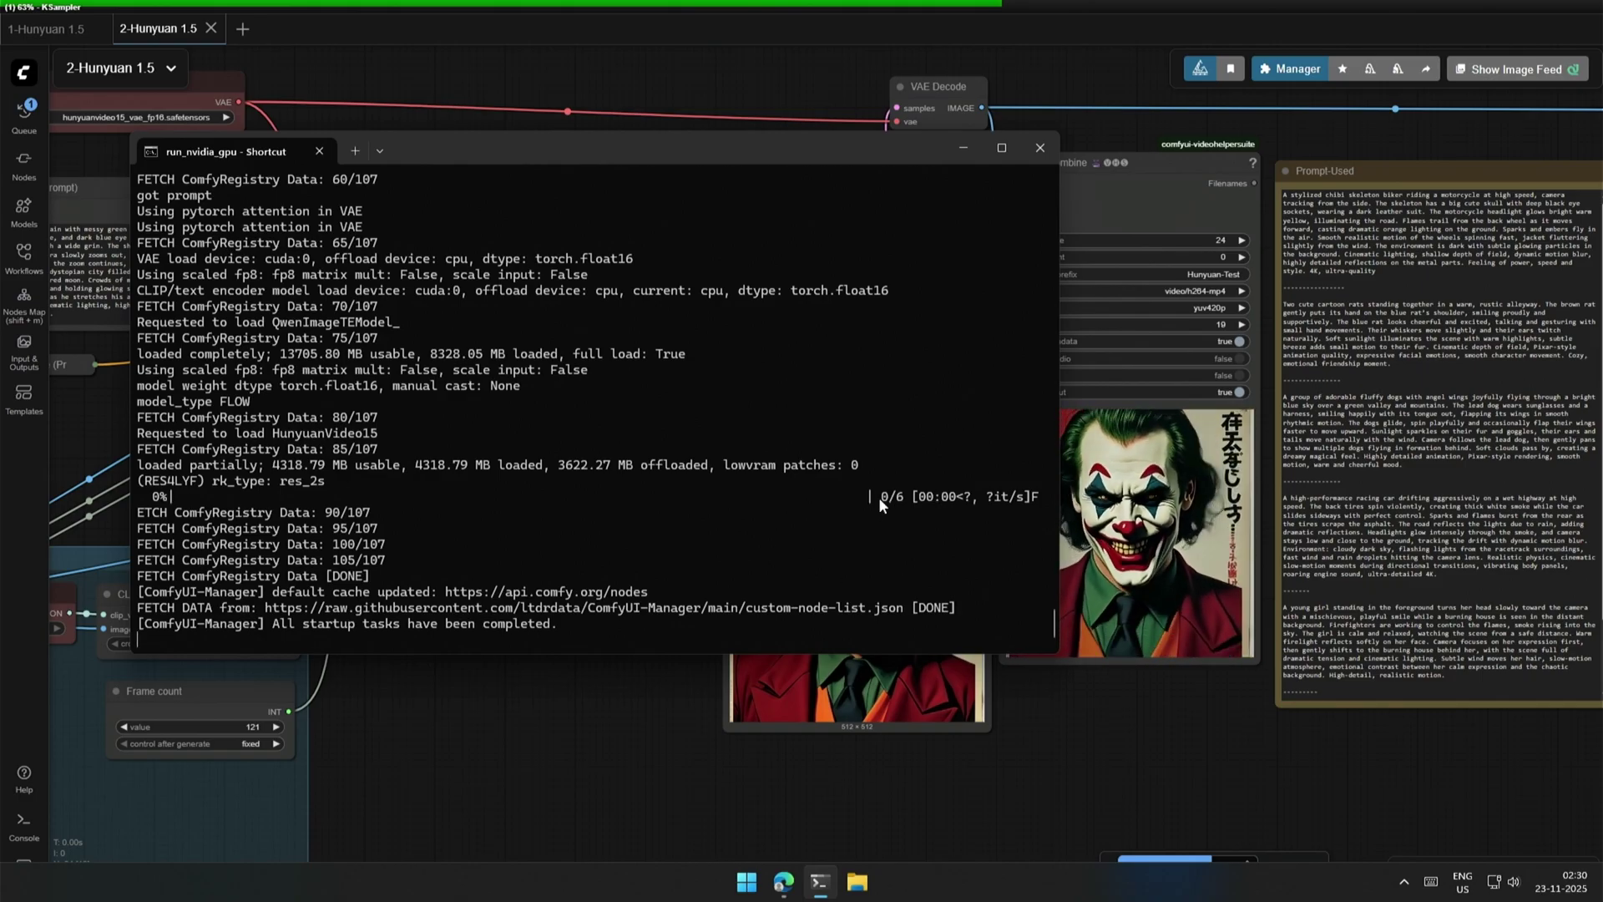
Step: Inspect the KSampler progress and model loading log of the text-to-video run in the run_nvidia_gpu console
drag(868, 497, 1010, 506)
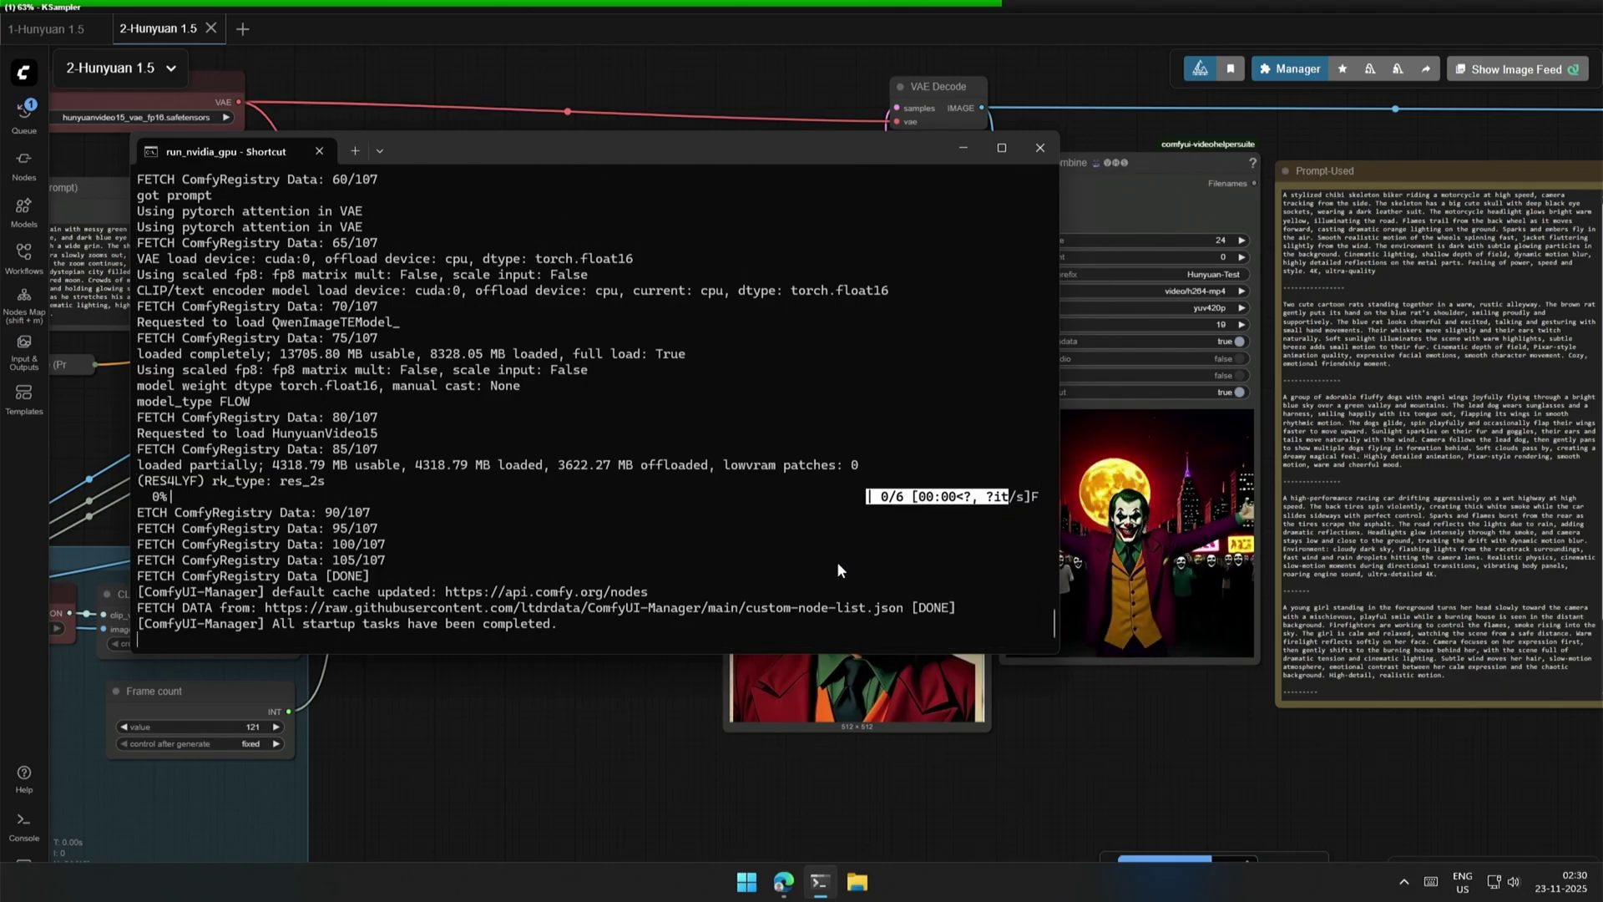
drag(529, 155, 624, 114)
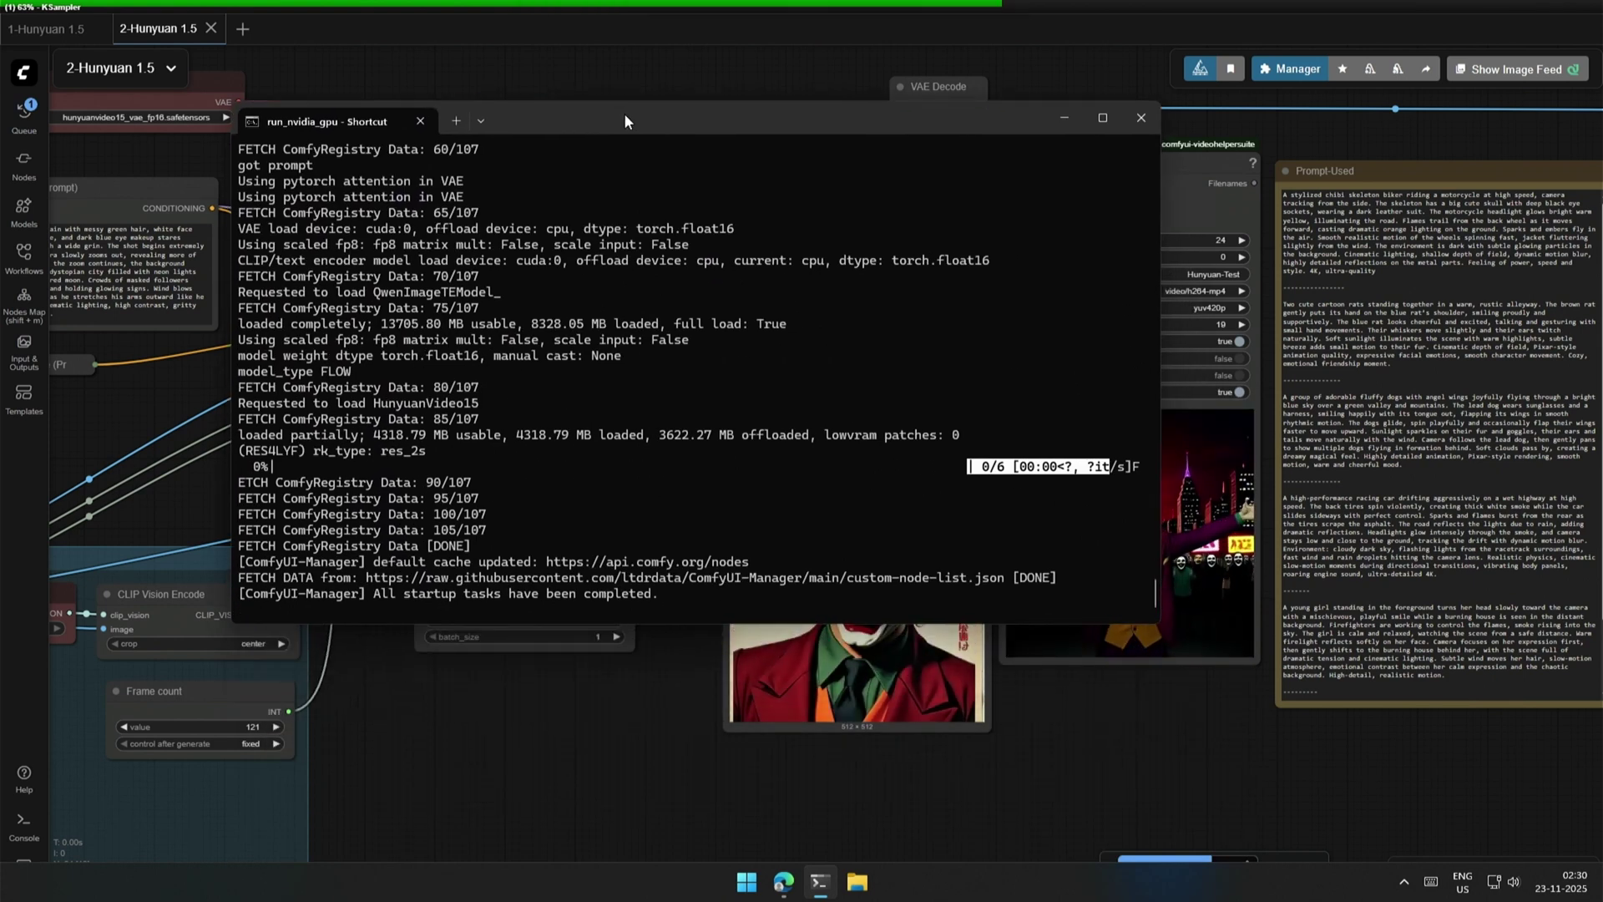
scroll(629, 503, up, 4)
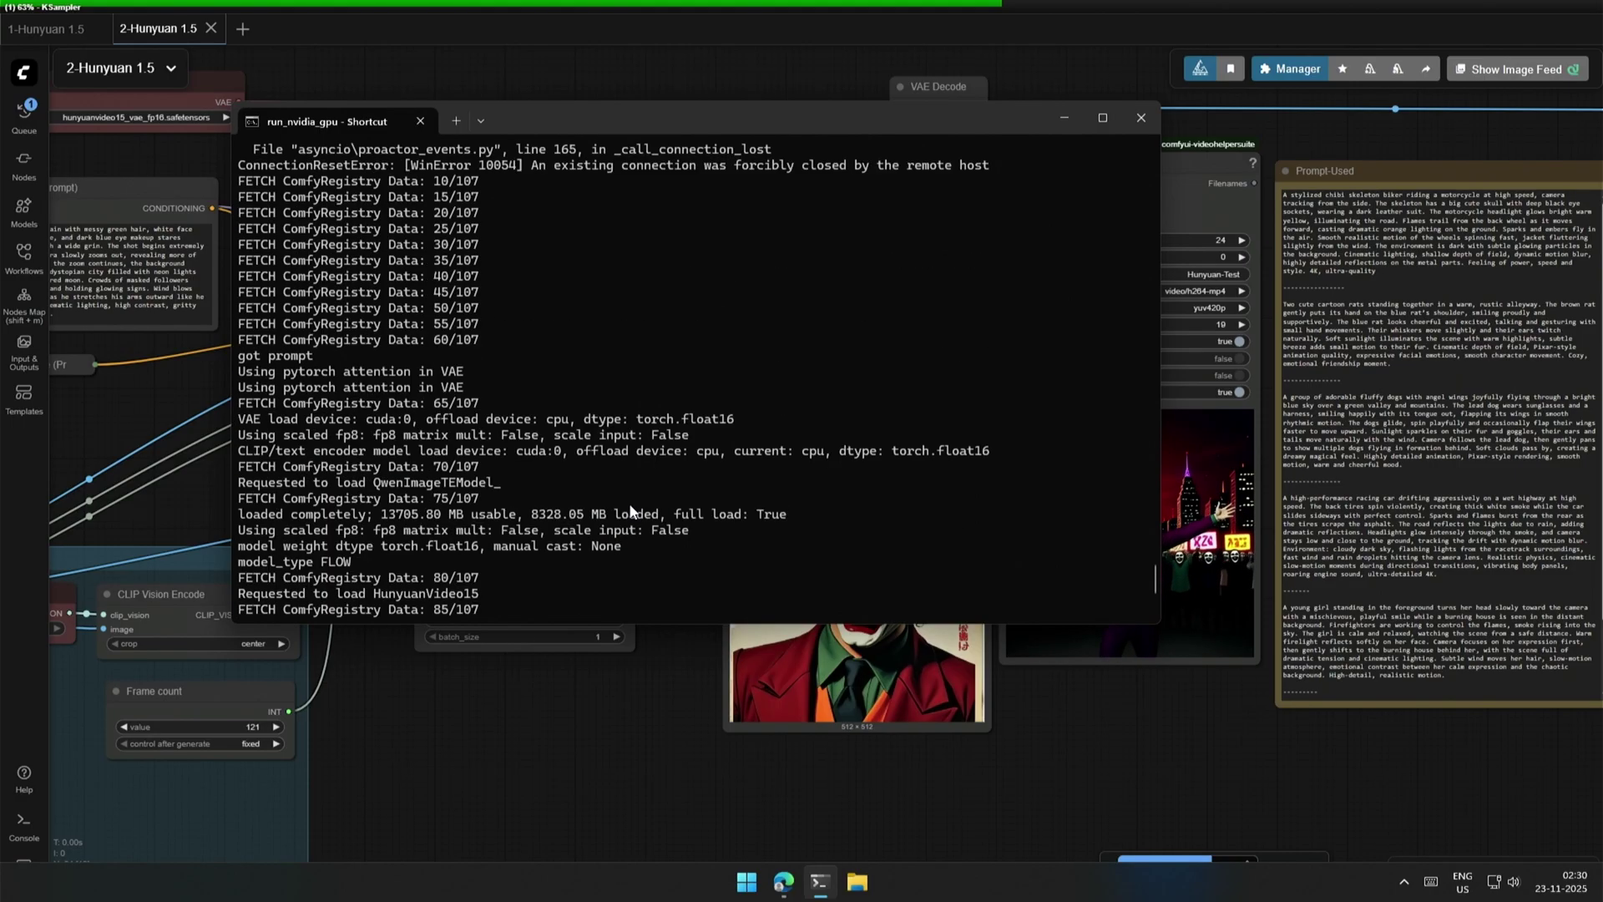
scroll(628, 503, down, 4)
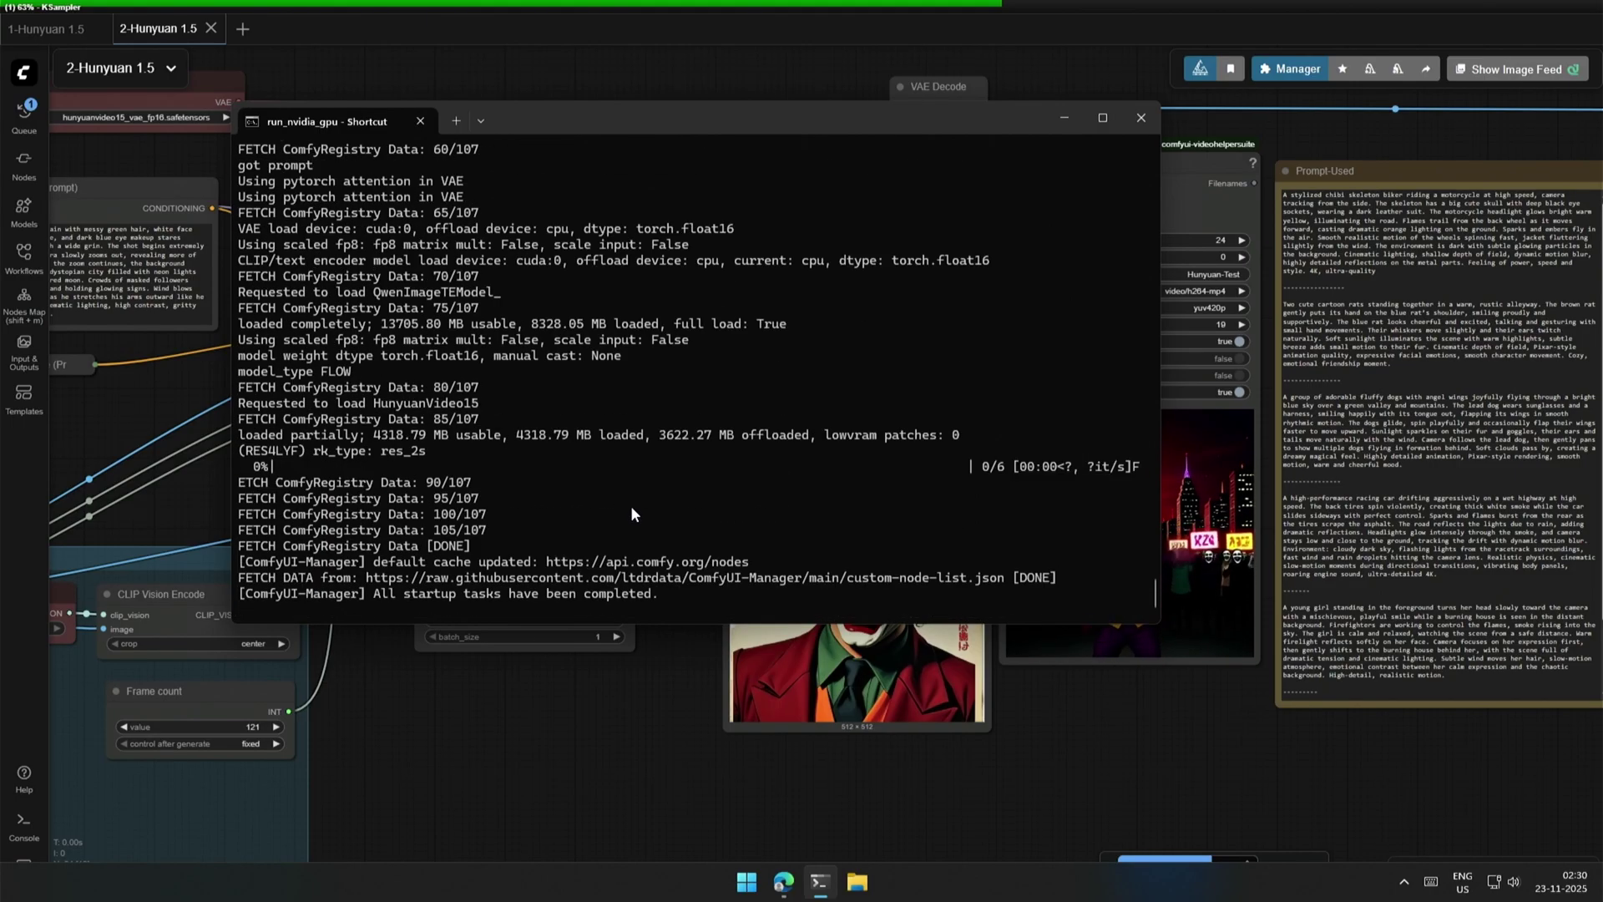